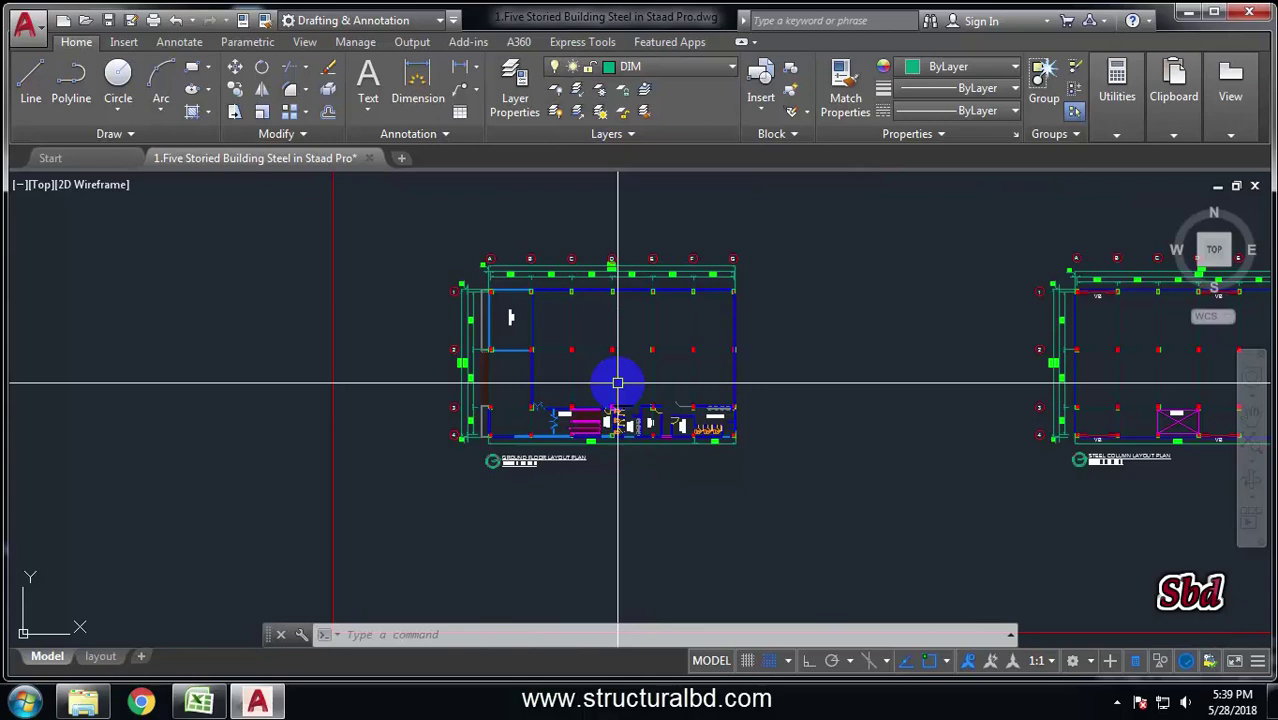
# Zoom and pan the AutoCAD drawing to bring all three plans and the elevation into view
pyautogui.scroll(-3, 617, 383)
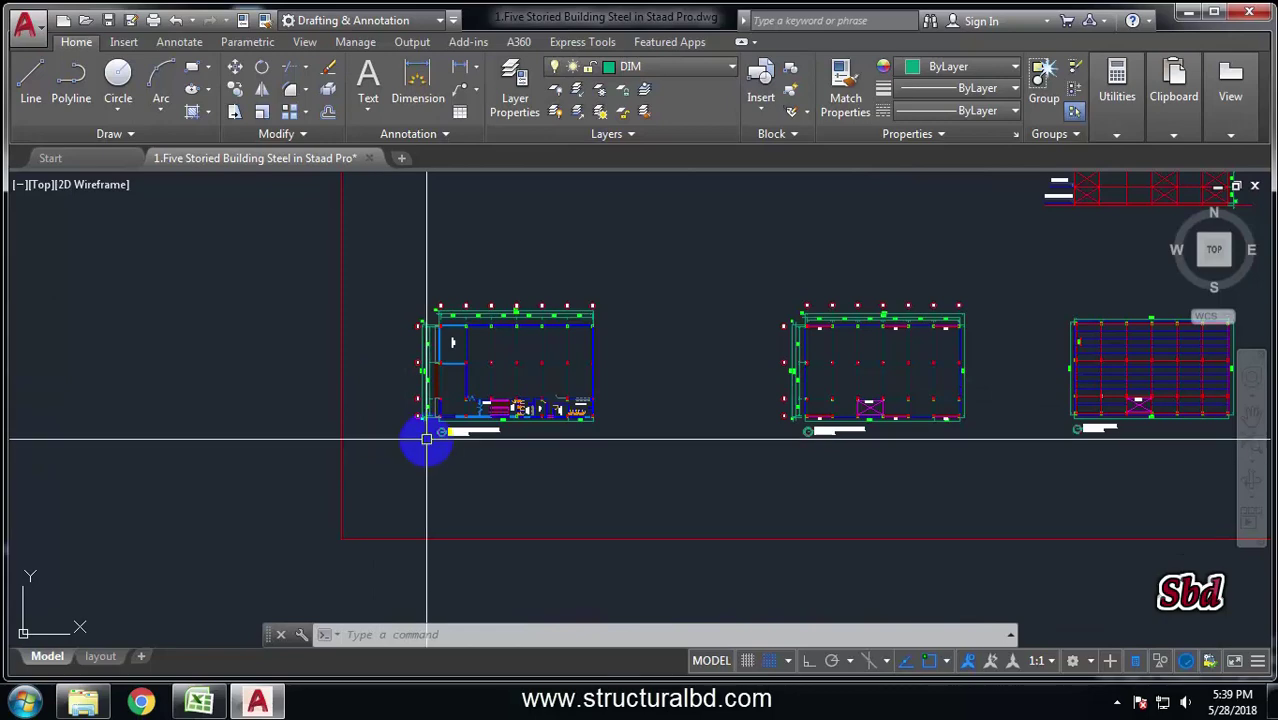
pyautogui.scroll(-3, 422, 442)
pyautogui.scroll(5, 790, 325)
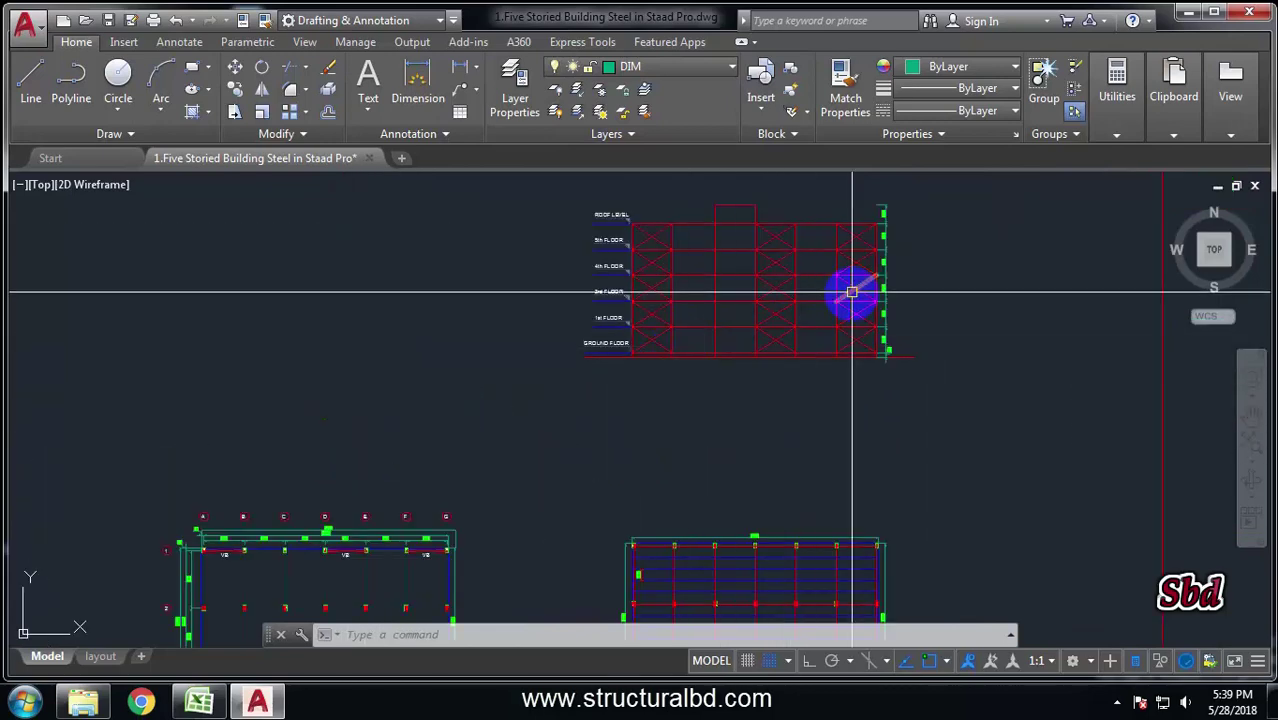
pyautogui.scroll(-5, 847, 294)
pyautogui.scroll(5, 455, 345)
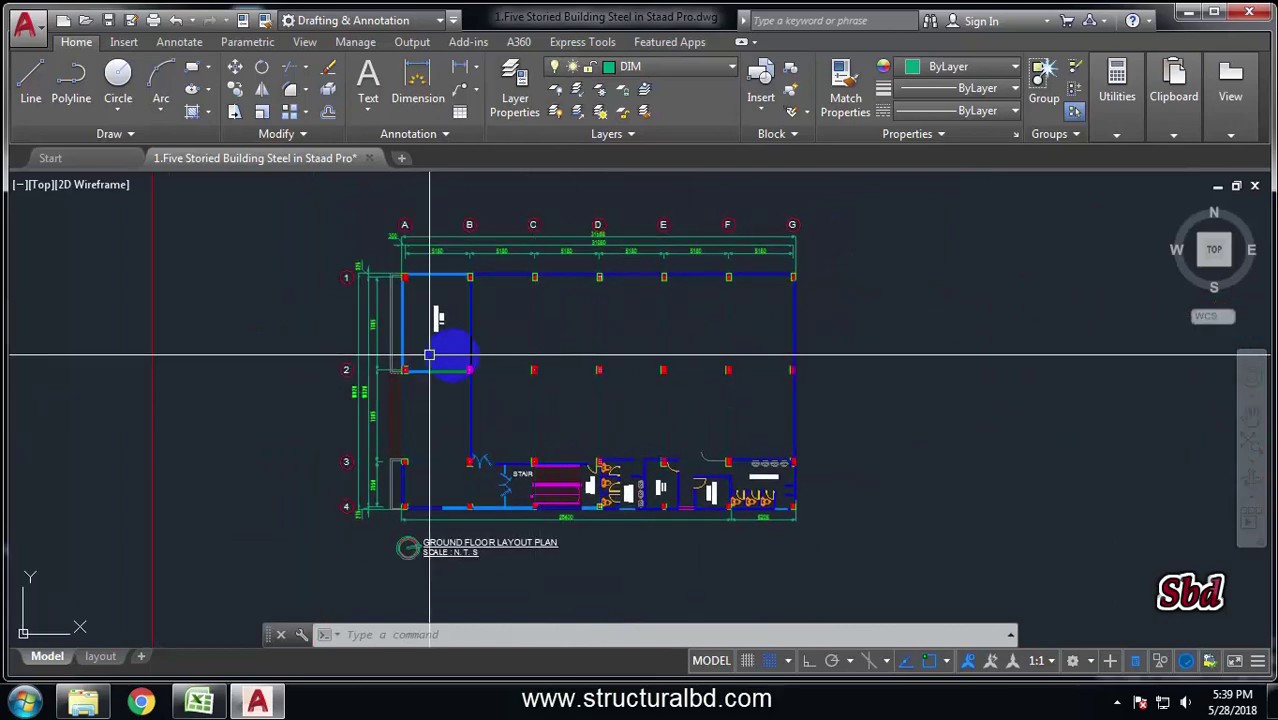
pyautogui.scroll(-5, 750, 343)
pyautogui.scroll(4, 897, 310)
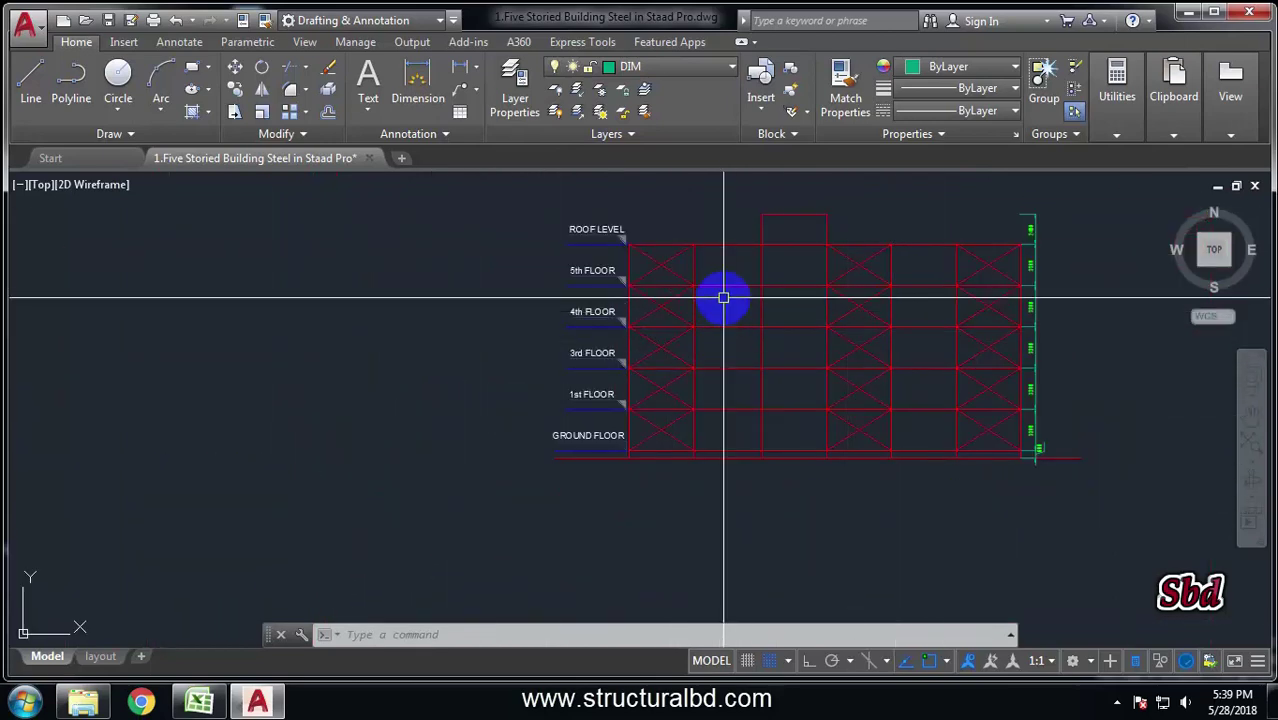
pyautogui.scroll(-5, 723, 297)
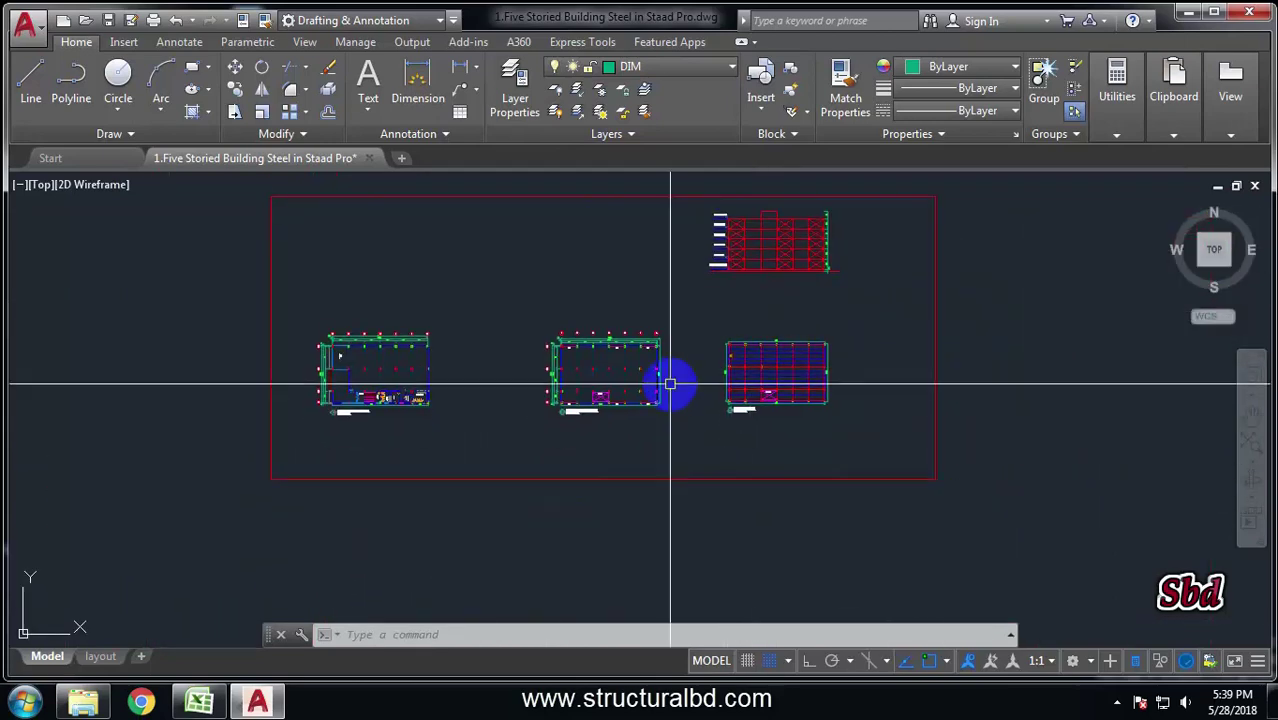
pyautogui.moveTo(670, 380)
pyautogui.mouseDown(button='middle')
pyautogui.moveTo(740, 339)
pyautogui.moveTo(730, 379)
pyautogui.mouseUp(button='middle')
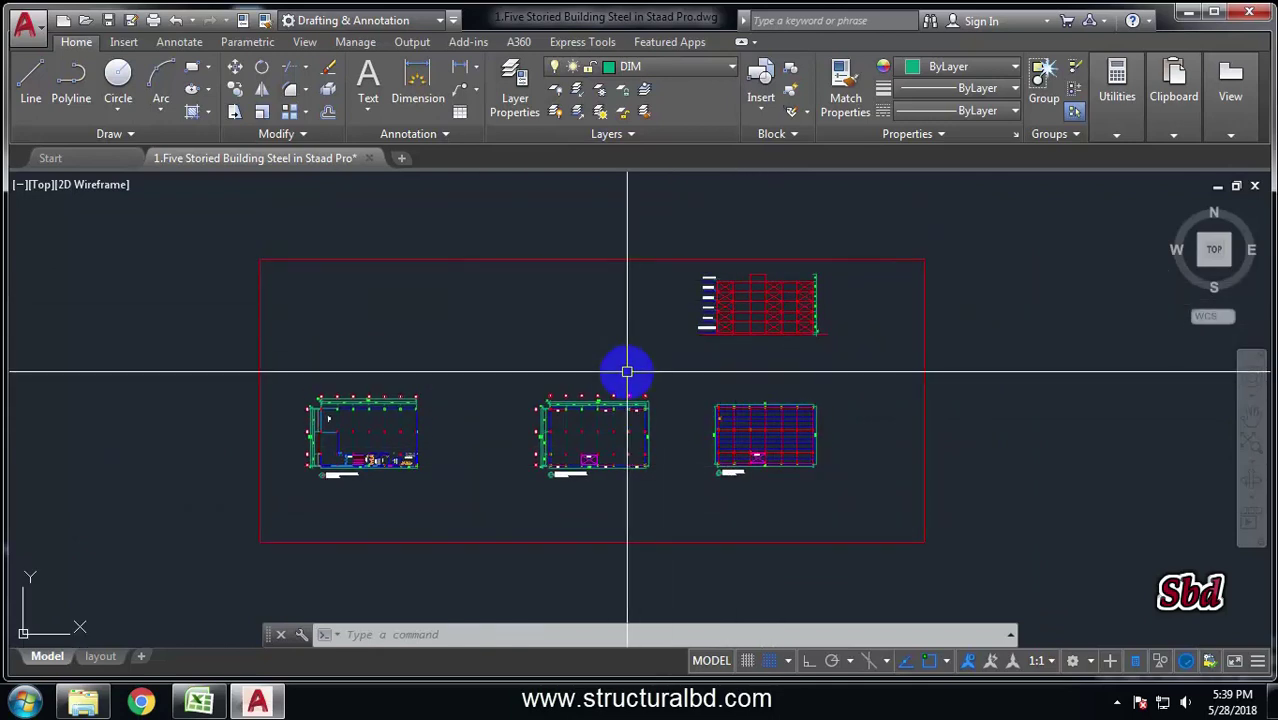
pyautogui.moveTo(582, 400)
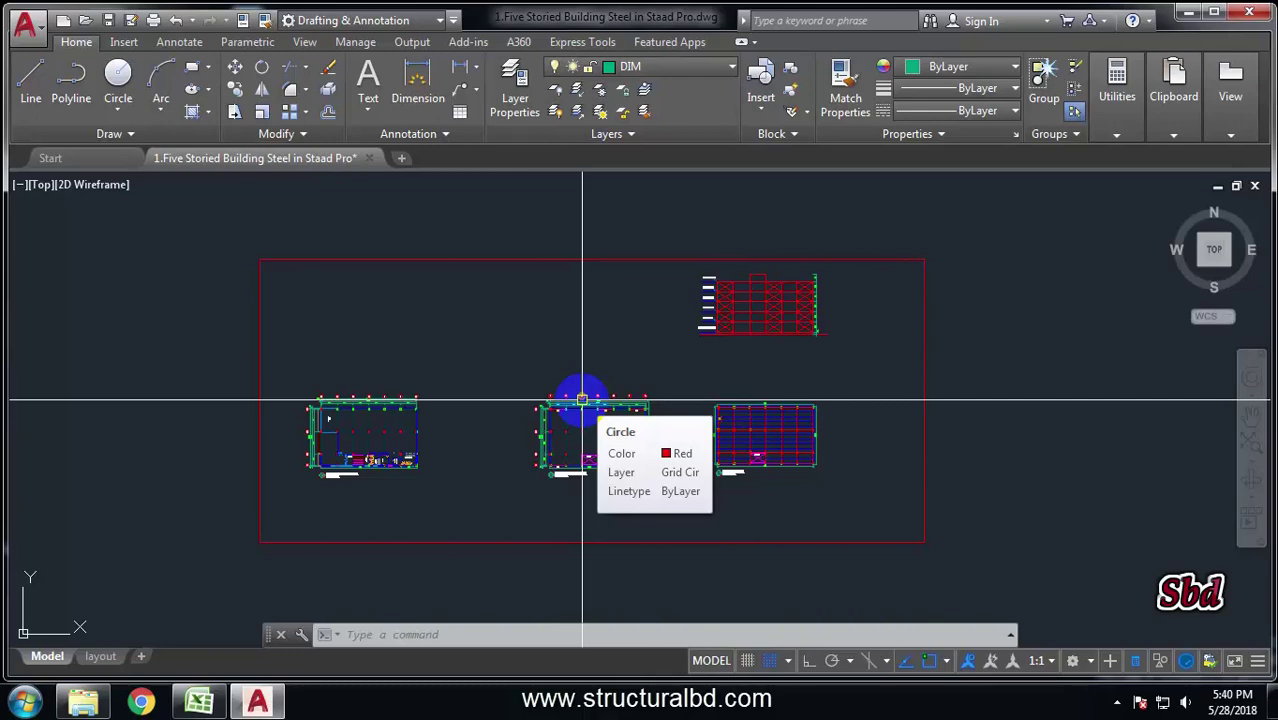
# Minimize AutoCAD and launch STAAD.Pro V8i from its desktop icon
pyautogui.scroll(3, 718, 305)
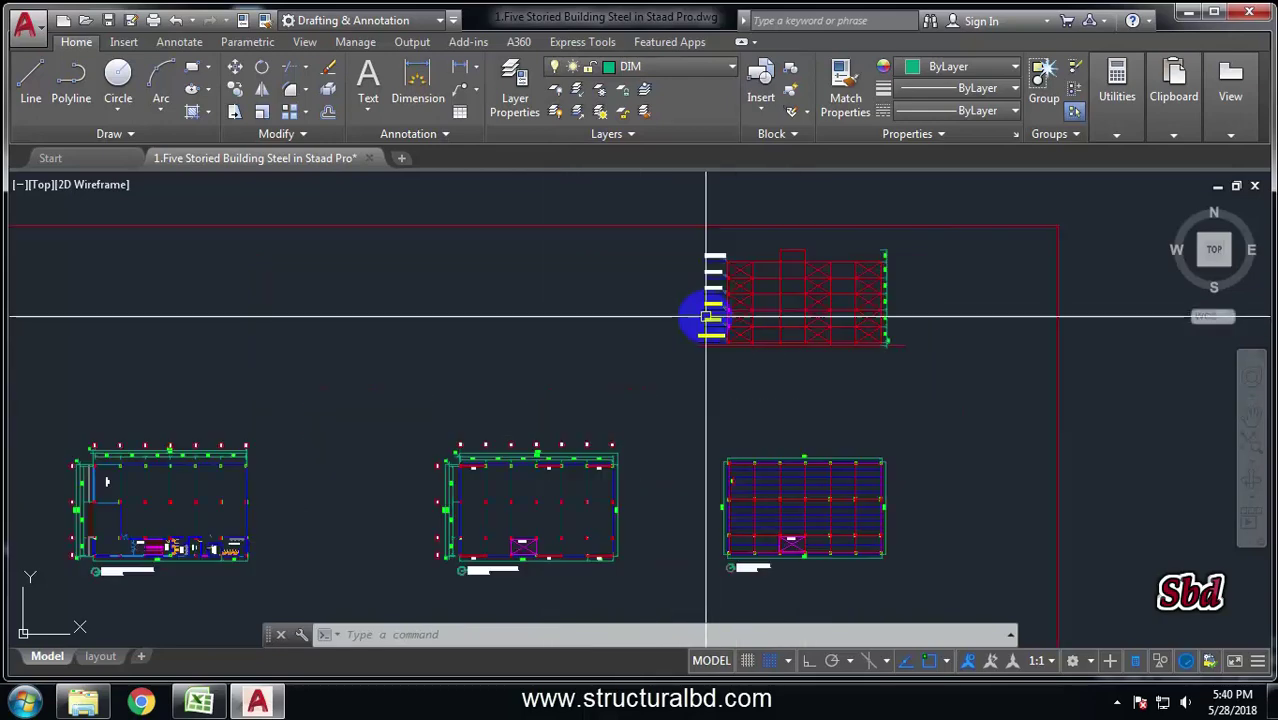
pyautogui.click(1183, 14)
pyautogui.doubleClick(175, 40)
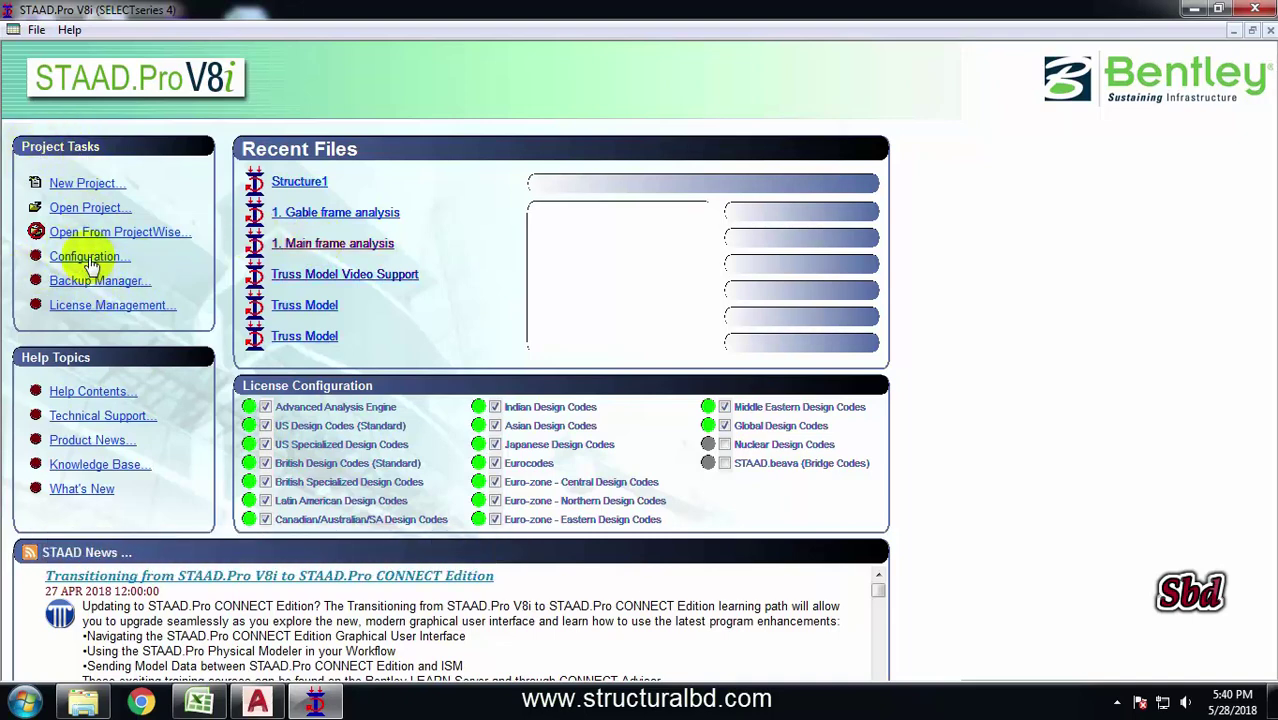
# In Configuration, keep Metric base units, review axis orientation and background colour, then apply and accept
pyautogui.click(76, 257)
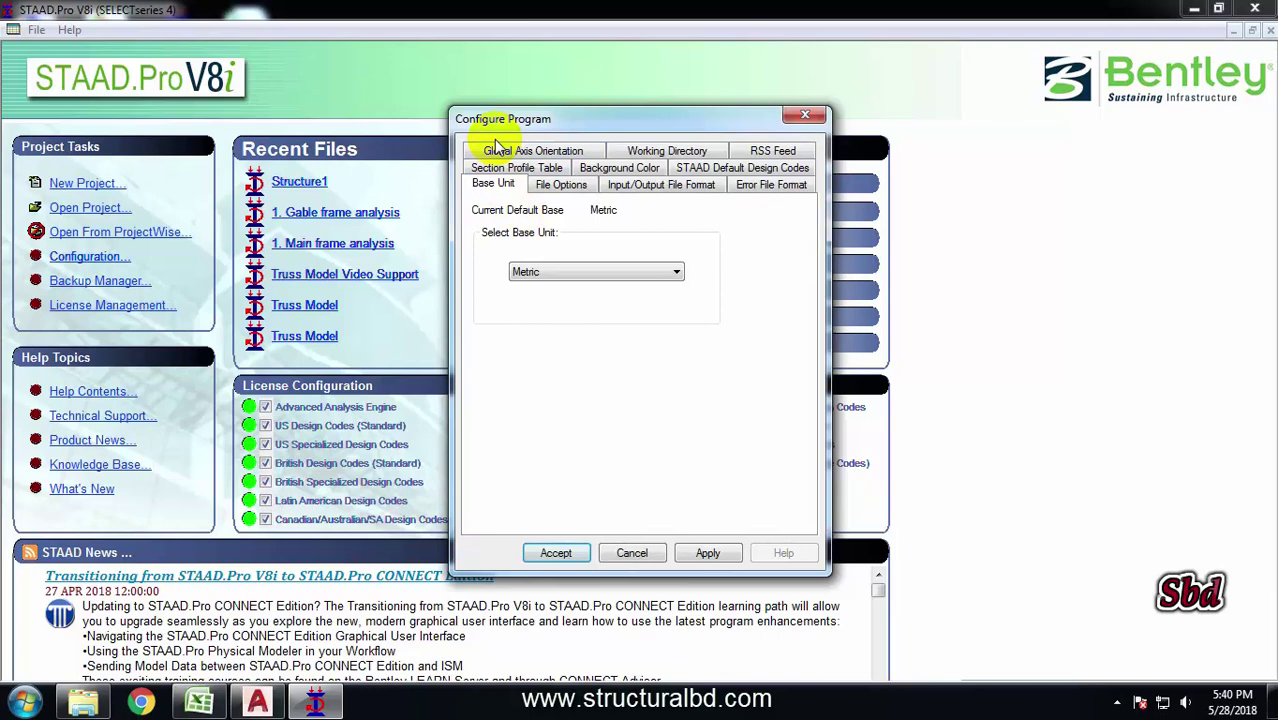
pyautogui.click(578, 280)
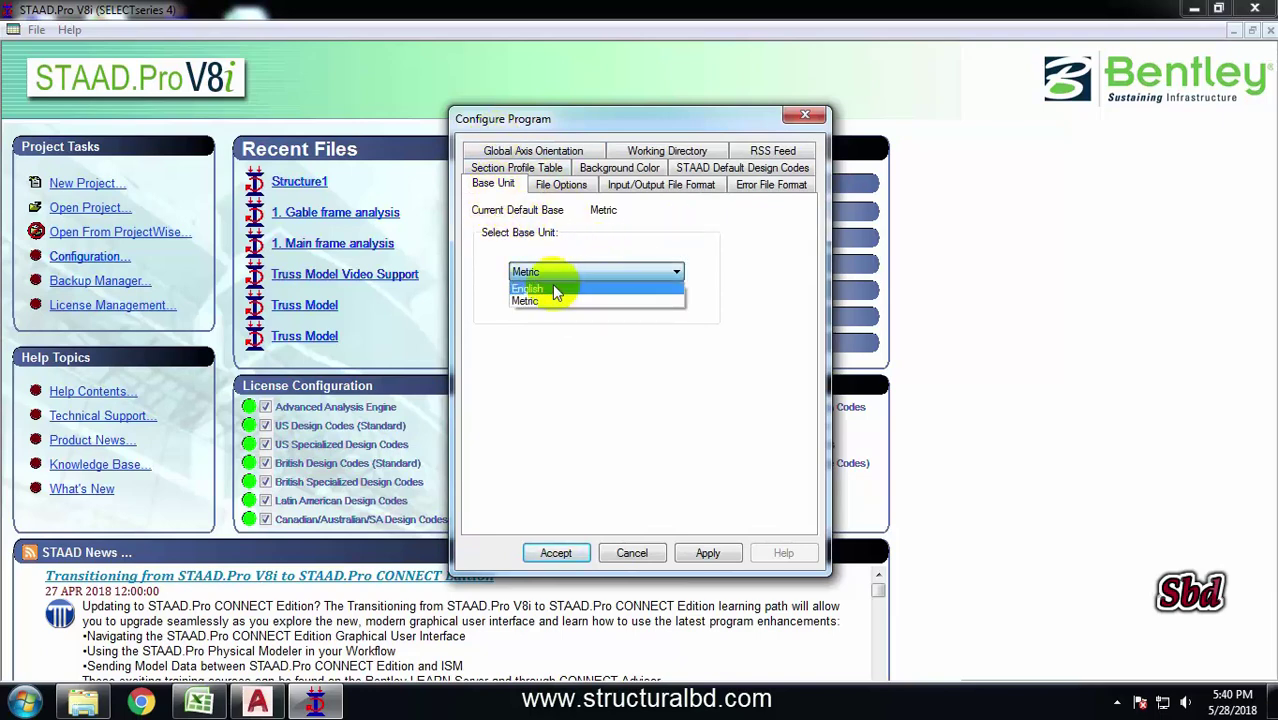
pyautogui.click(613, 298)
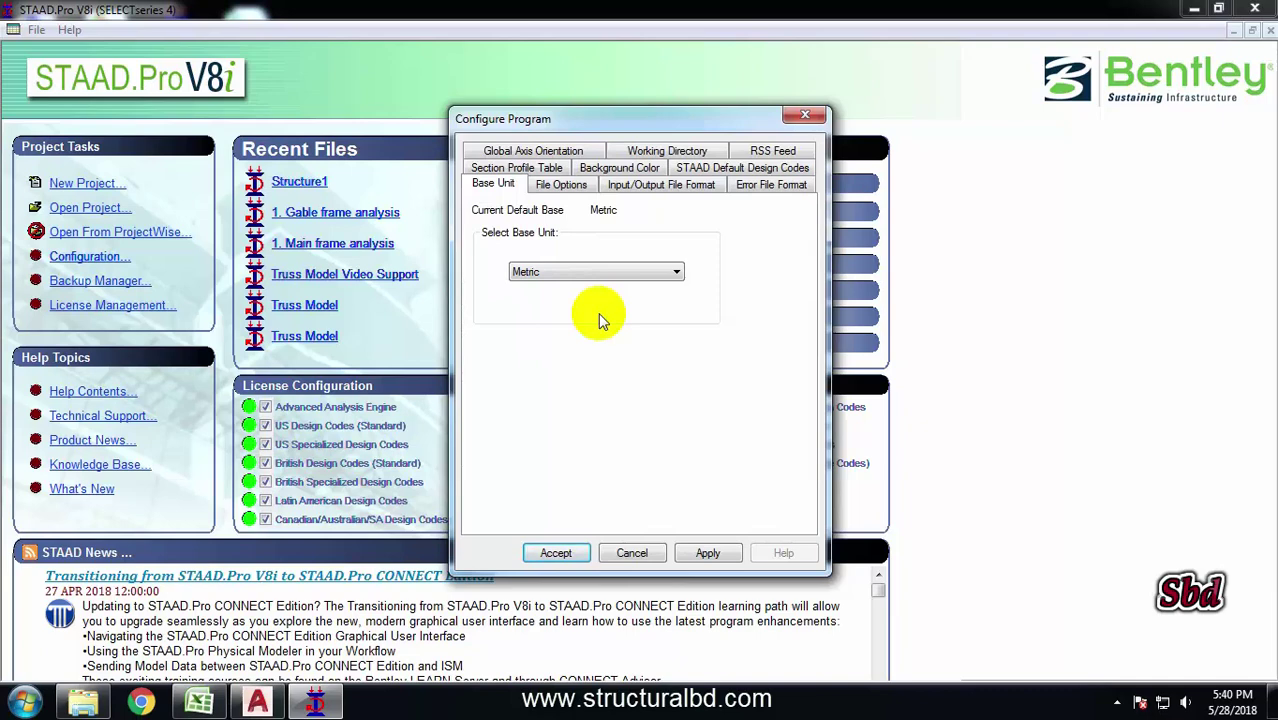
pyautogui.click(590, 273)
pyautogui.click(583, 355)
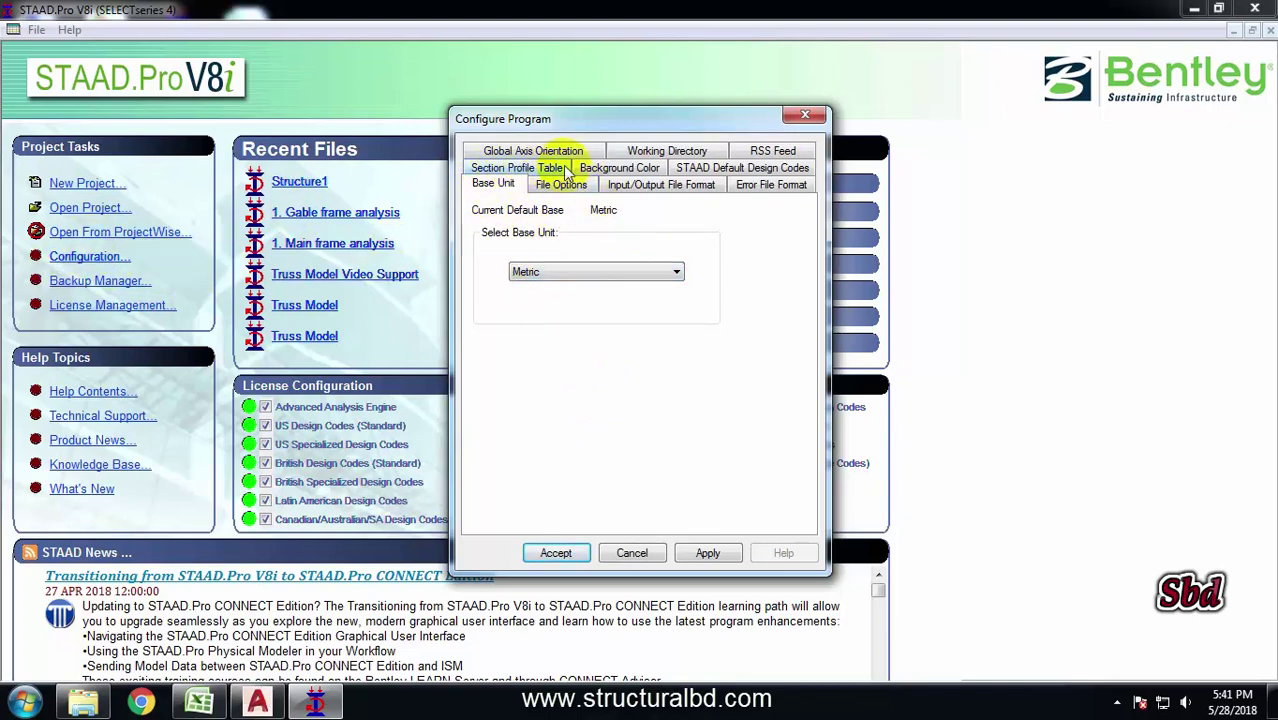
pyautogui.click(533, 152)
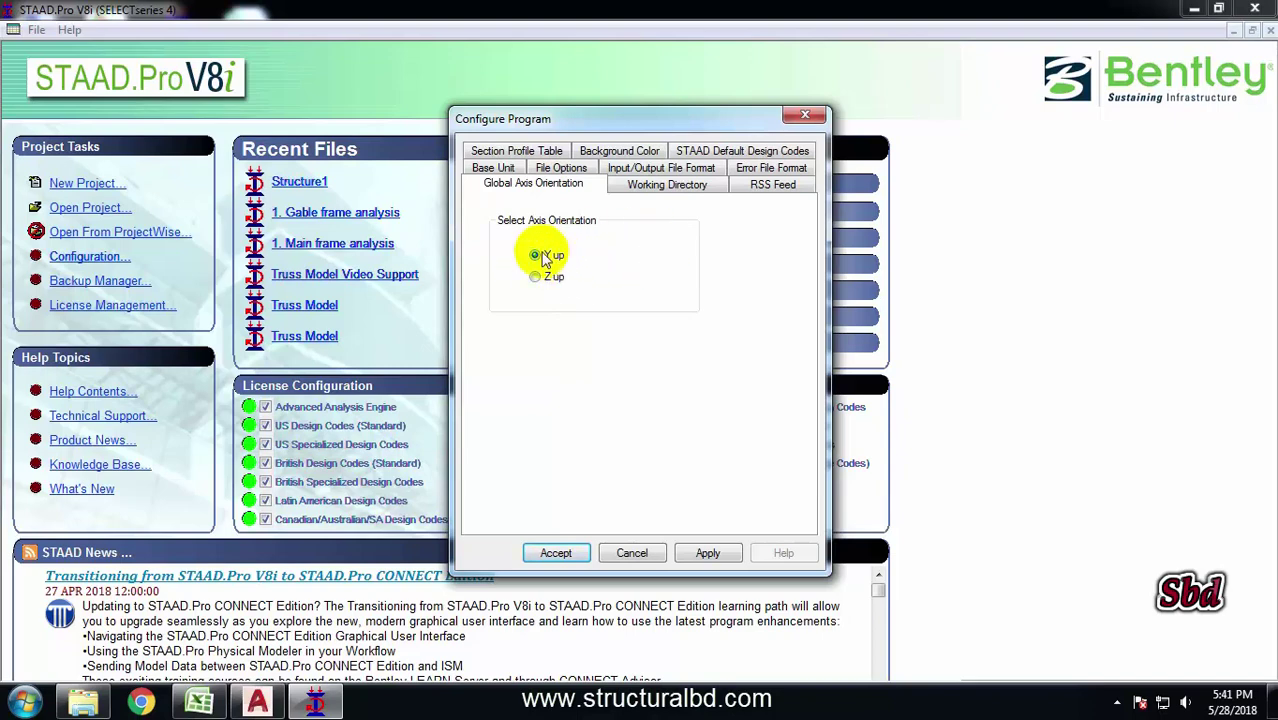
pyautogui.click(612, 150)
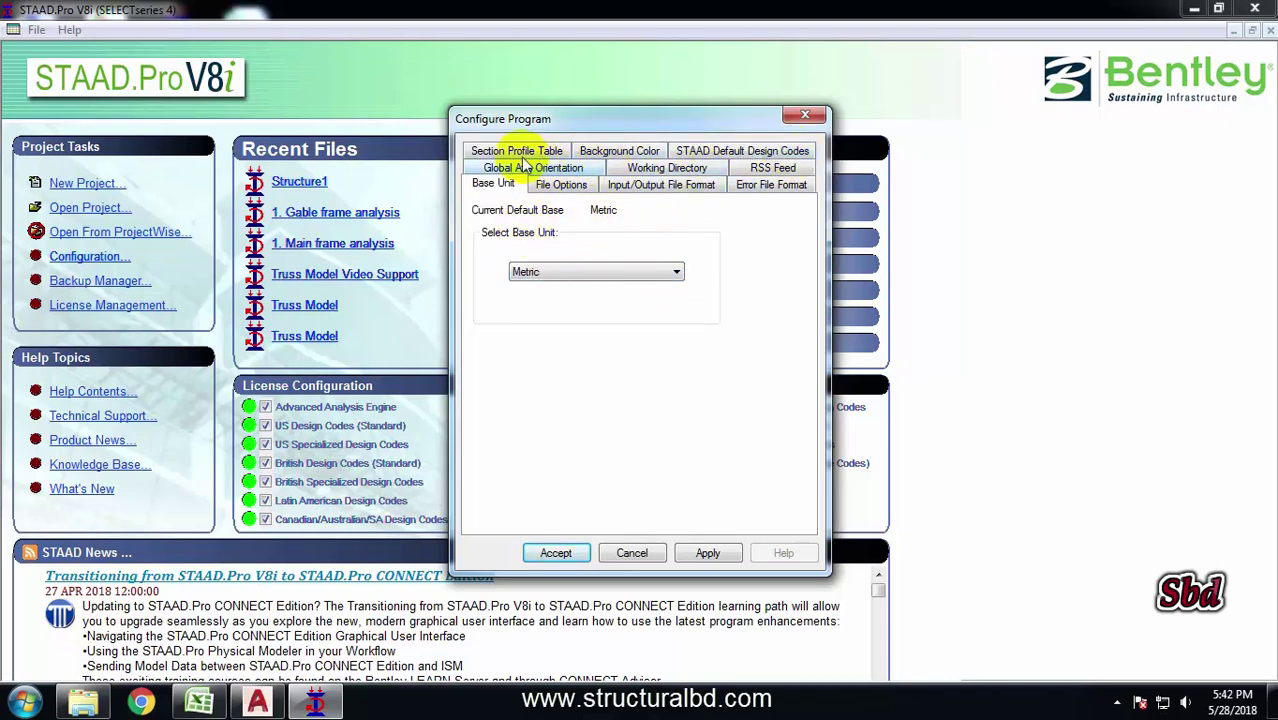
pyautogui.click(707, 553)
pyautogui.click(556, 553)
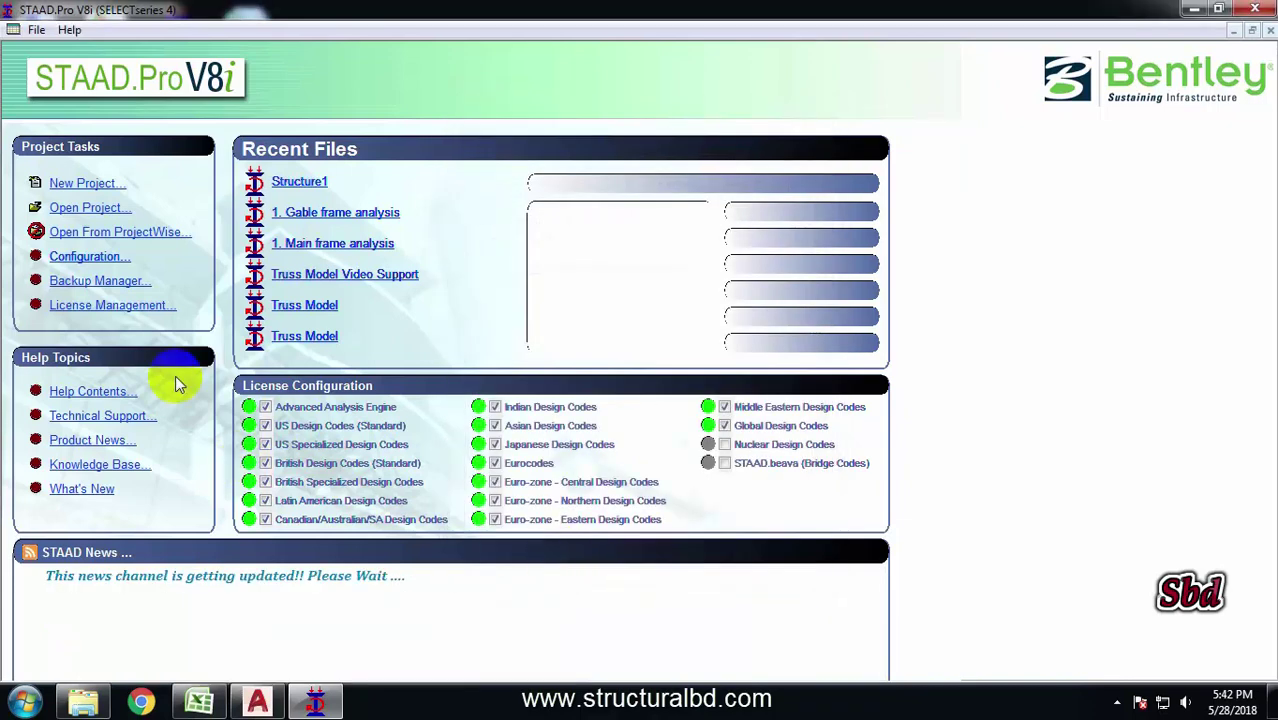
# In Backup Manager, leave auto save enabled with 5 backups every 5 minutes and confirm
pyautogui.click(99, 283)
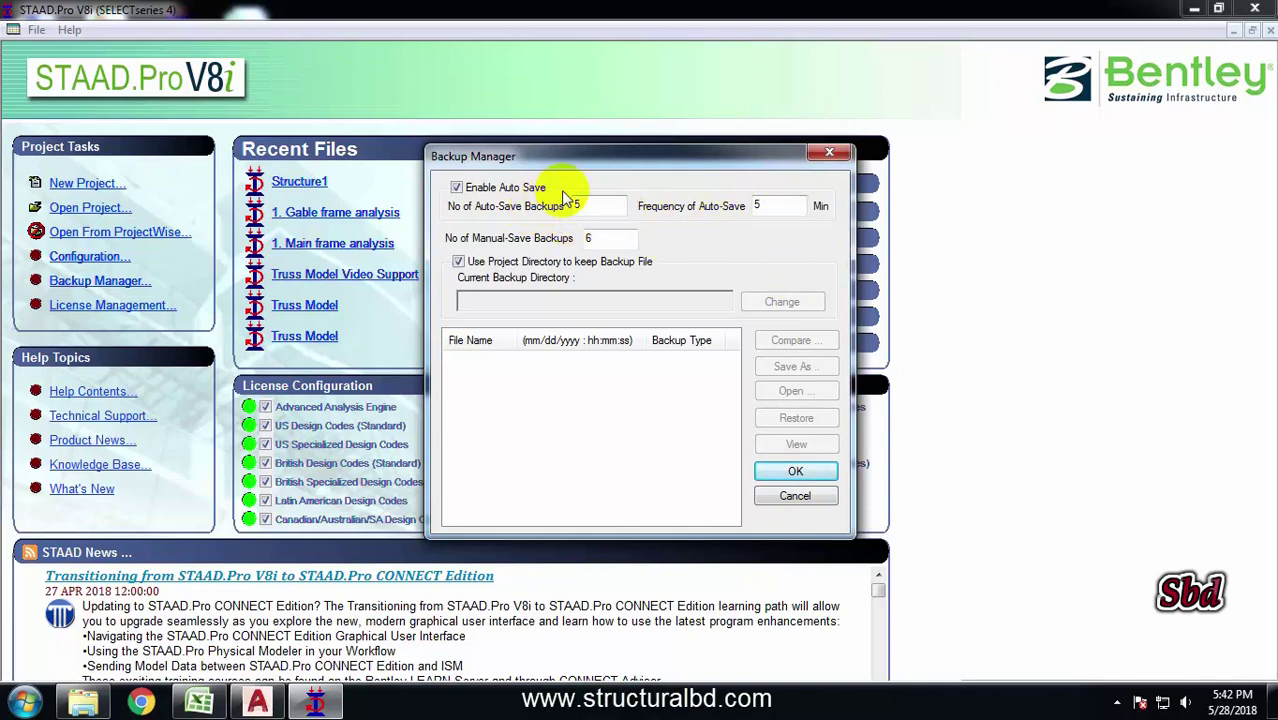
pyautogui.doubleClick(778, 204)
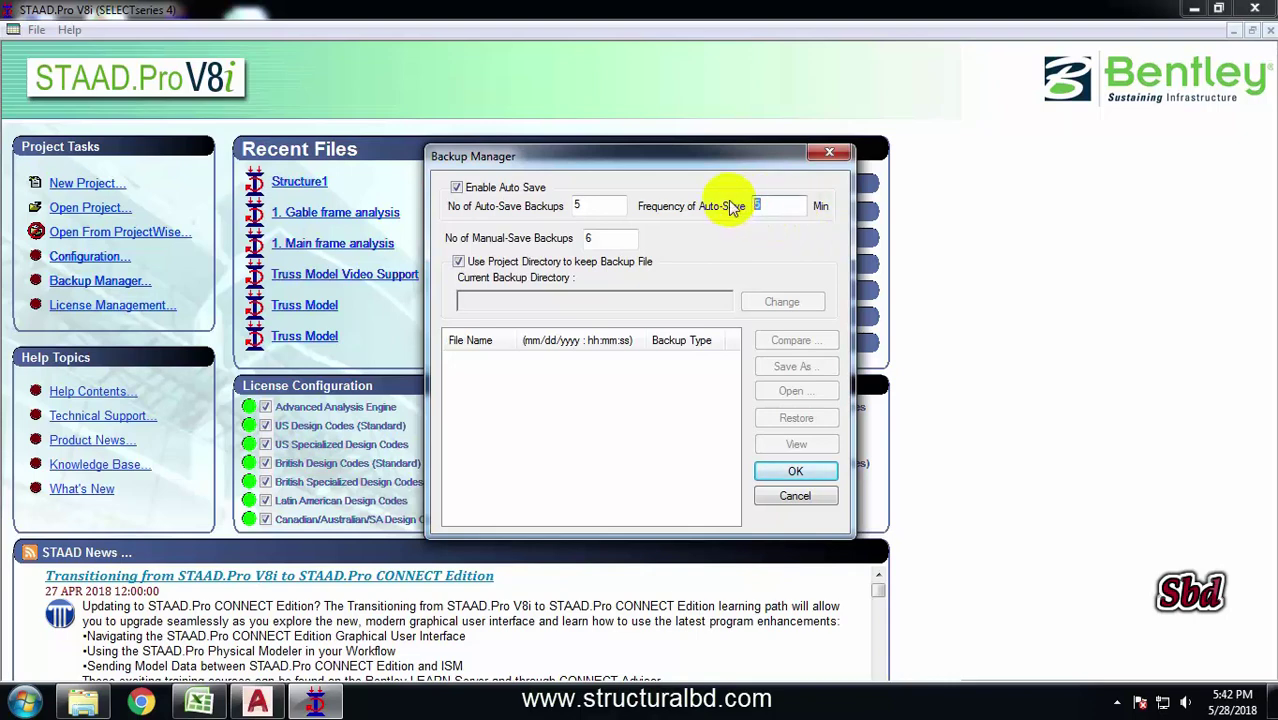
pyautogui.click(458, 189)
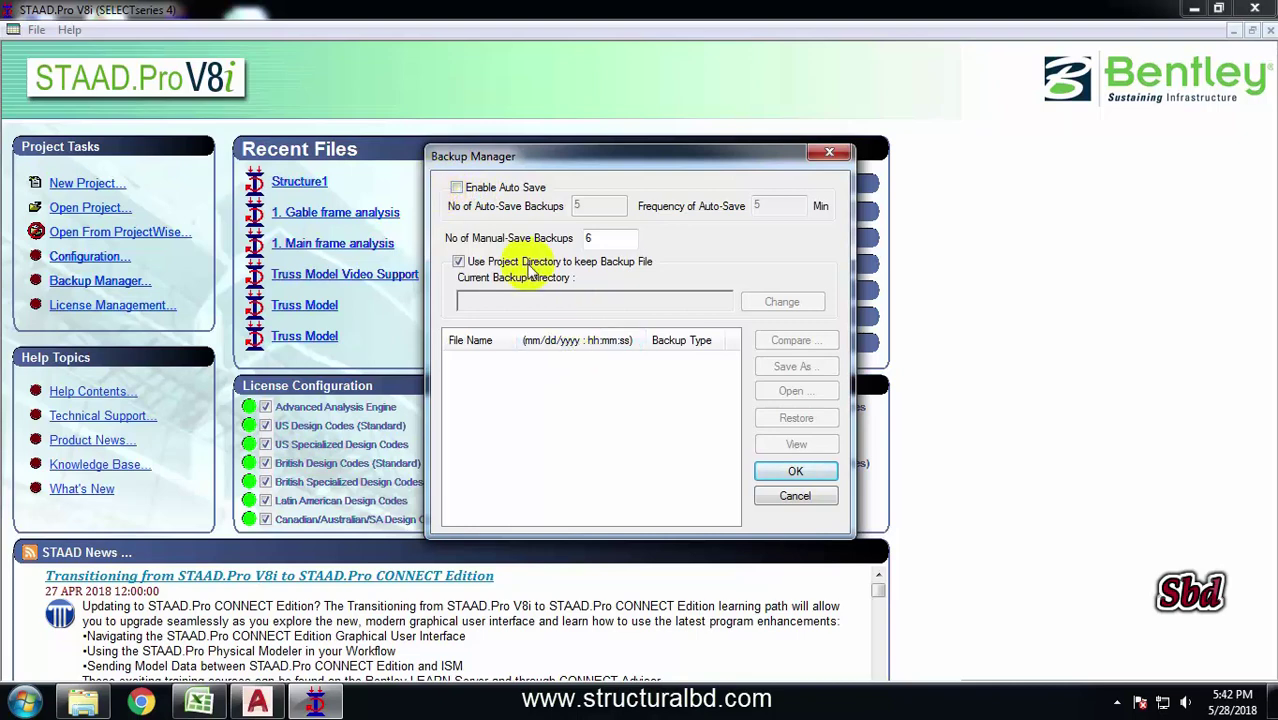
pyautogui.click(456, 188)
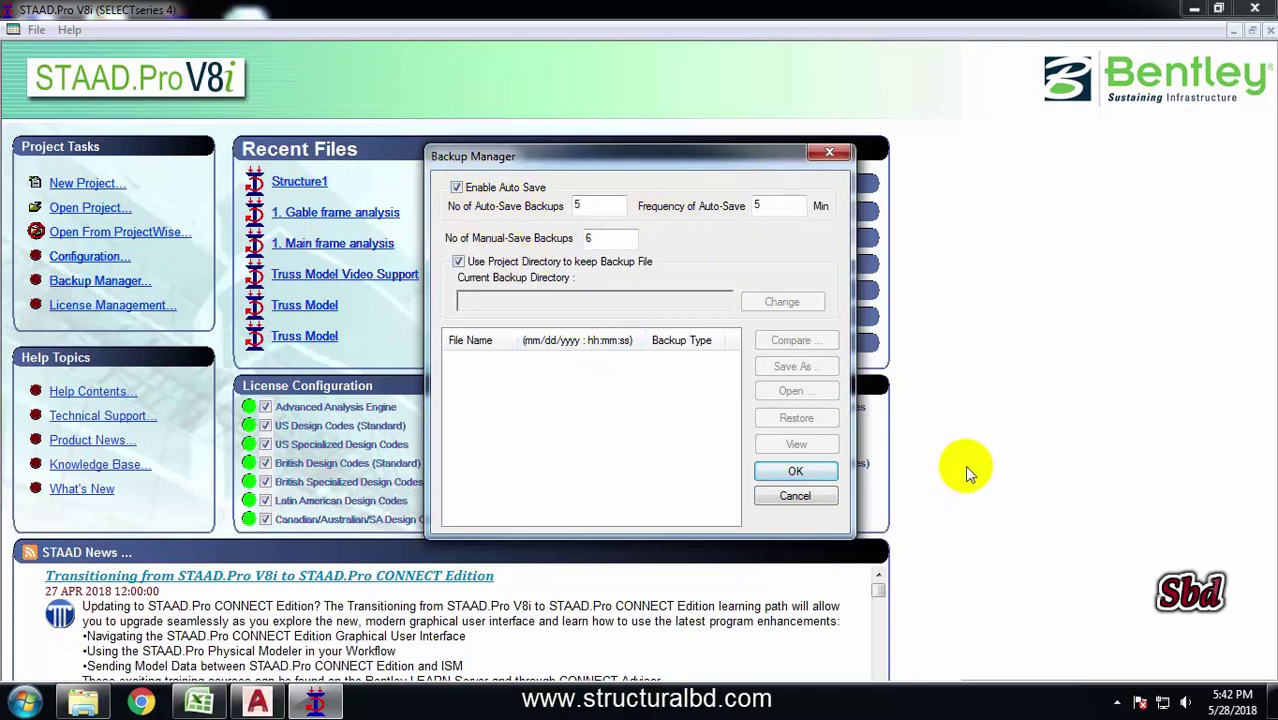
pyautogui.click(796, 472)
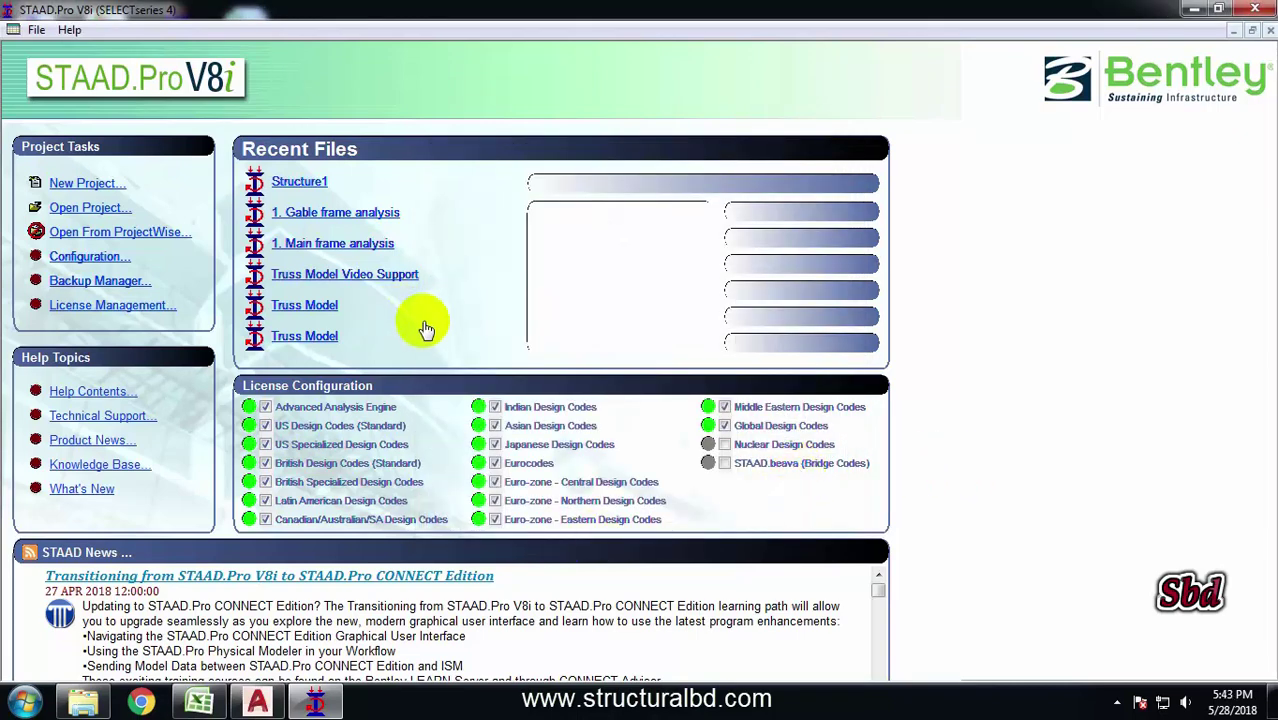
# Create a new Space project Structure1 in Meter and KiloNewton, overwriting the old file, starting with Add Beam
pyautogui.click(83, 186)
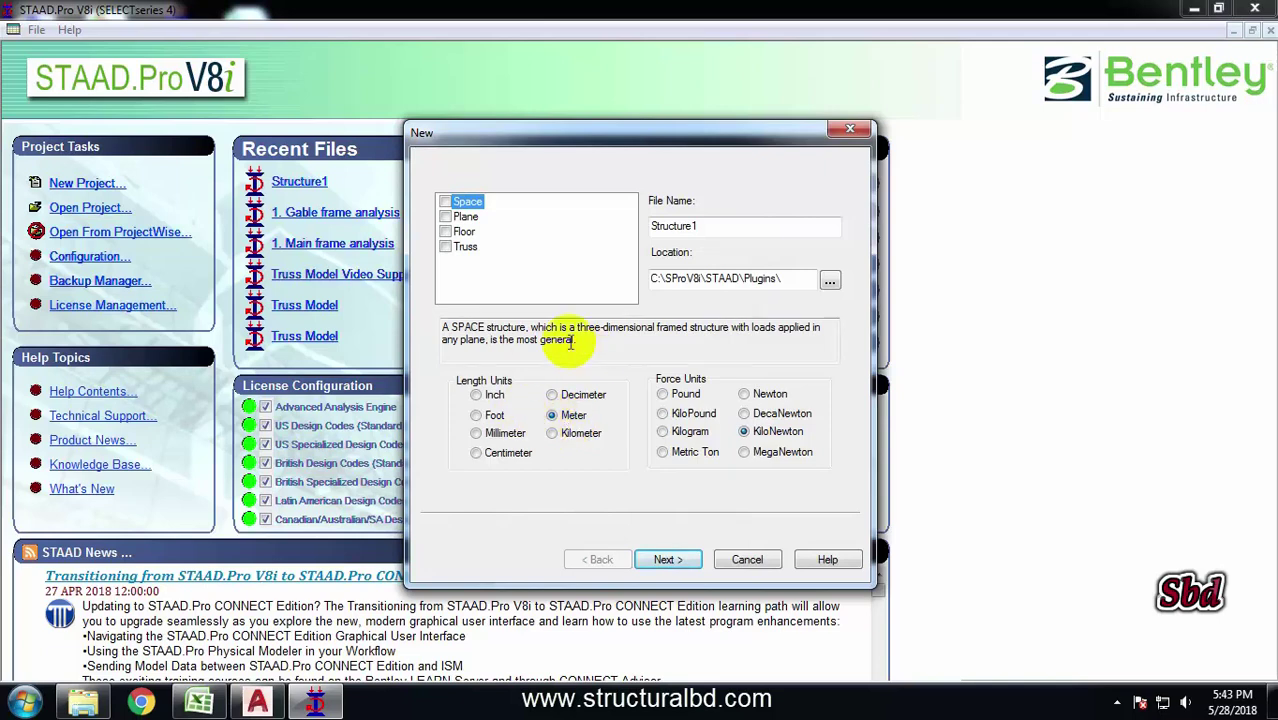
pyautogui.click(677, 565)
pyautogui.click(675, 402)
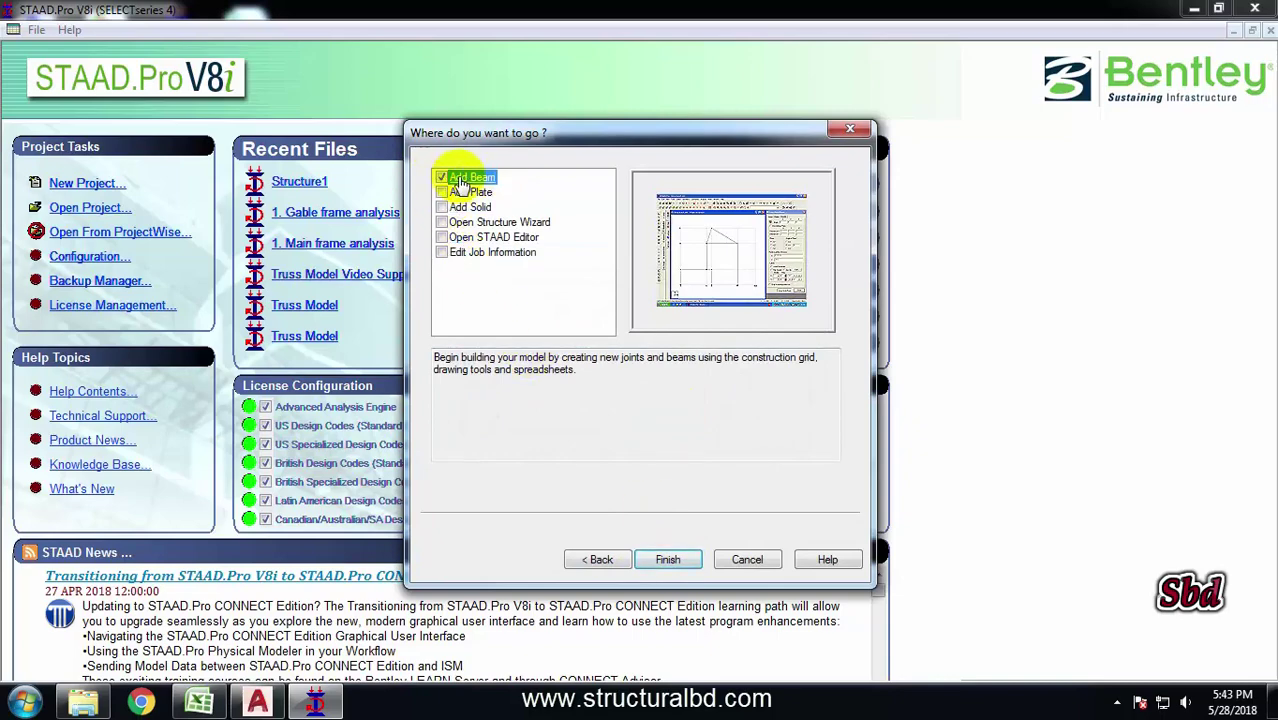
pyautogui.click(670, 560)
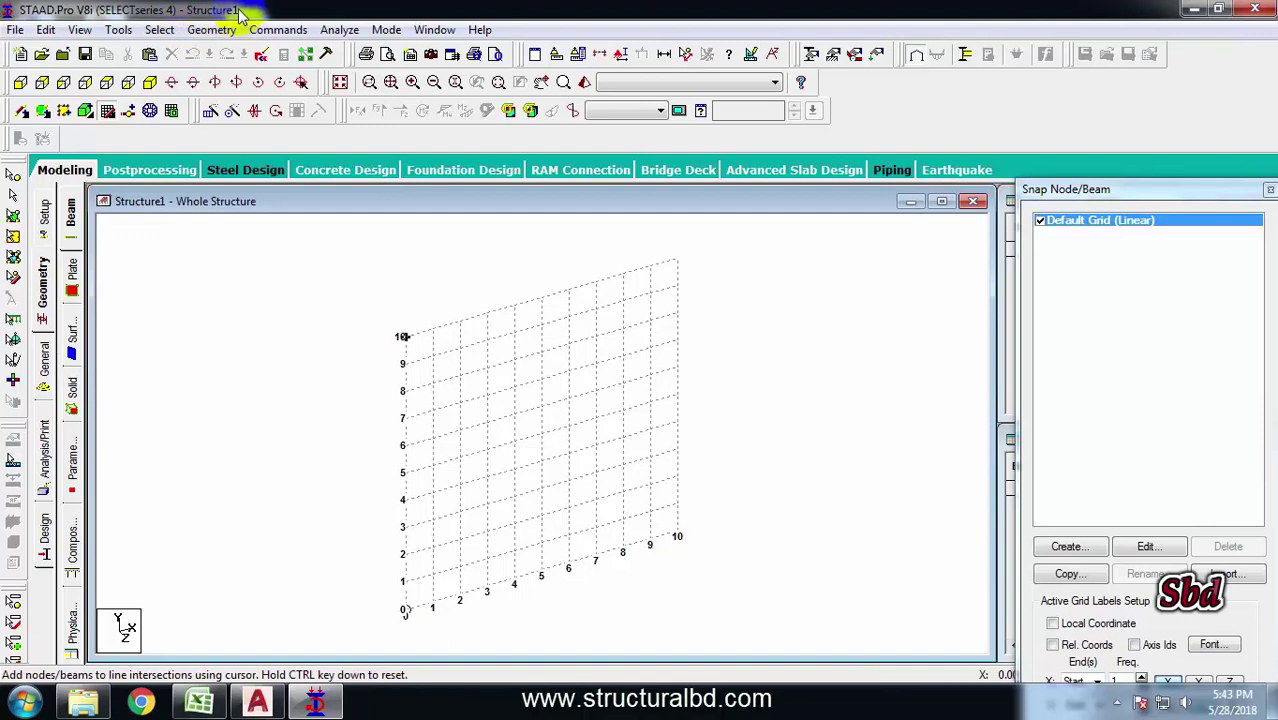
# Look through the Geometry menu, then detach and close the snap grid panel
pyautogui.click(15, 30)
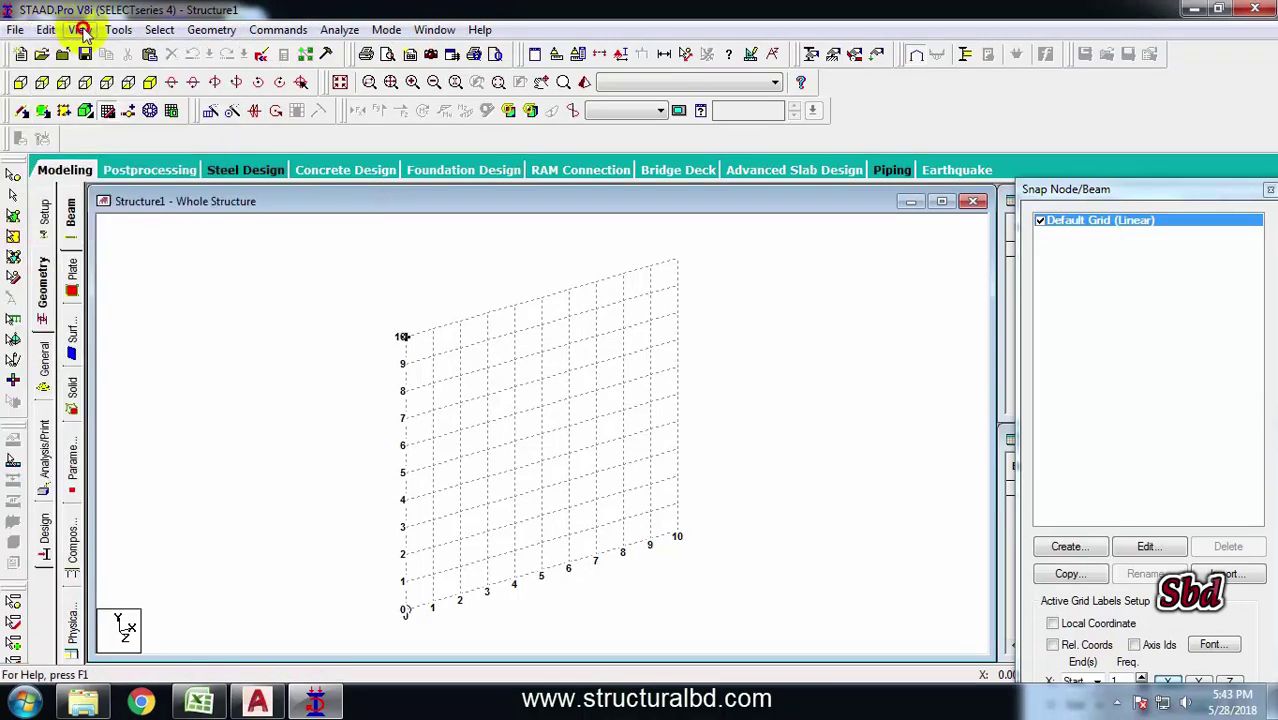
pyautogui.click(212, 30)
pyautogui.click(212, 30)
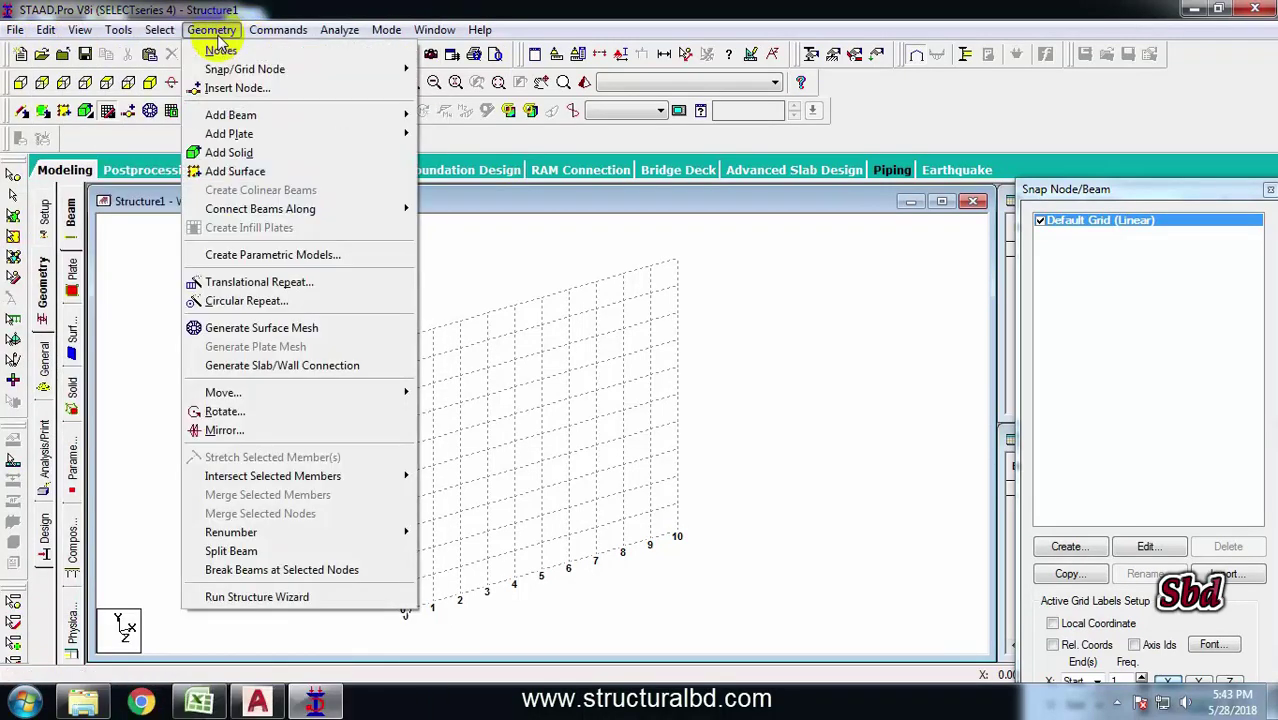
pyautogui.click(395, 12)
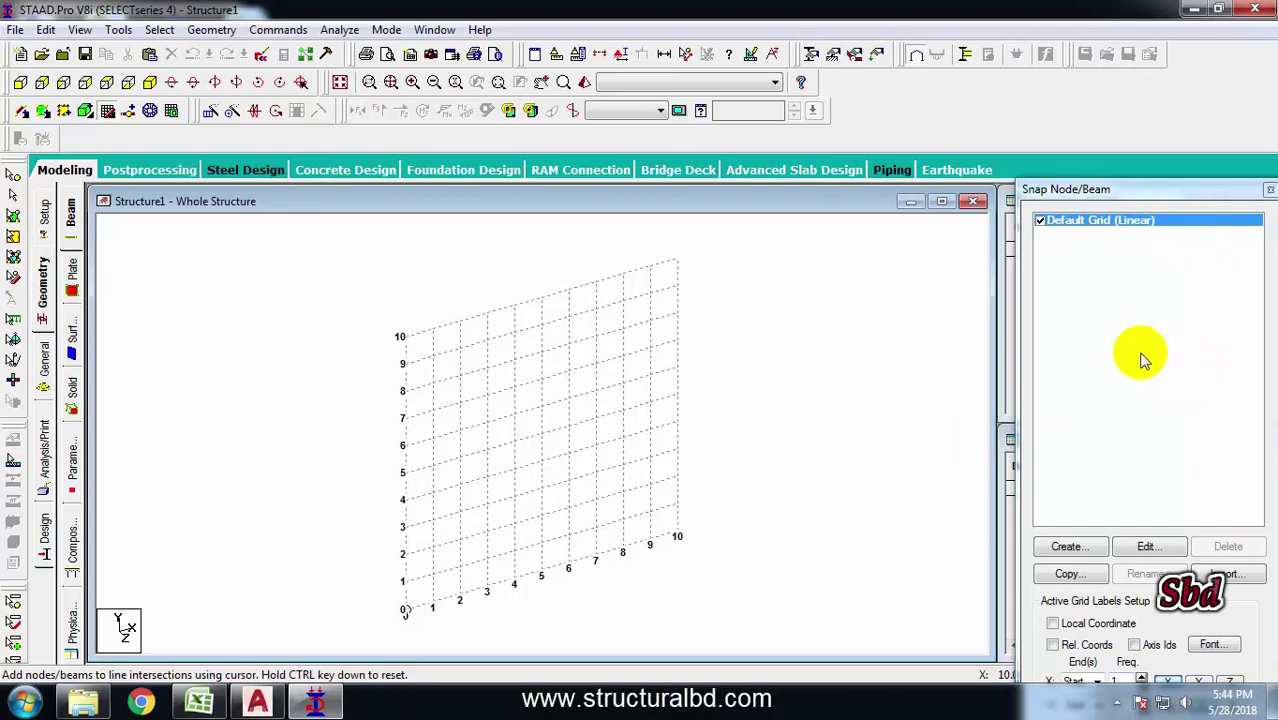
pyautogui.moveTo(1107, 194); pyautogui.dragTo(1068, 198)
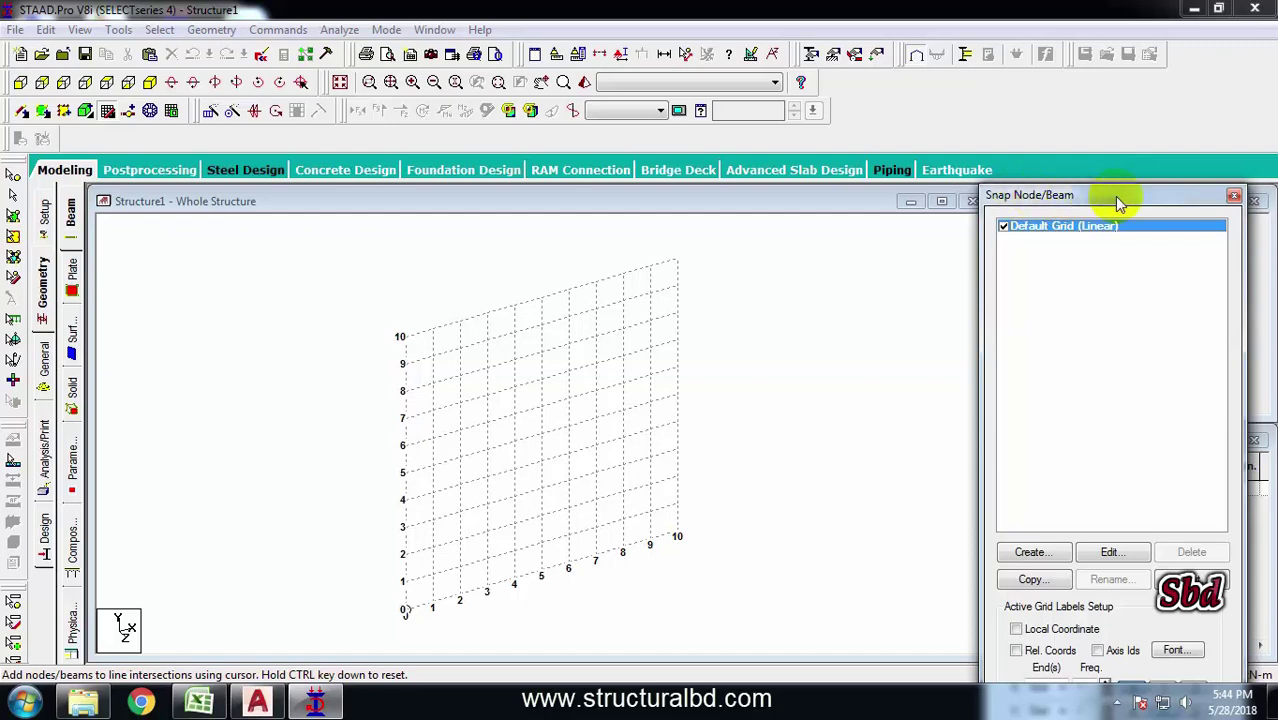
pyautogui.click(1234, 196)
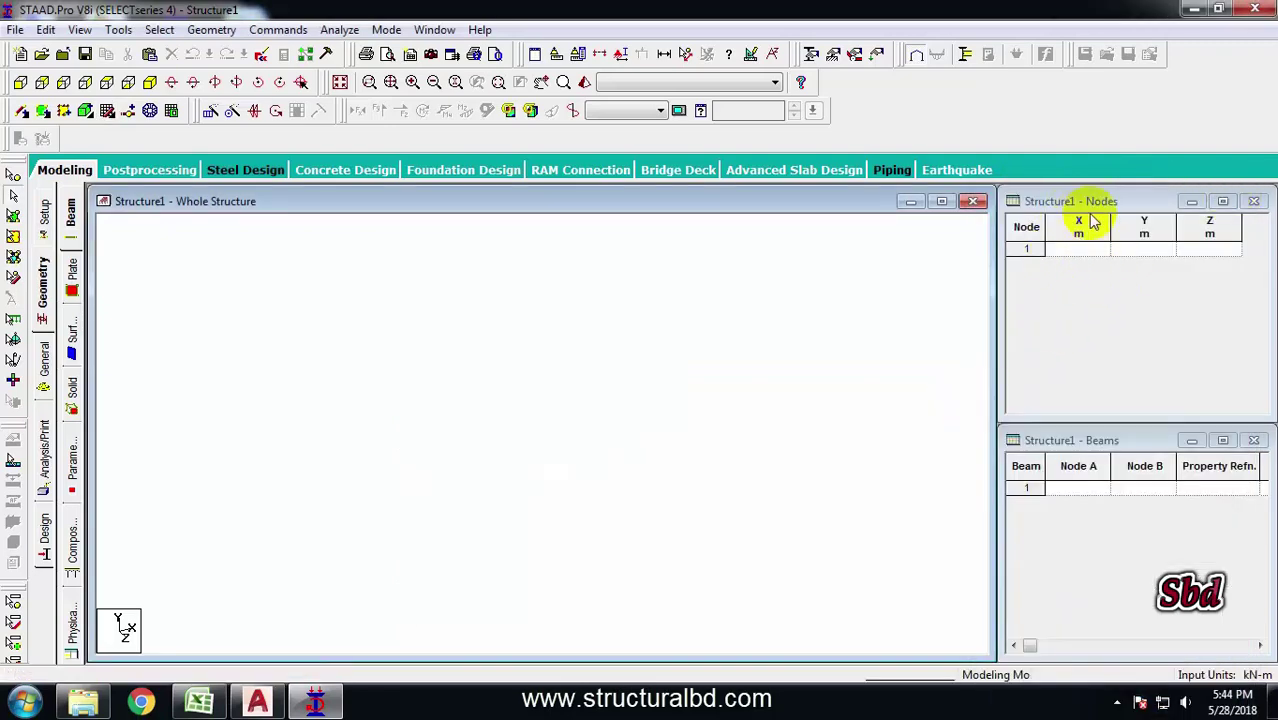
# Check grid A/1 in AutoCAD and enter node 1 at 0, 0, 0 in the Nodes table
pyautogui.click(1038, 250)
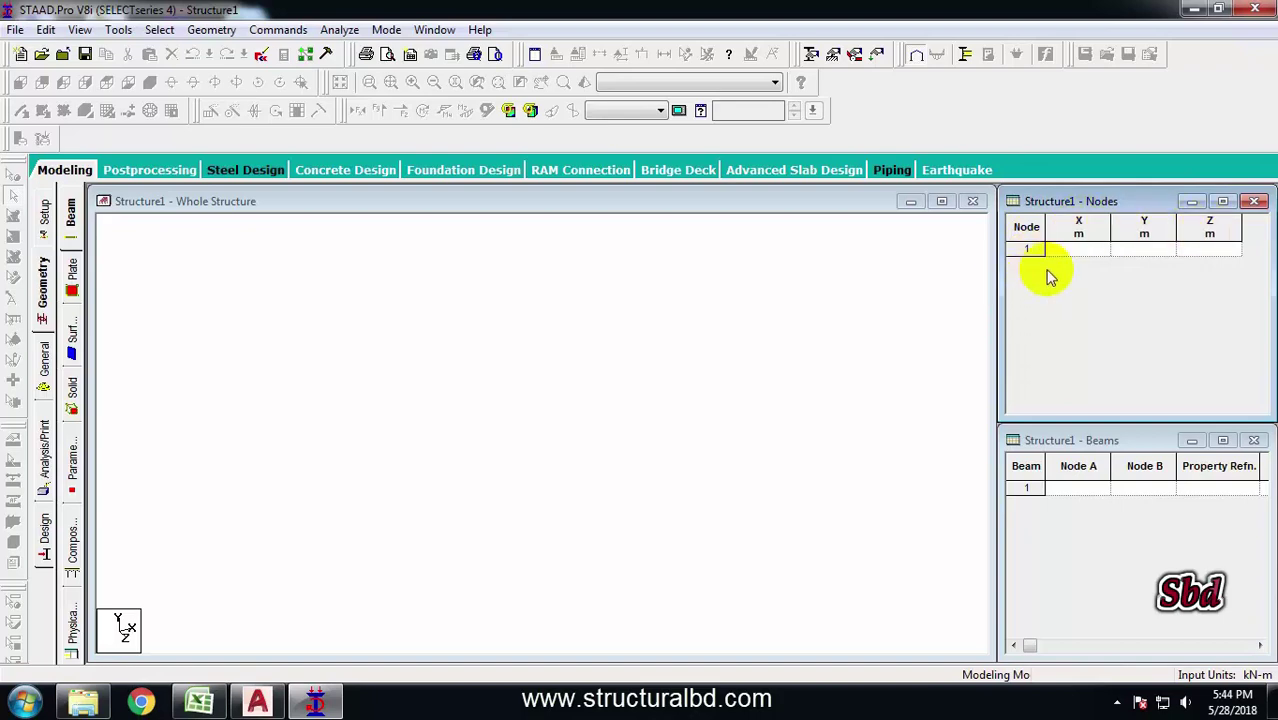
pyautogui.click(259, 699)
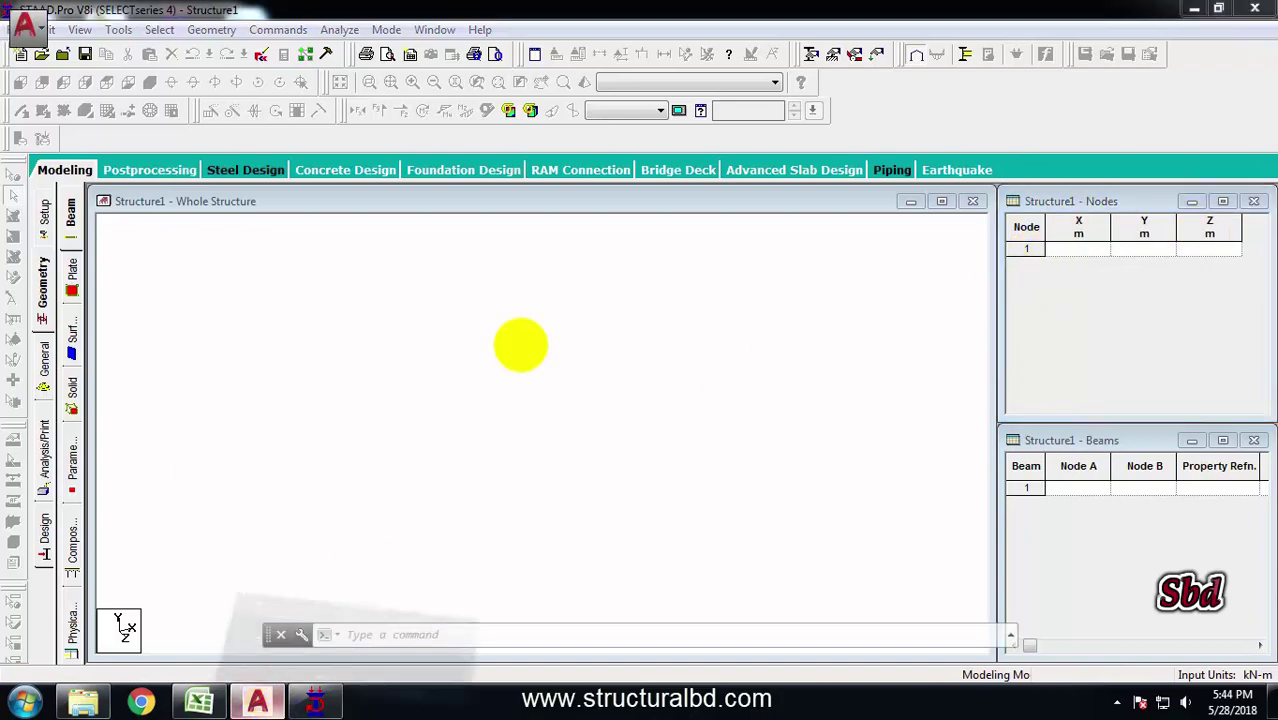
pyautogui.scroll(-2, 587, 329)
pyautogui.scroll(6, 471, 365)
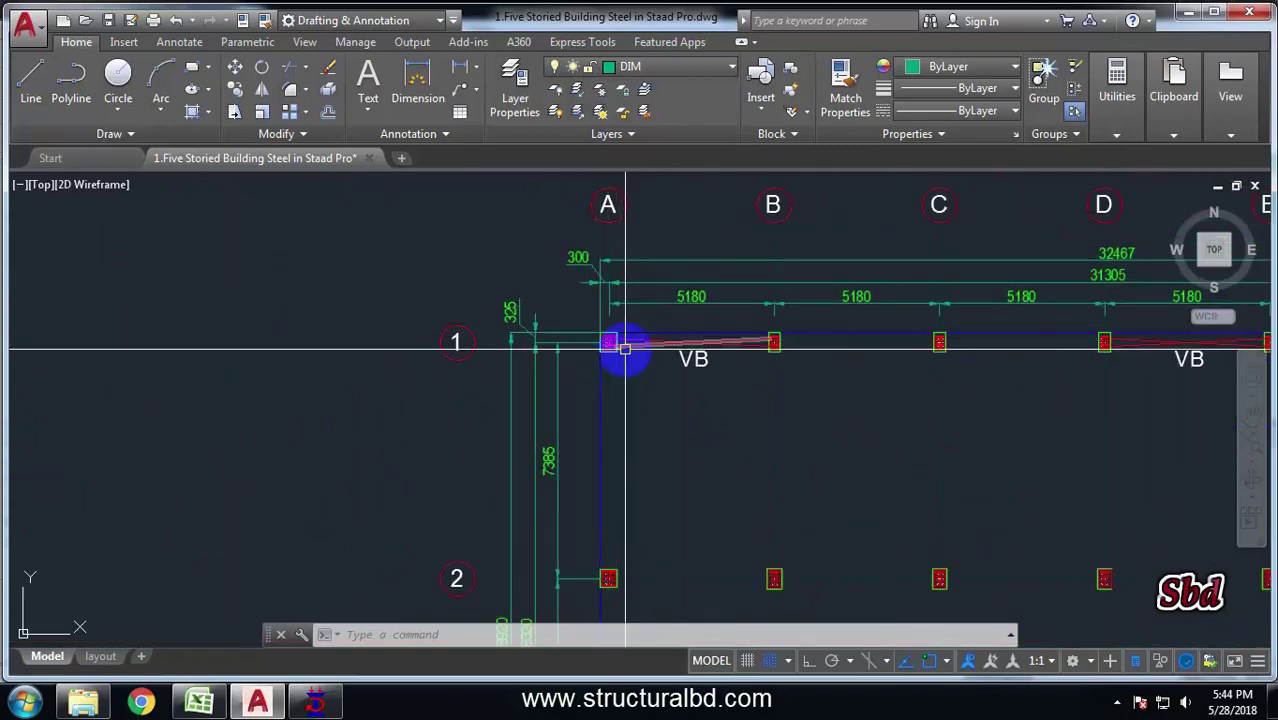
pyautogui.scroll(2, 605, 345)
pyautogui.click(315, 699)
pyautogui.click(1069, 252)
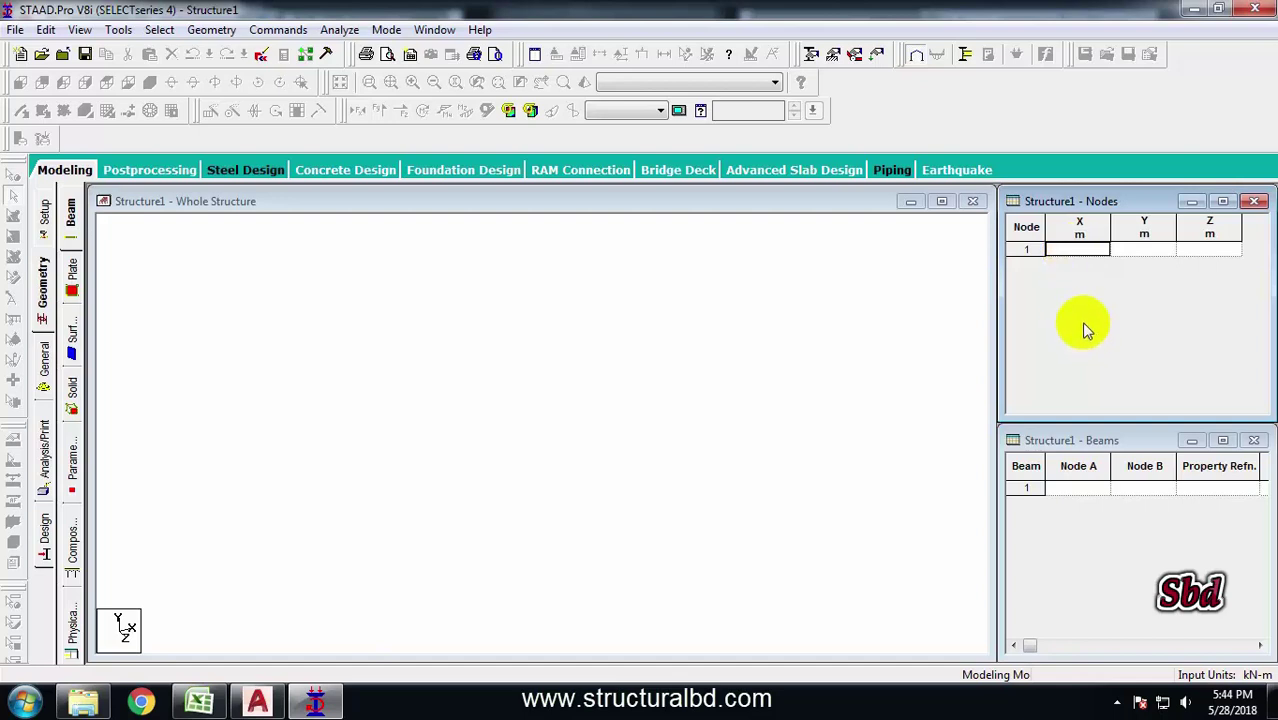
pyautogui.write('0')
pyautogui.press('Return')
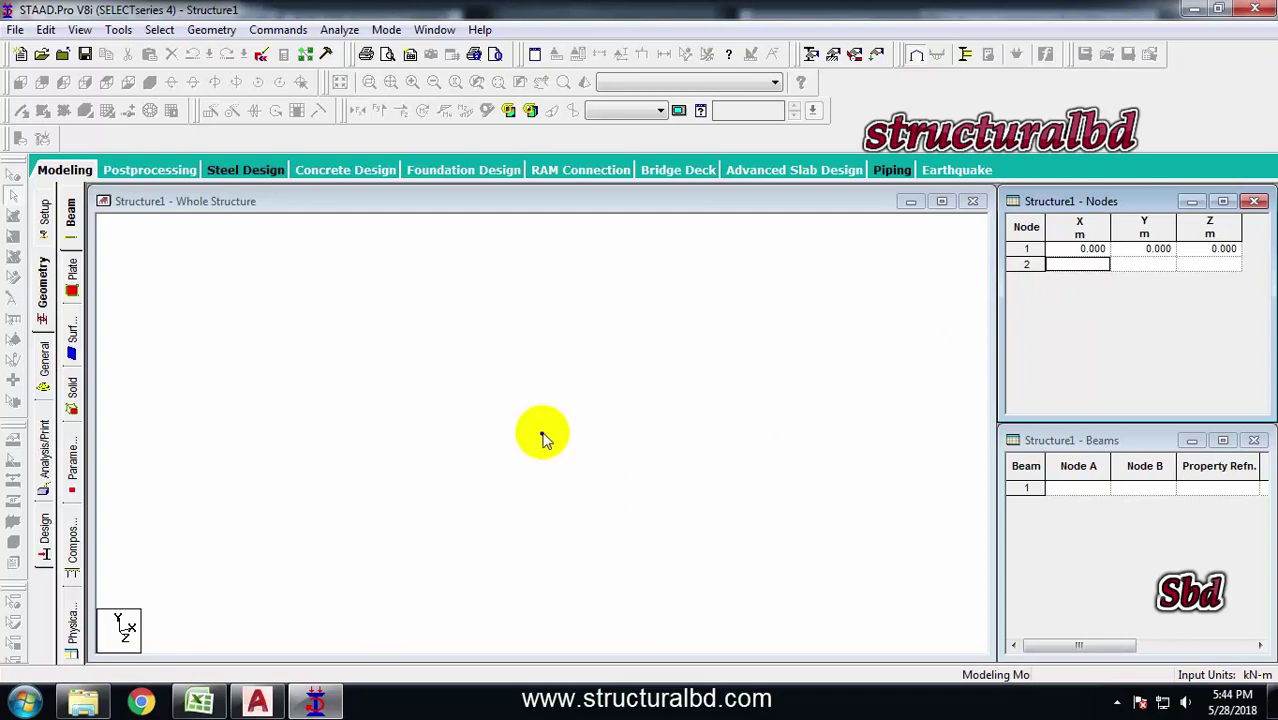
pyautogui.click(456, 379)
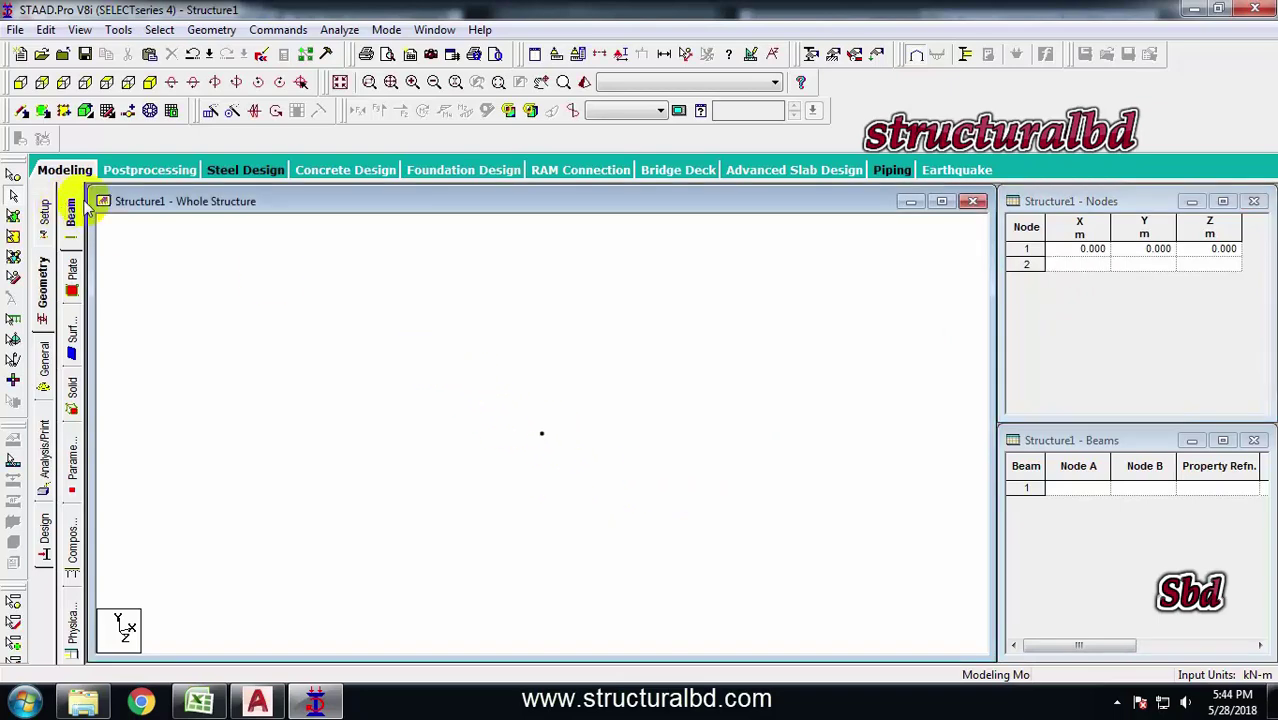
pyautogui.click(13, 177)
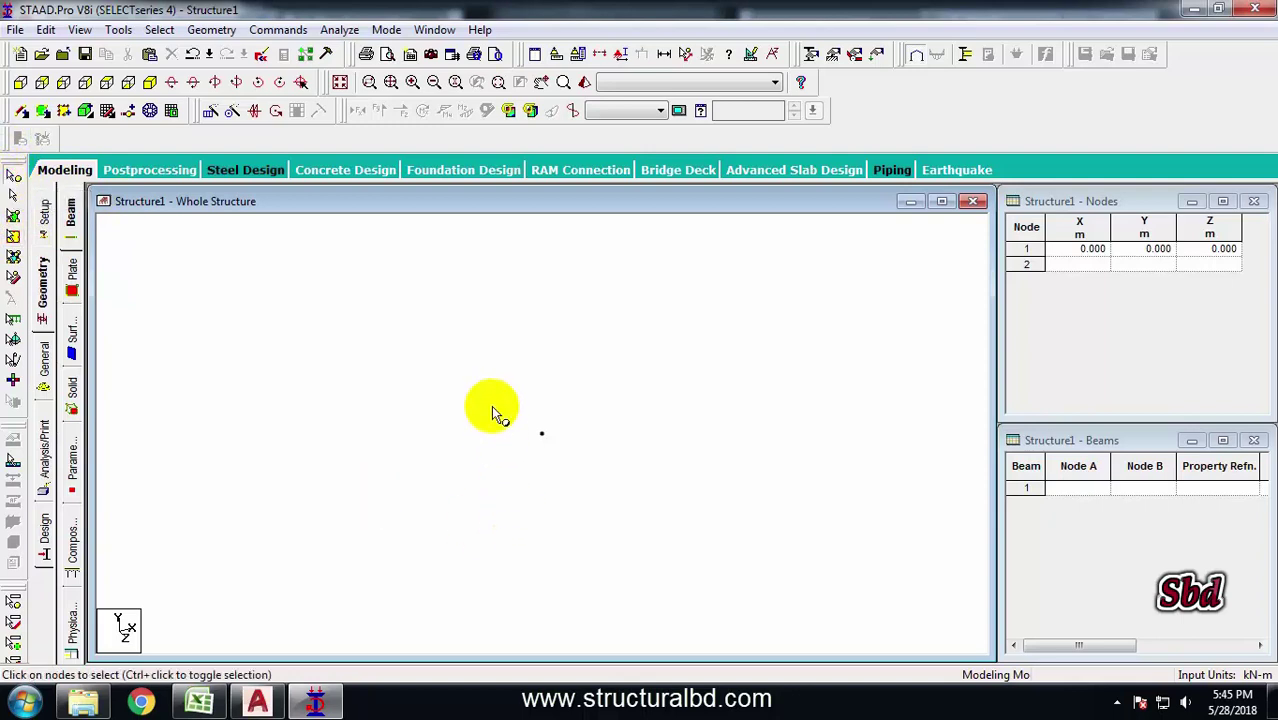
# Paste a copy of node 1 offset 7.38 m along Z to create node 2
pyautogui.click(541, 433)
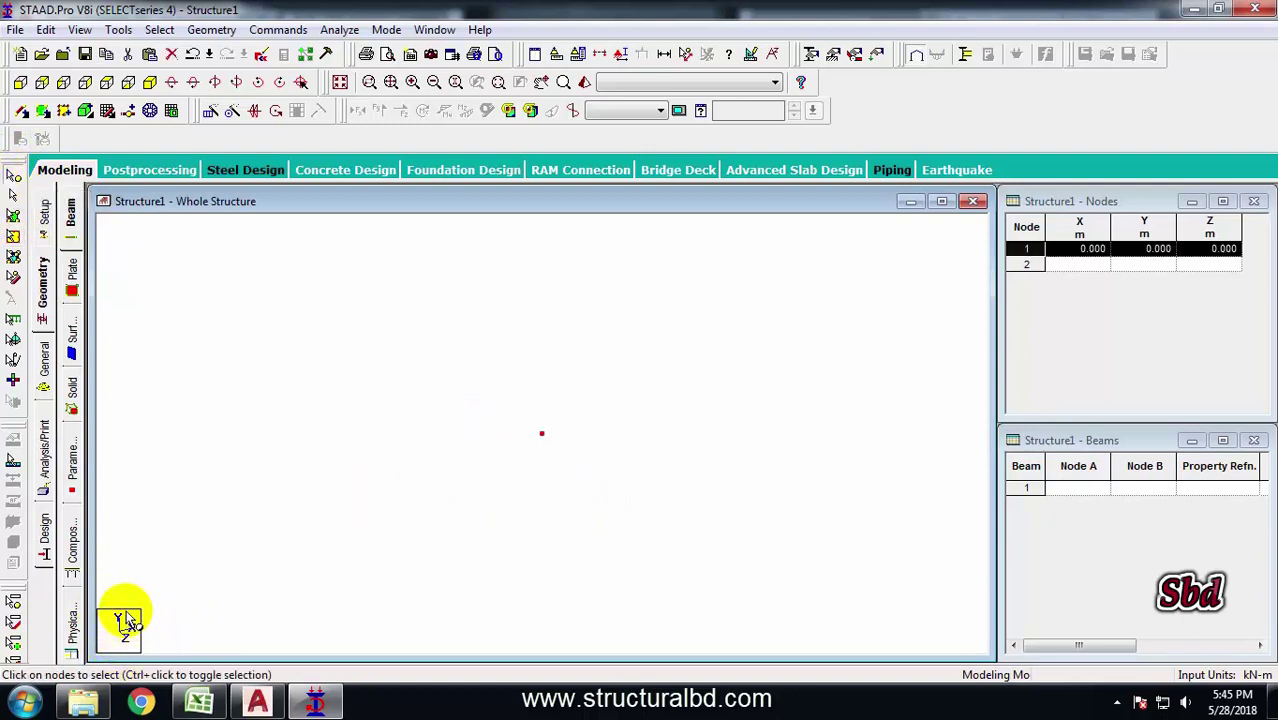
pyautogui.click(257, 702)
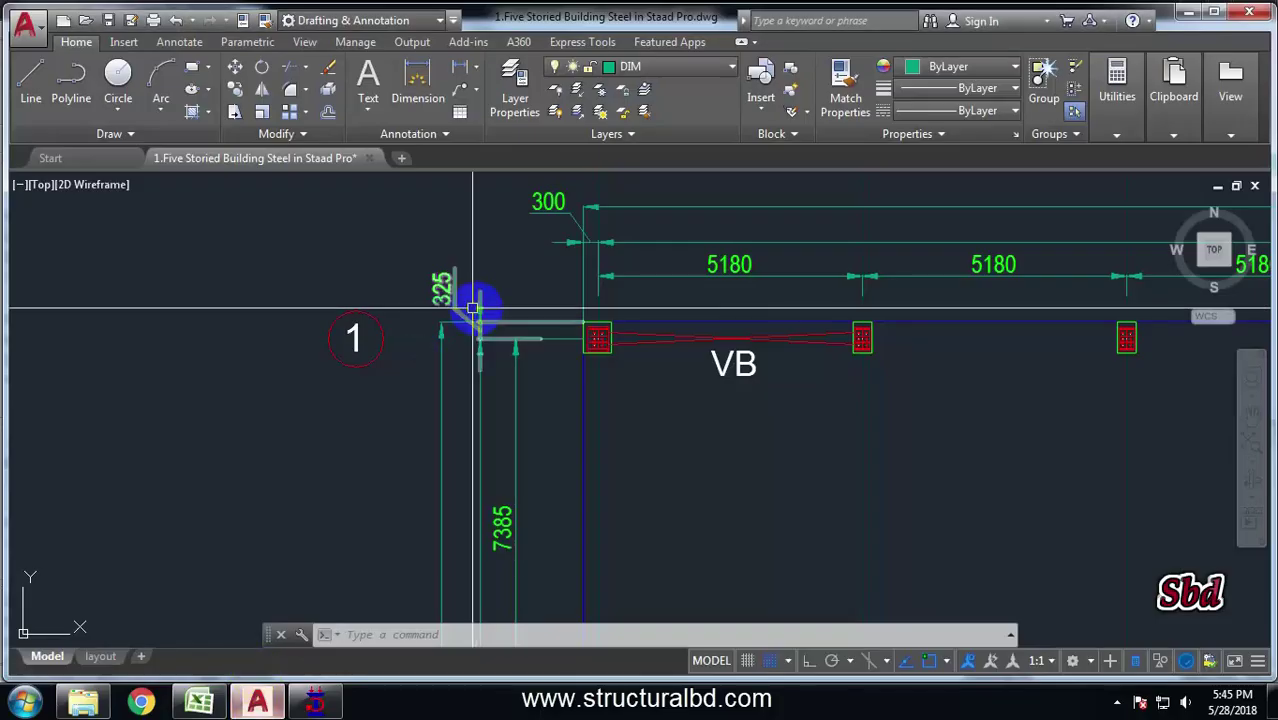
pyautogui.scroll(-4, 522, 232)
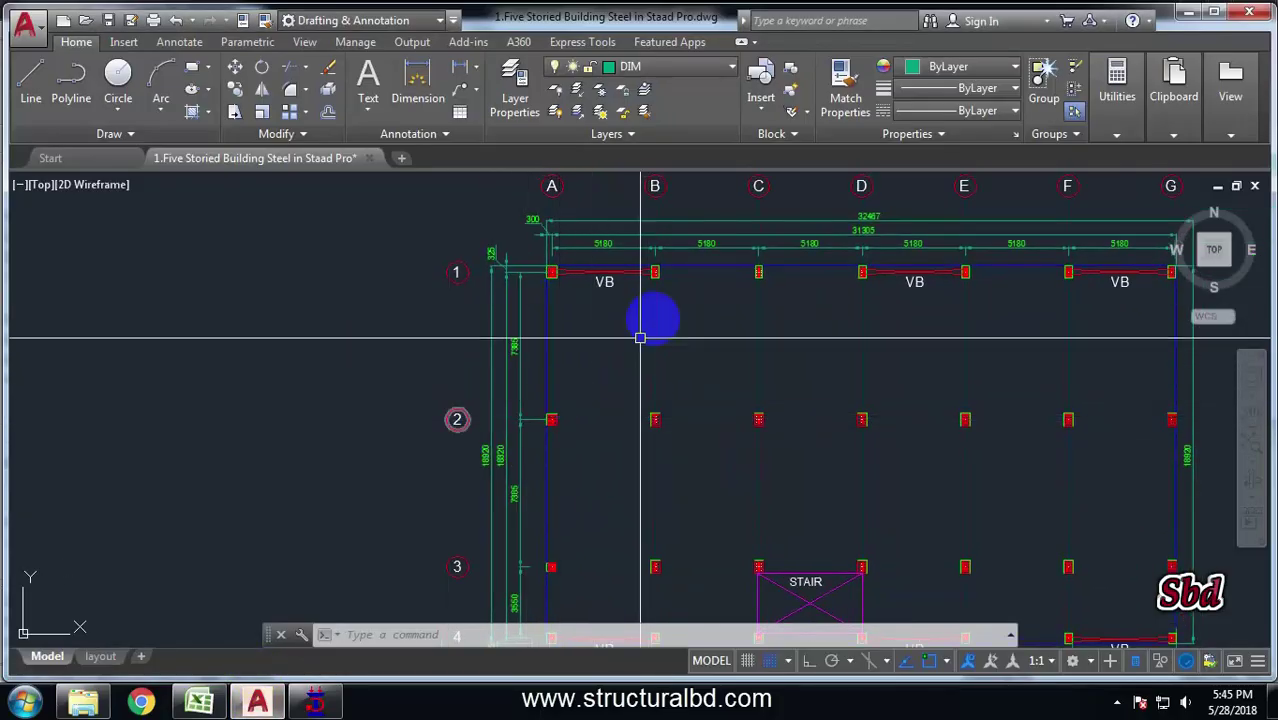
pyautogui.scroll(2, 528, 414)
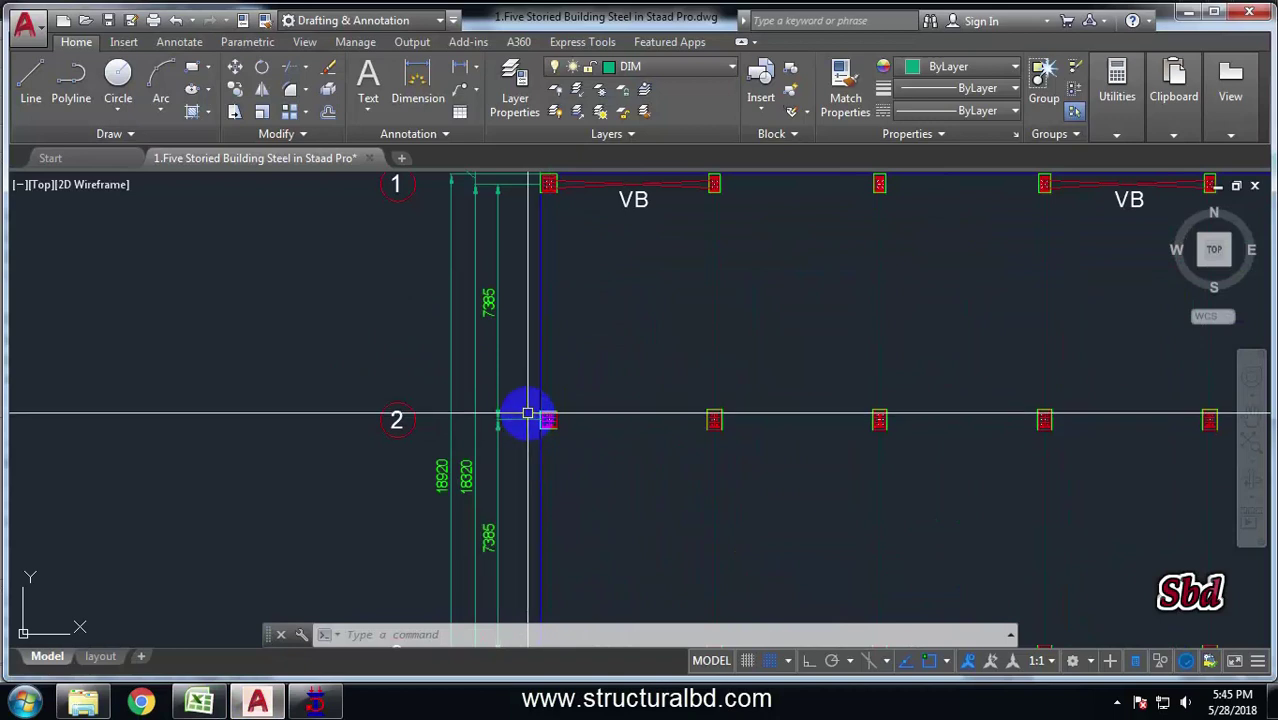
pyautogui.scroll(4, 448, 314)
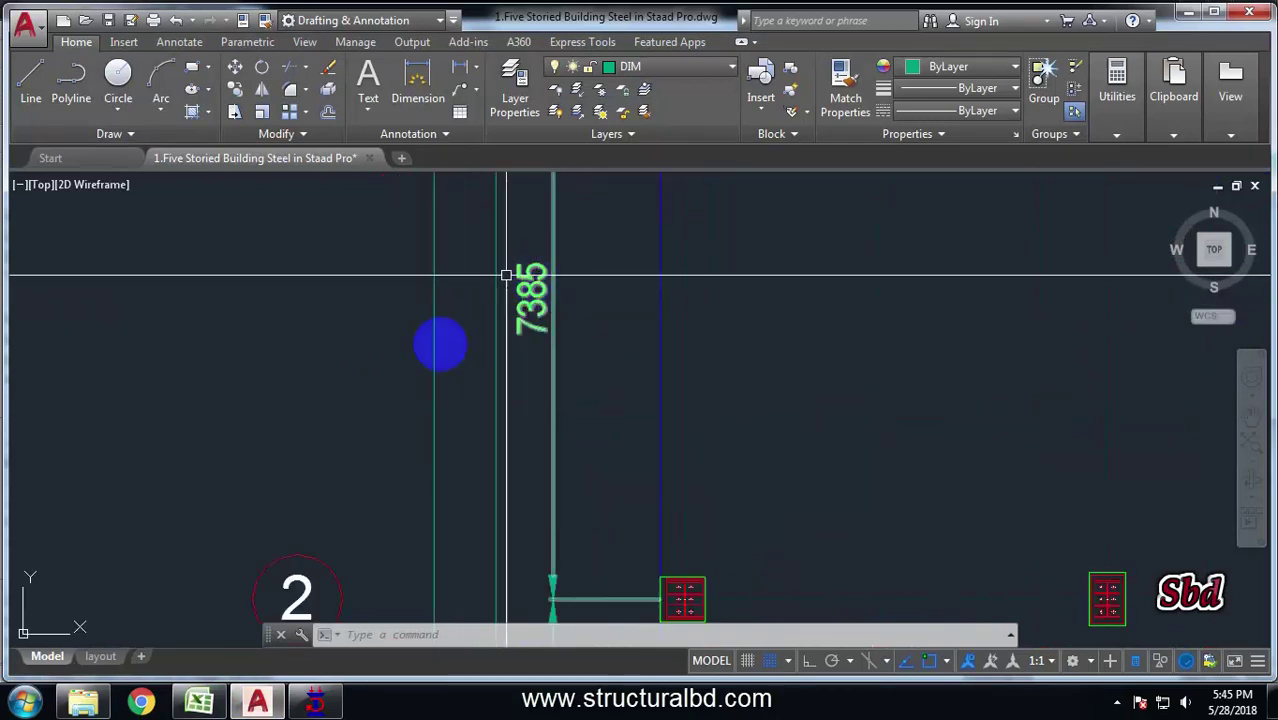
pyautogui.scroll(-4, 490, 271)
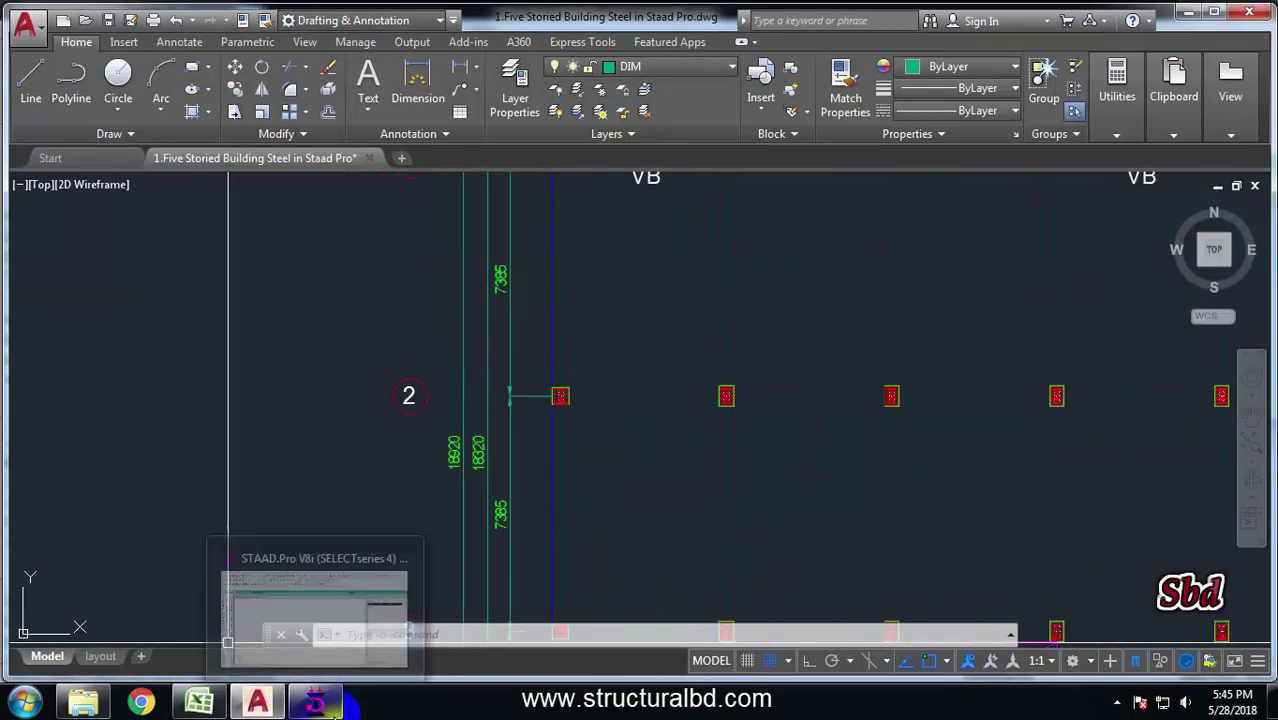
pyautogui.click(316, 700)
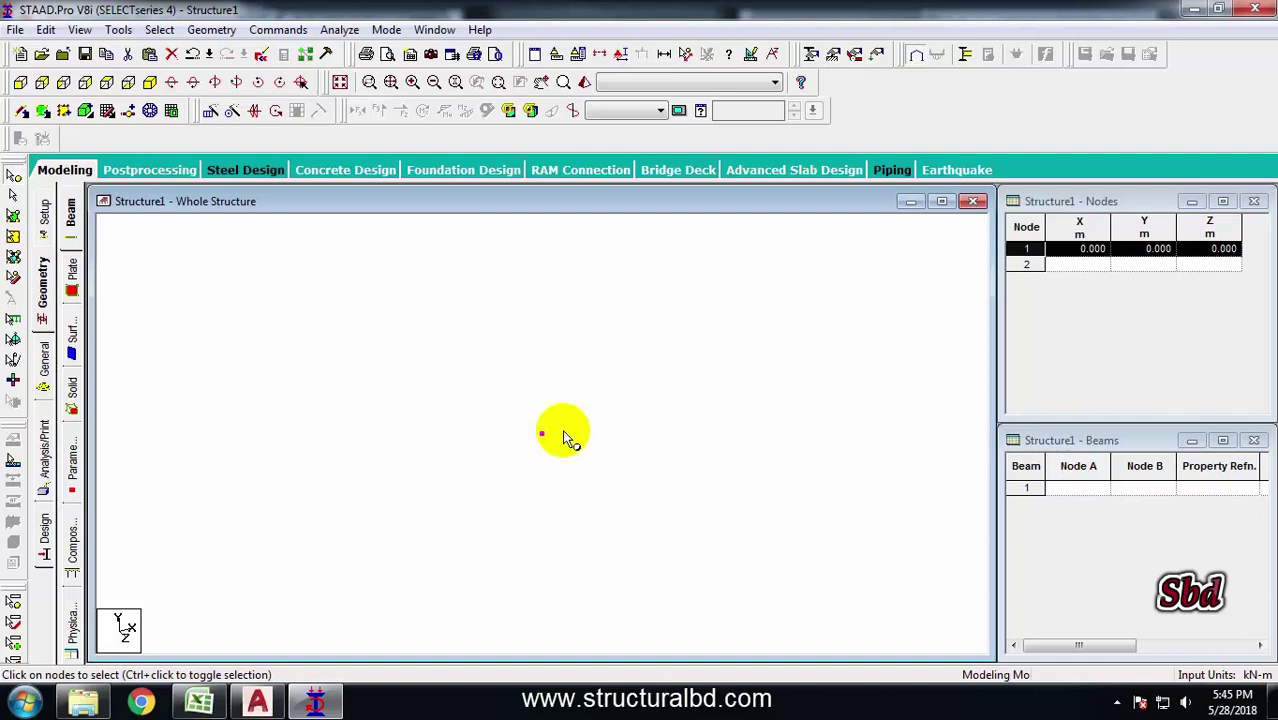
pyautogui.hotkey('ctrl', 'v')
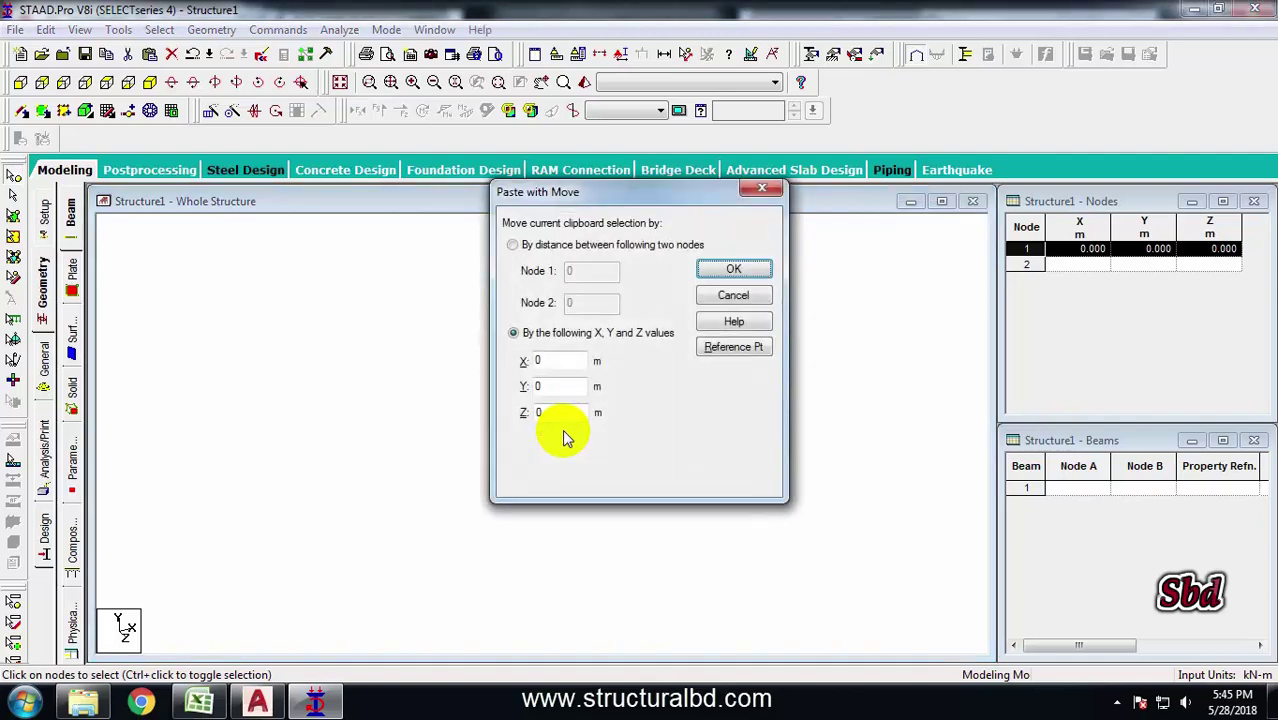
pyautogui.moveTo(585, 193); pyautogui.dragTo(725, 244)
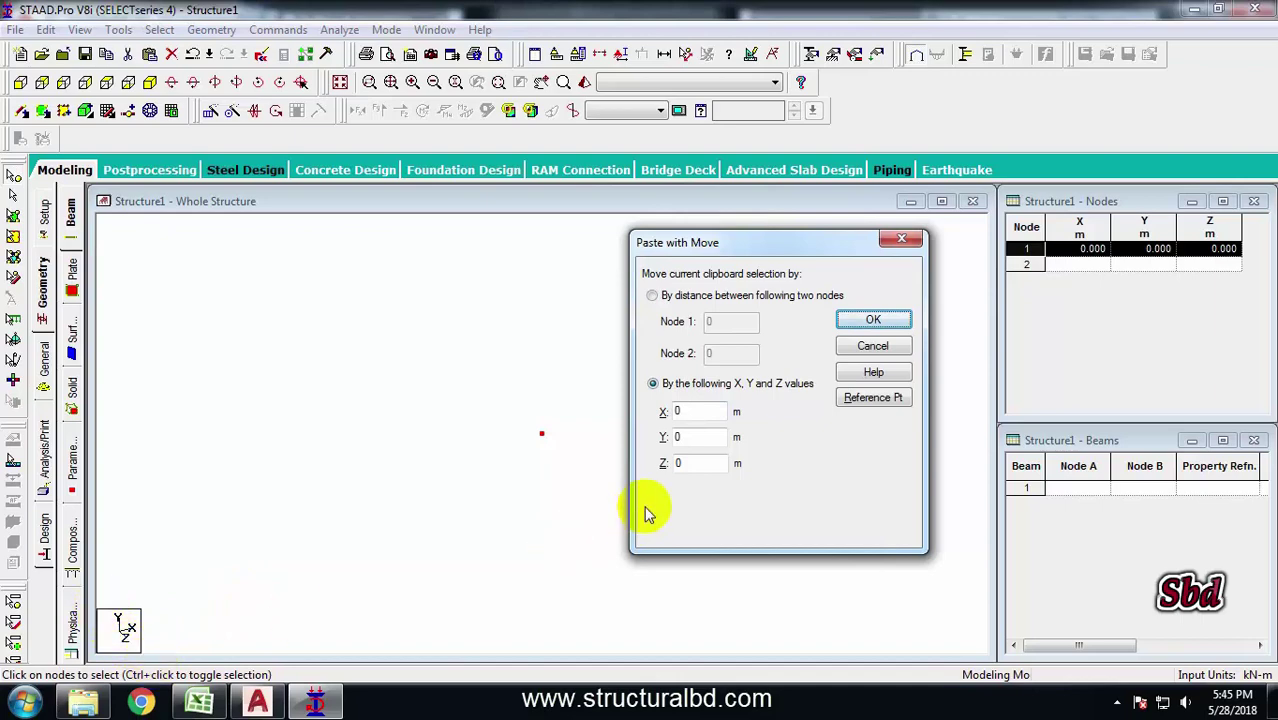
pyautogui.doubleClick(688, 462)
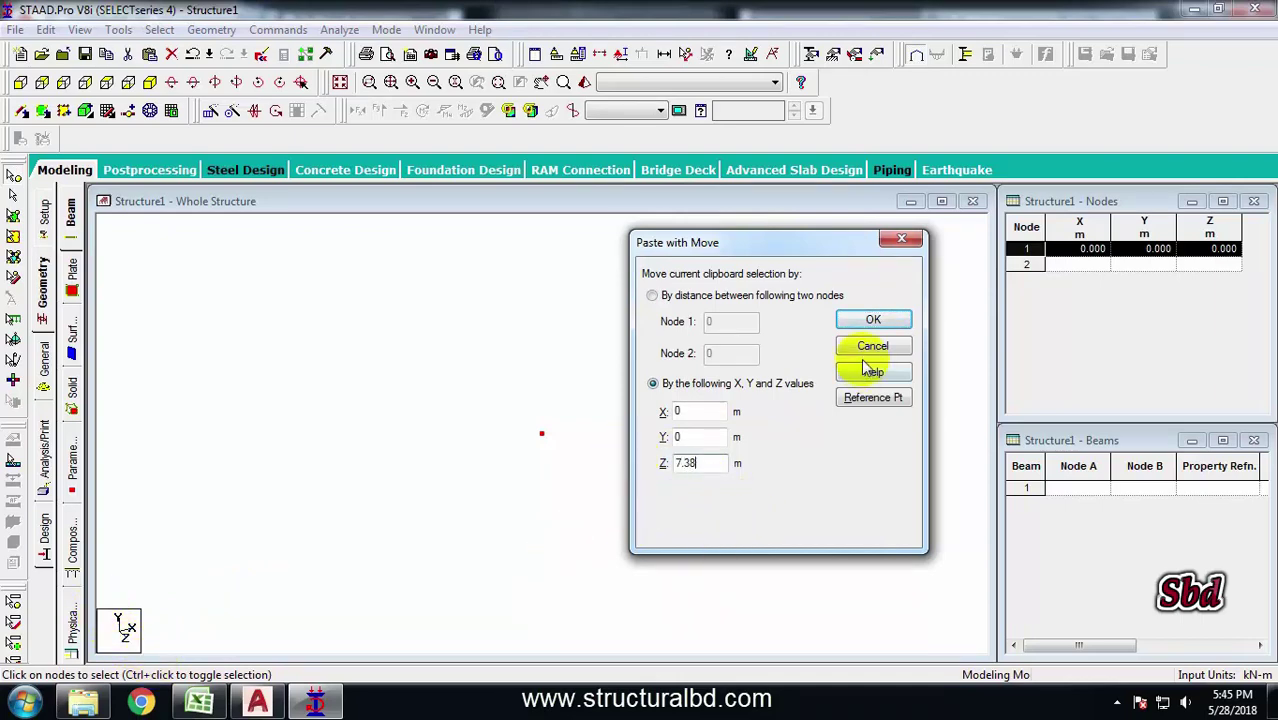
pyautogui.click(868, 321)
# Select node 2 and paste it with a Z offset to create node 3 at Z 14.76
pyautogui.moveTo(538, 408); pyautogui.dragTo(511, 422, button='middle')
pyautogui.moveTo(352, 292); pyautogui.dragTo(640, 563)
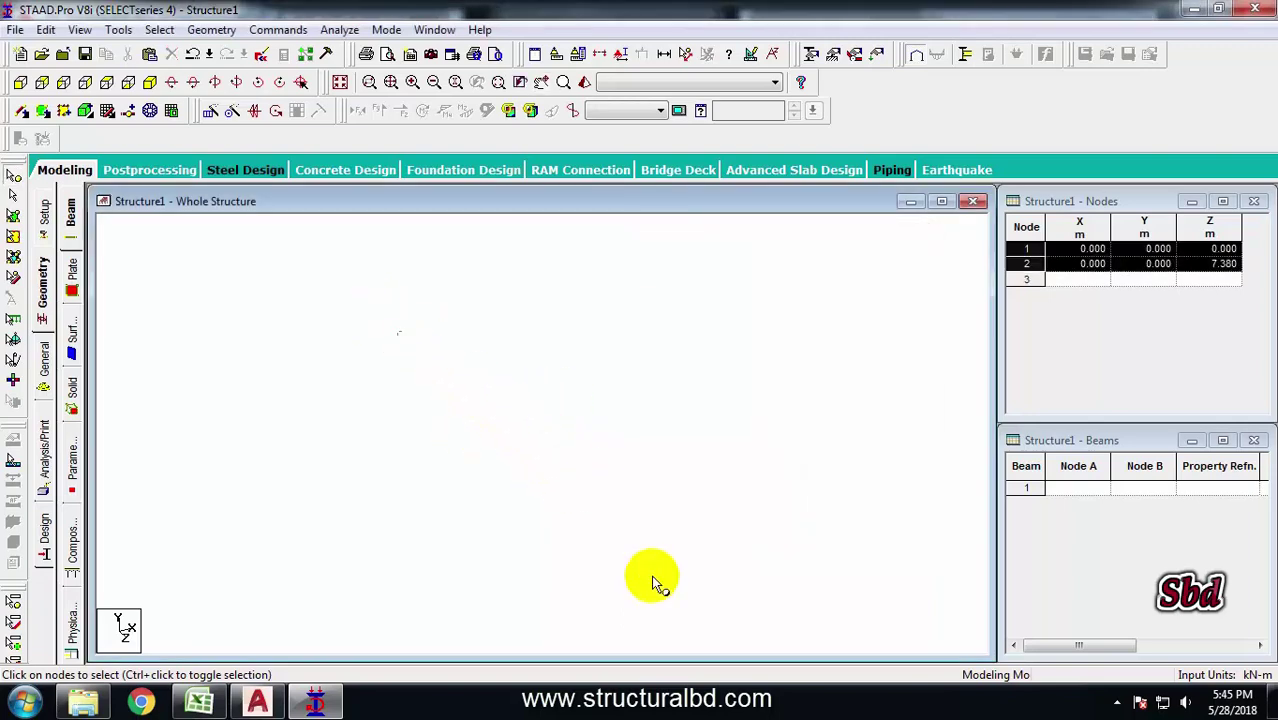
pyautogui.moveTo(640, 563); pyautogui.dragTo(436, 405, button='middle')
pyautogui.moveTo(436, 405); pyautogui.dragTo(547, 475)
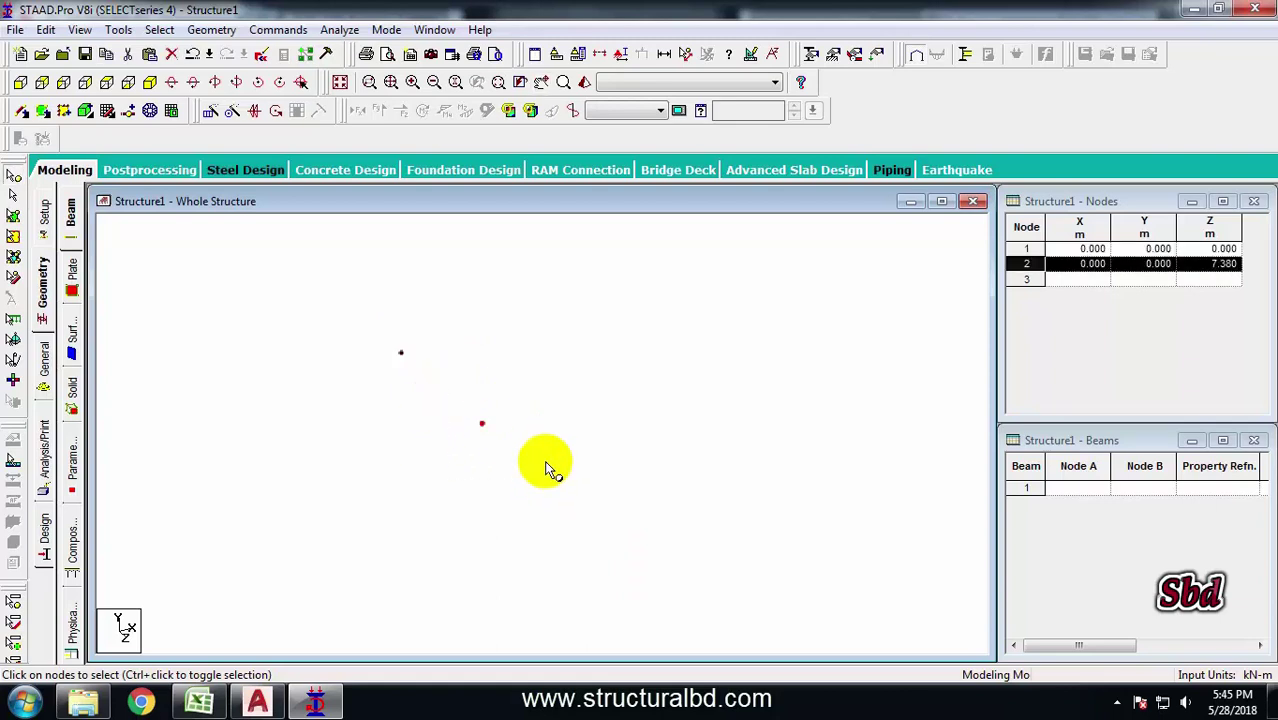
pyautogui.hotkey('ctrl', 'v')
pyautogui.click(513, 412)
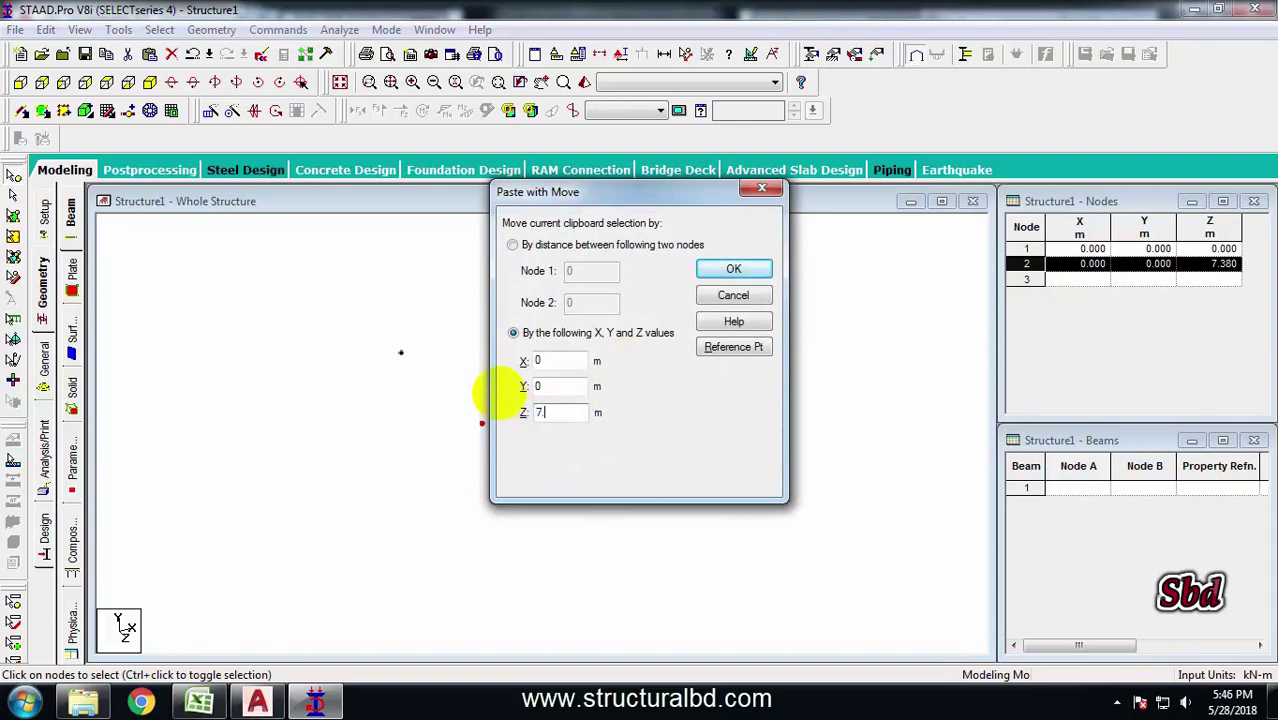
pyautogui.click(733, 269)
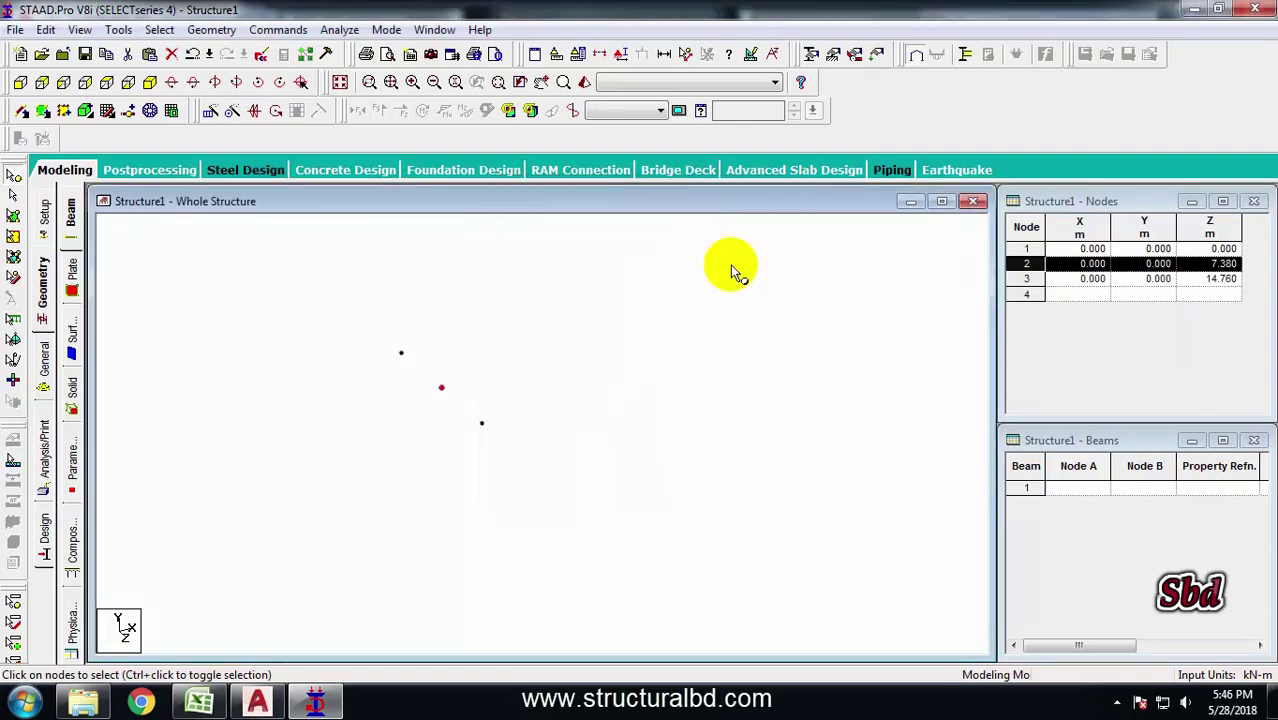
# Paste node 3 with a 3.55 m Z offset to create node 4 at Z 18.31
pyautogui.click(260, 703)
pyautogui.scroll(-3, 516, 491)
pyautogui.scroll(5, 460, 490)
pyautogui.scroll(4, 514, 462)
pyautogui.scroll(-4, 485, 386)
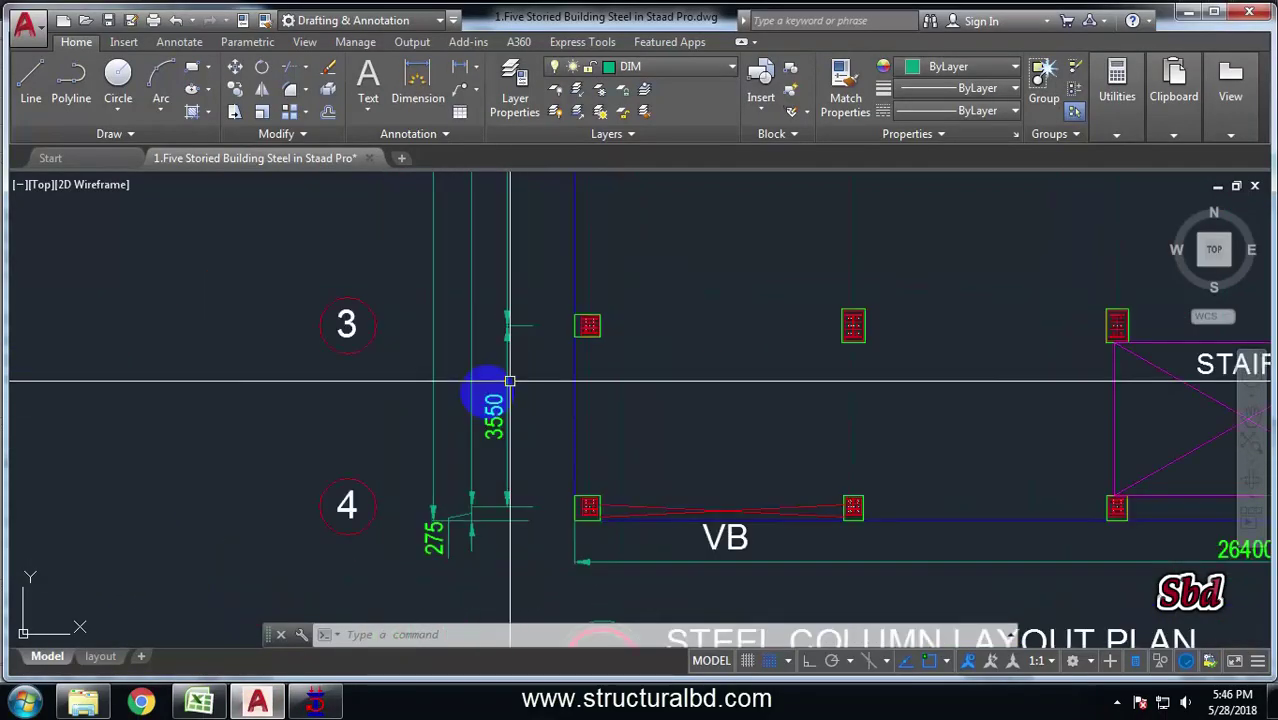
pyautogui.click(314, 703)
pyautogui.click(481, 423)
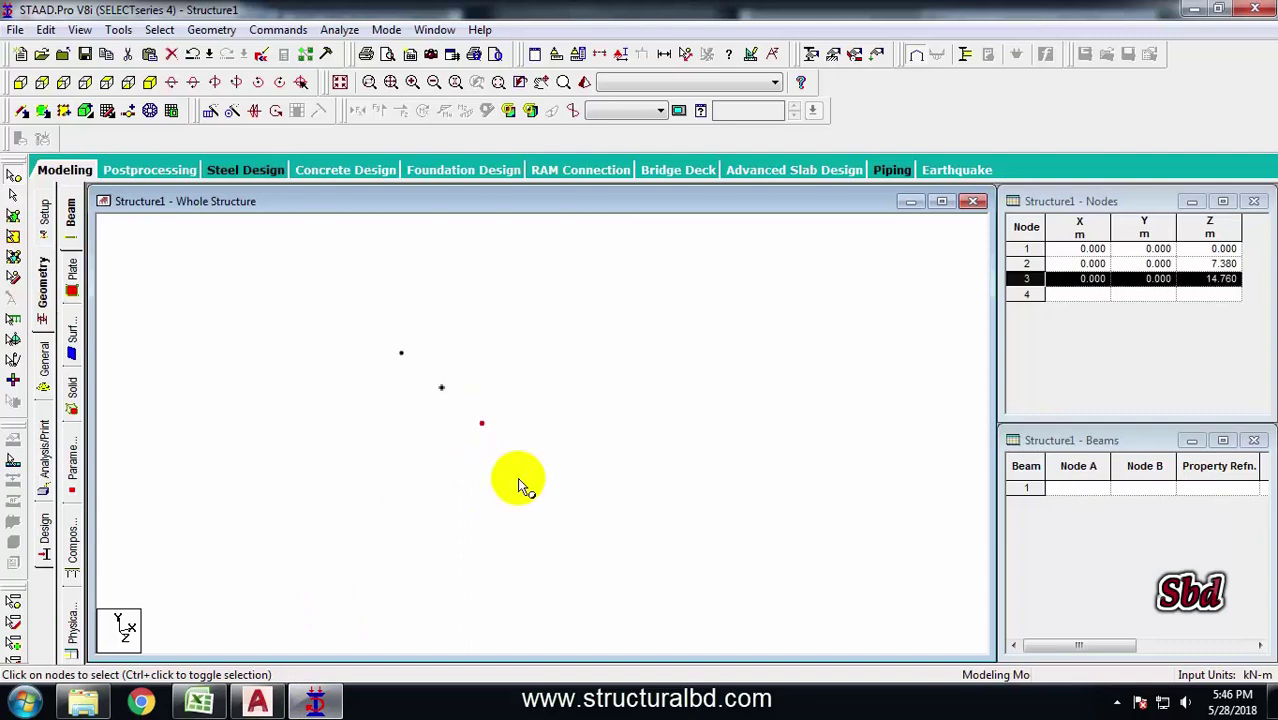
pyautogui.hotkey('ctrl', 'v')
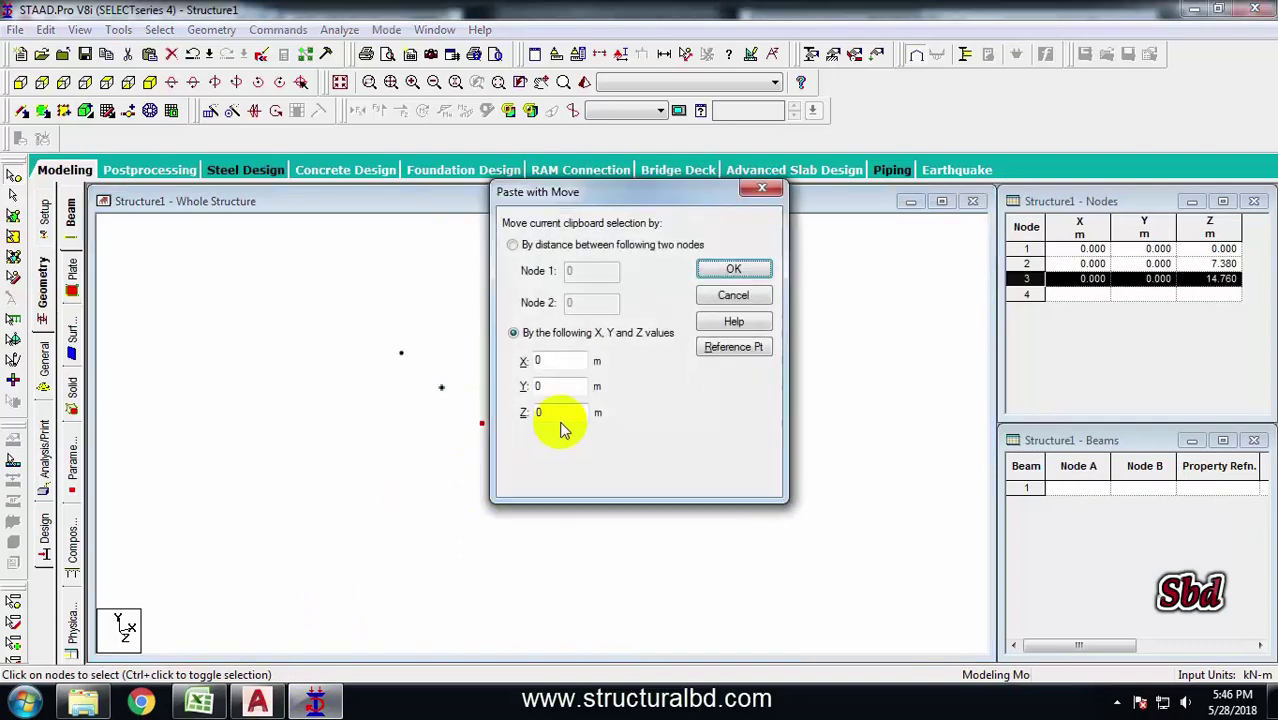
pyautogui.doubleClick(545, 412)
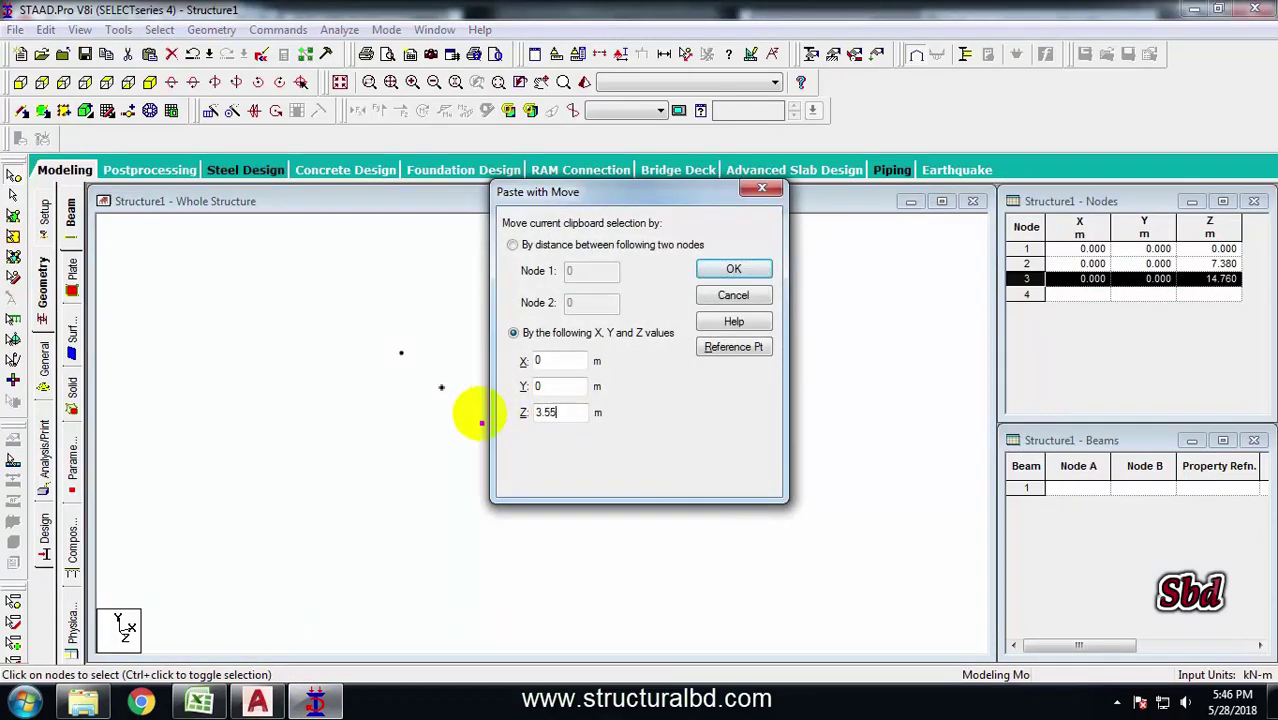
pyautogui.write('3.55')
pyautogui.click(733, 268)
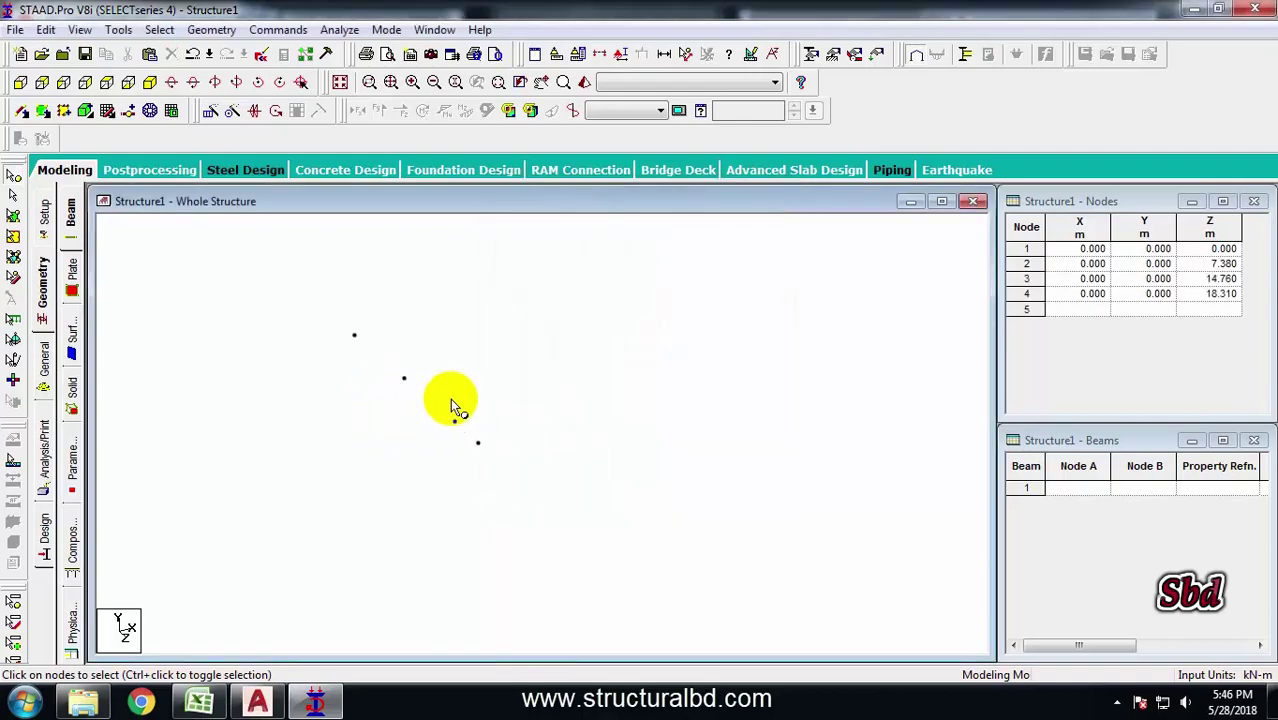
pyautogui.click(314, 703)
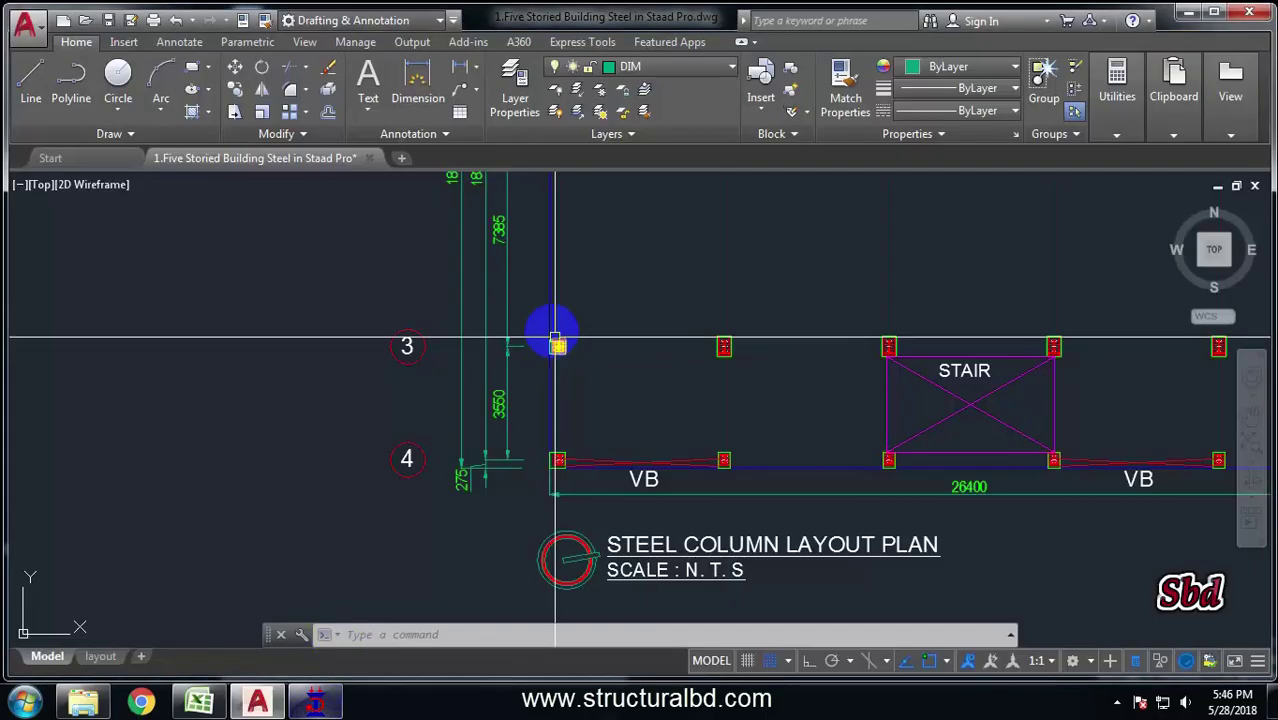
pyautogui.scroll(-5, 510, 345)
pyautogui.moveTo(525, 285); pyautogui.dragTo(514, 322, button='middle')
pyautogui.scroll(-1, 524, 337)
pyautogui.scroll(4, 520, 305)
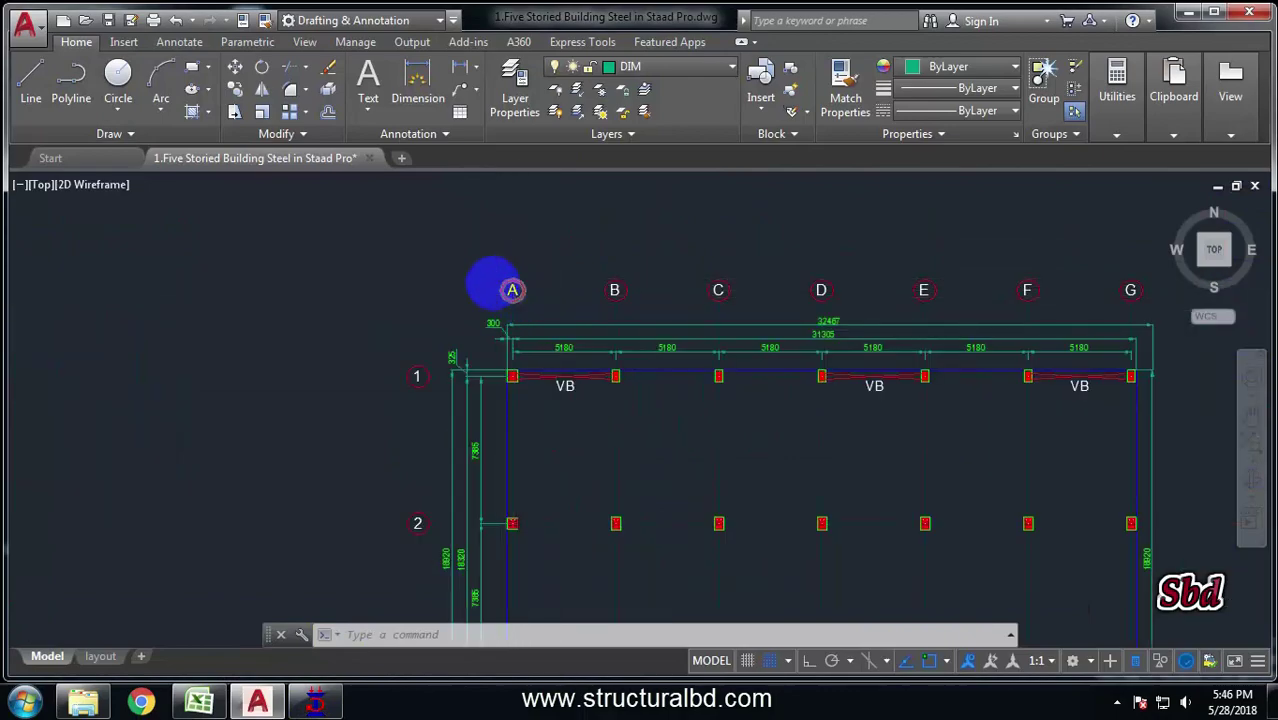
pyautogui.scroll(-4, 512, 290)
pyautogui.click(314, 703)
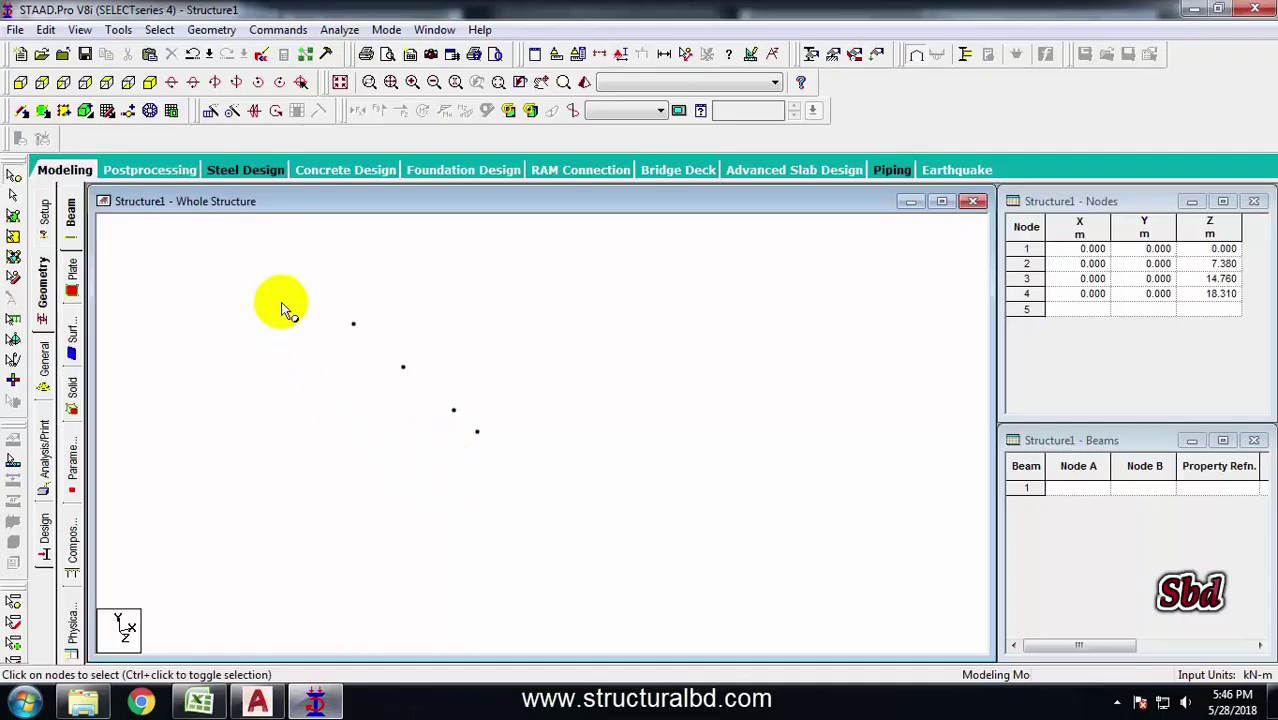
# Window-select the four nodes and connect them with beams along the Z axis
pyautogui.moveTo(259, 271); pyautogui.dragTo(540, 486)
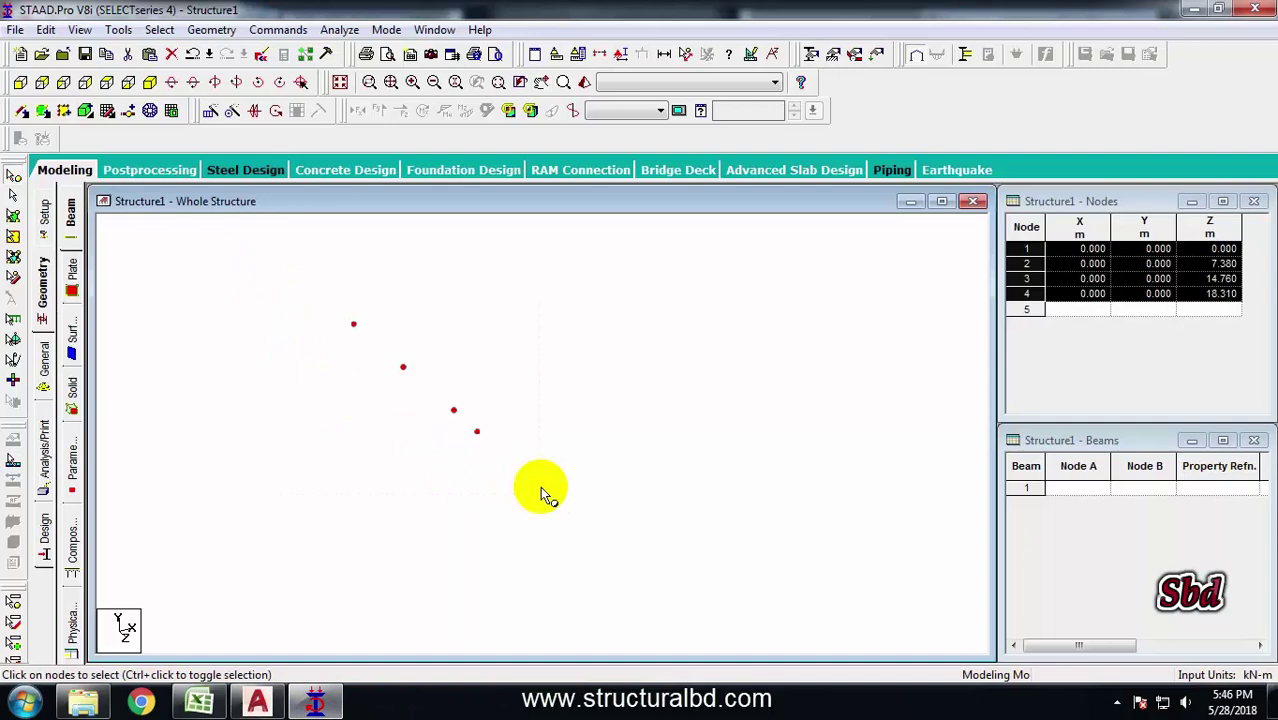
pyautogui.click(211, 29)
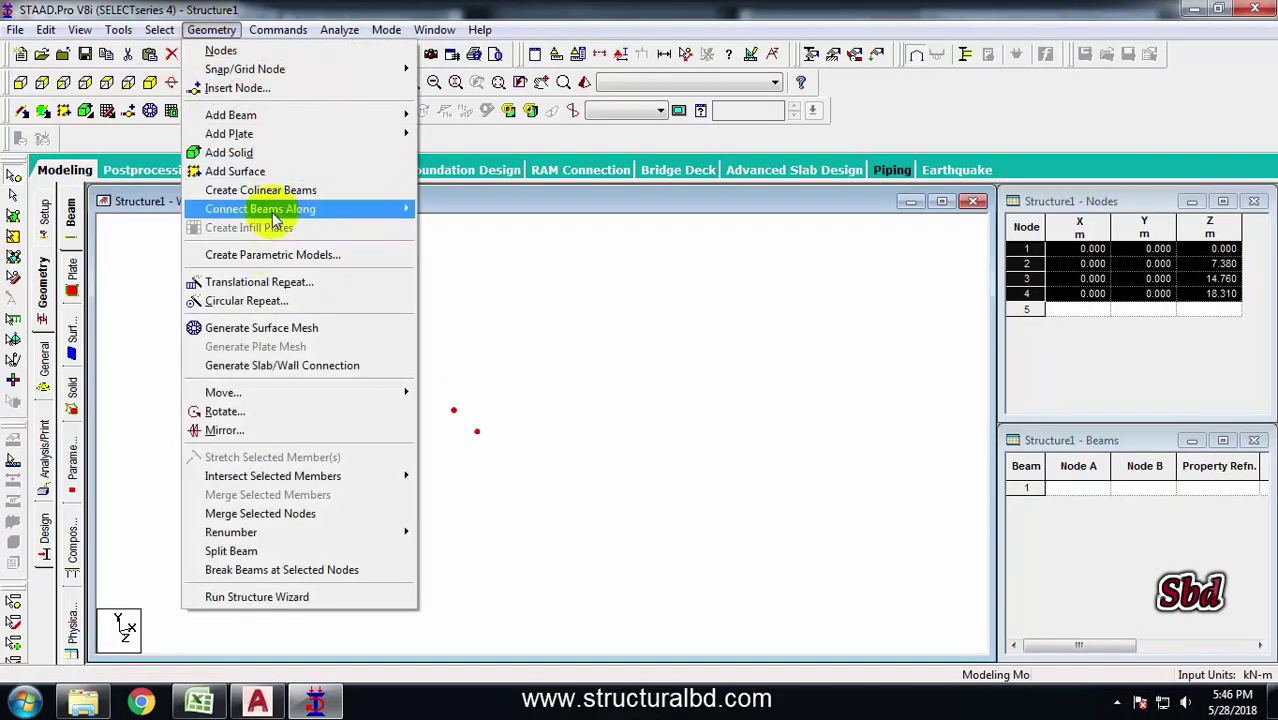
pyautogui.moveTo(277, 218)
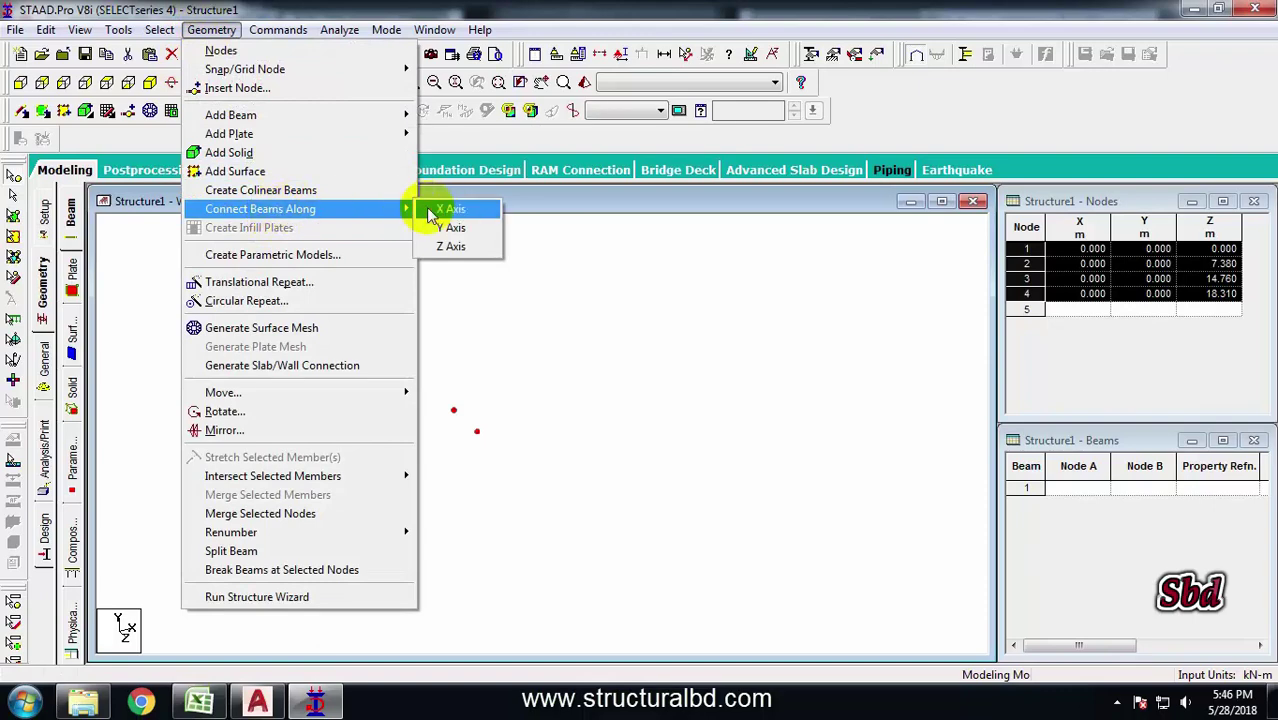
pyautogui.click(451, 248)
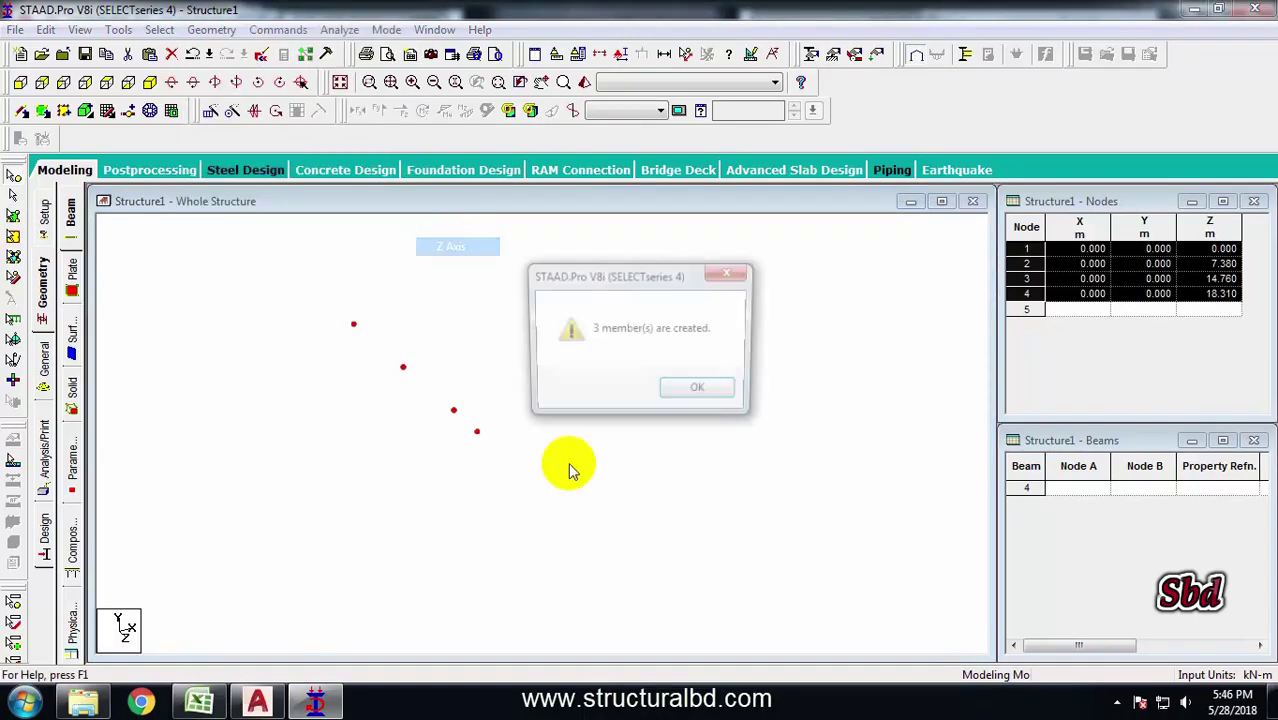
pyautogui.click(700, 393)
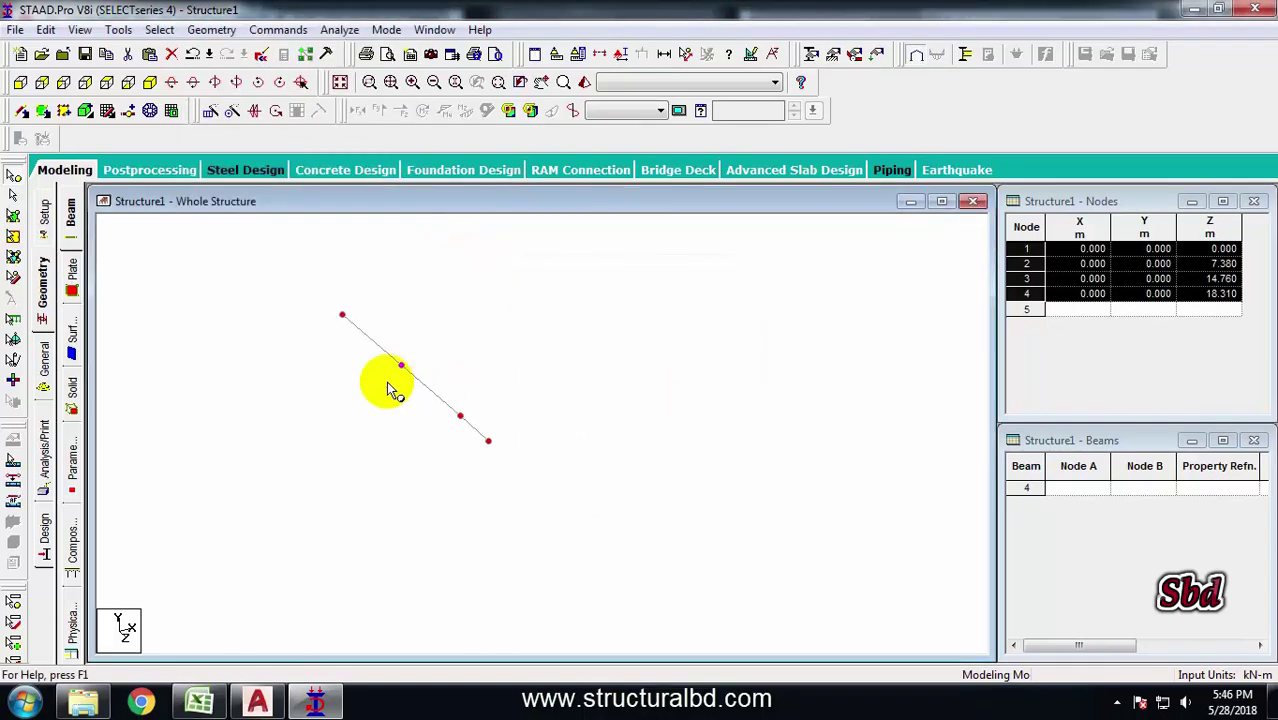
# Switch to the Beams cursor and click through the three new Z-axis beams to check them
pyautogui.click(422, 385)
pyautogui.click(13, 198)
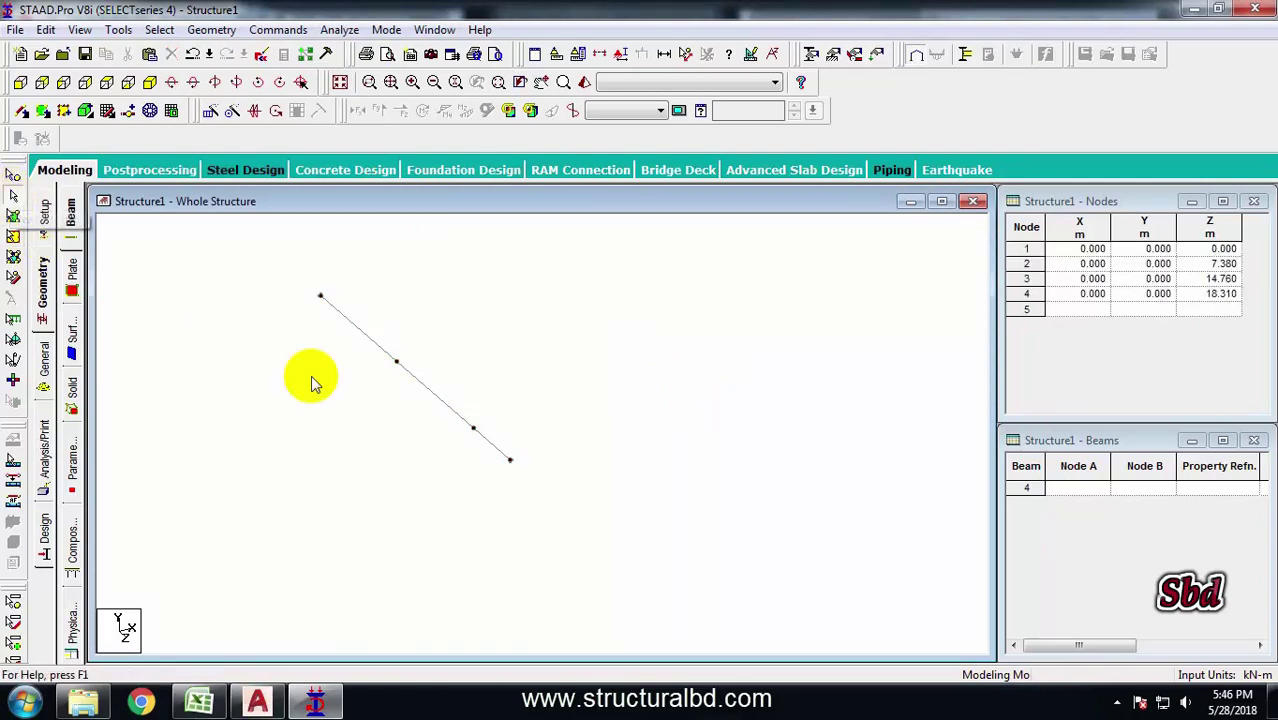
pyautogui.click(362, 333)
pyautogui.click(432, 396)
pyautogui.click(495, 446)
pyautogui.click(542, 386)
pyautogui.click(424, 398)
pyautogui.click(356, 330)
pyautogui.click(504, 335)
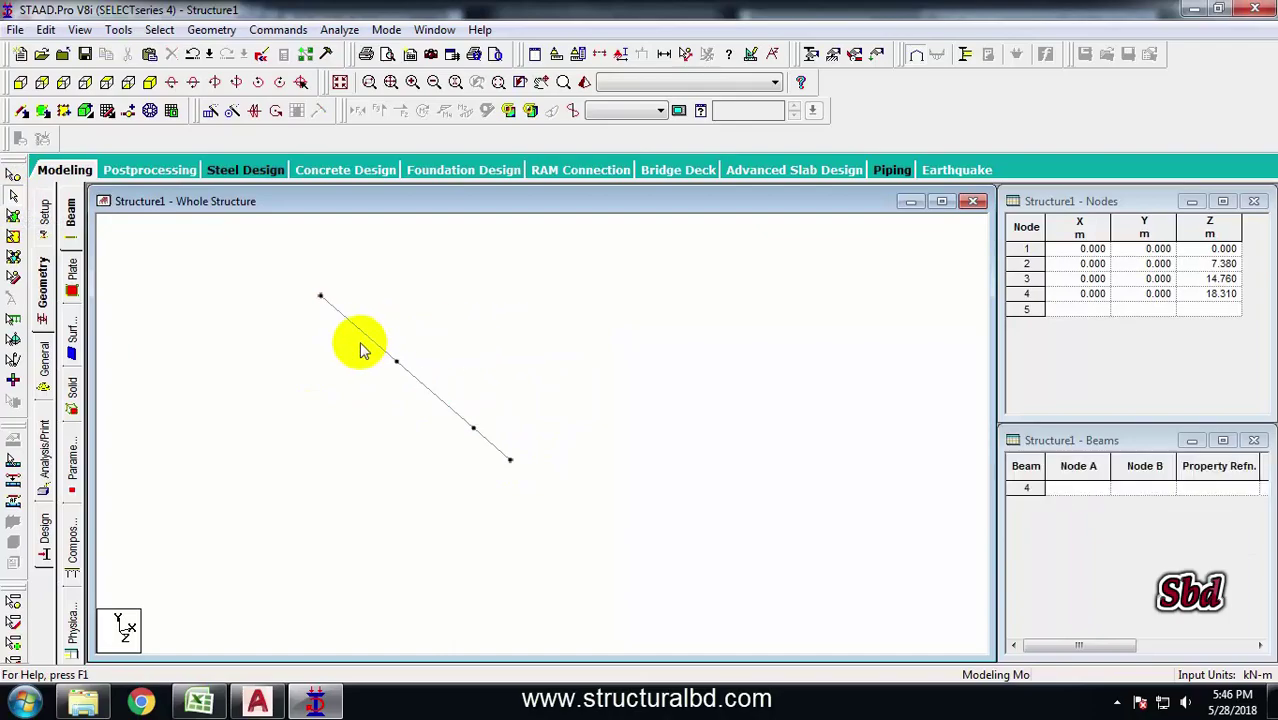
# Translationally repeat the beam line 6 linked steps along X at 5.18 m spacing
pyautogui.scroll(-2, 354, 345)
pyautogui.click(284, 702)
pyautogui.scroll(-3, 542, 365)
pyautogui.scroll(4, 511, 345)
pyautogui.scroll(-2, 490, 355)
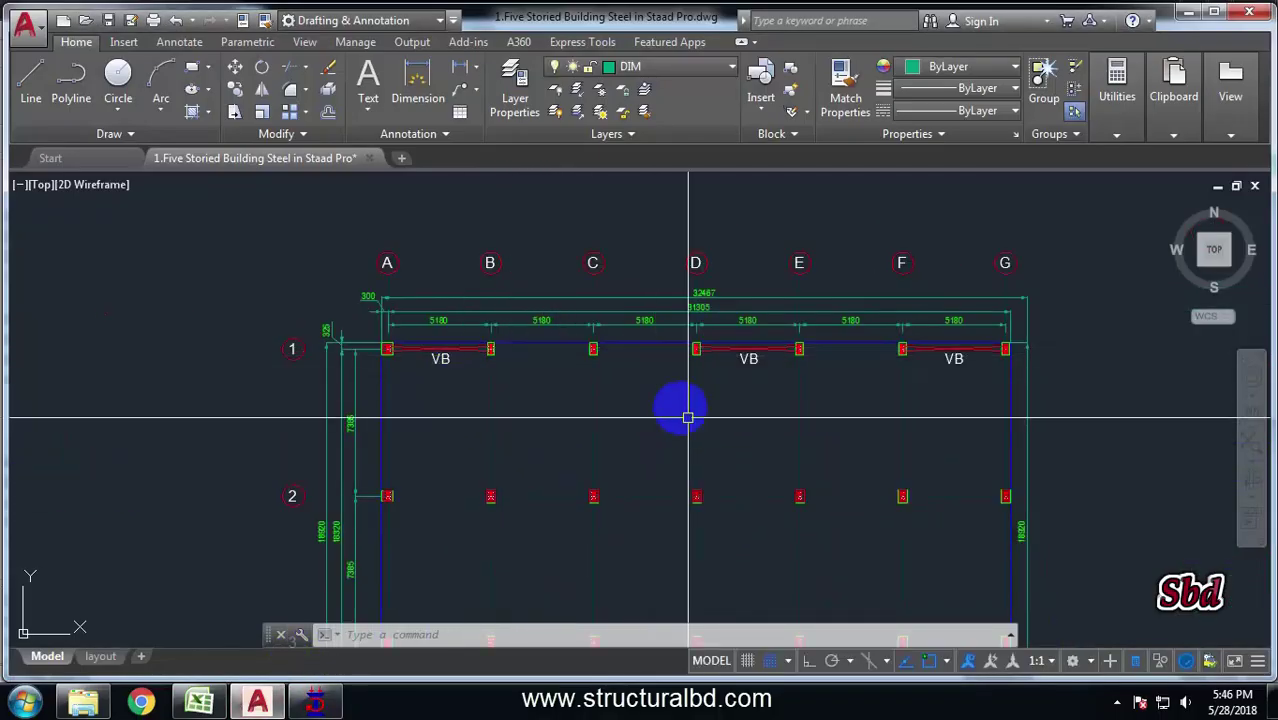
pyautogui.scroll(4, 465, 330)
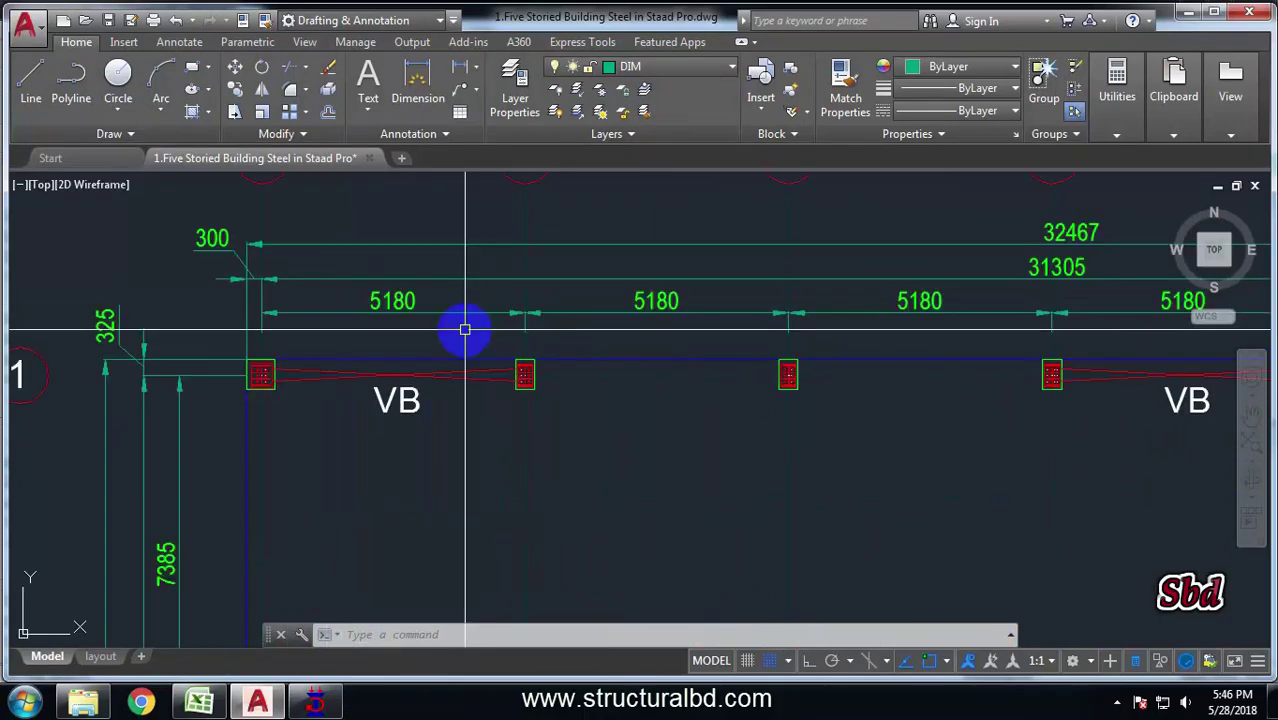
pyautogui.scroll(-4, 357, 260)
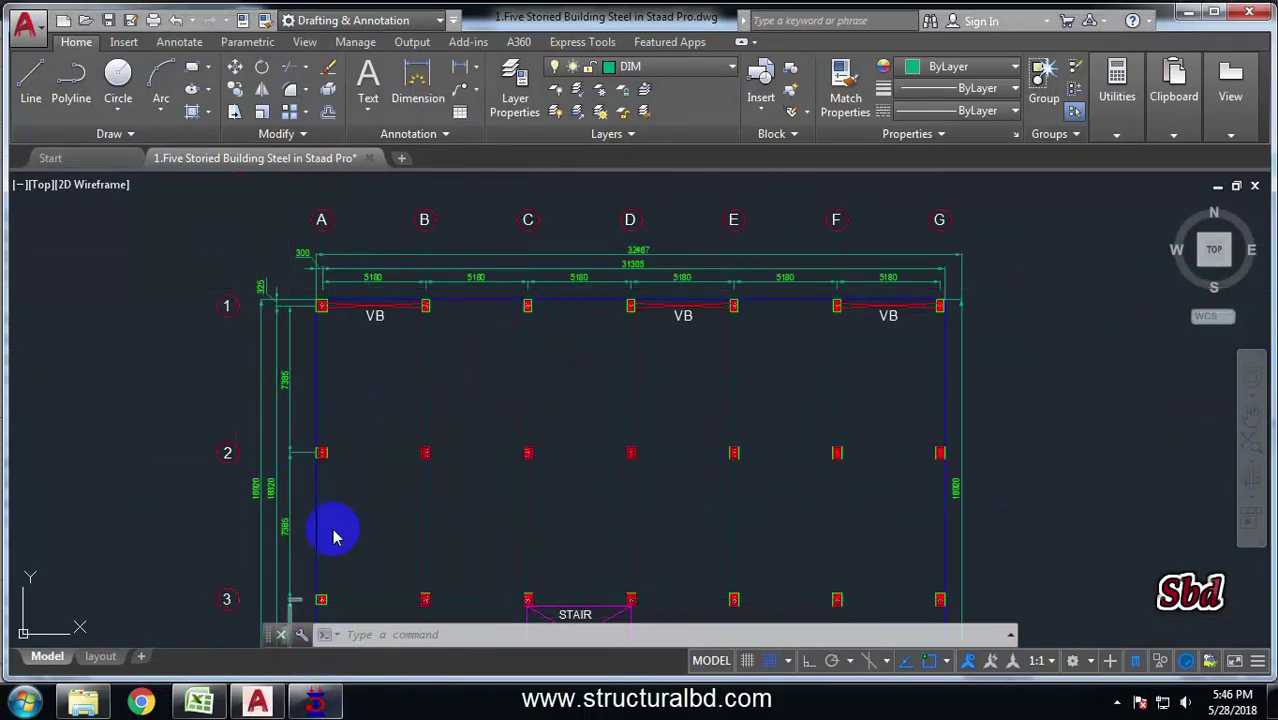
pyautogui.click(315, 700)
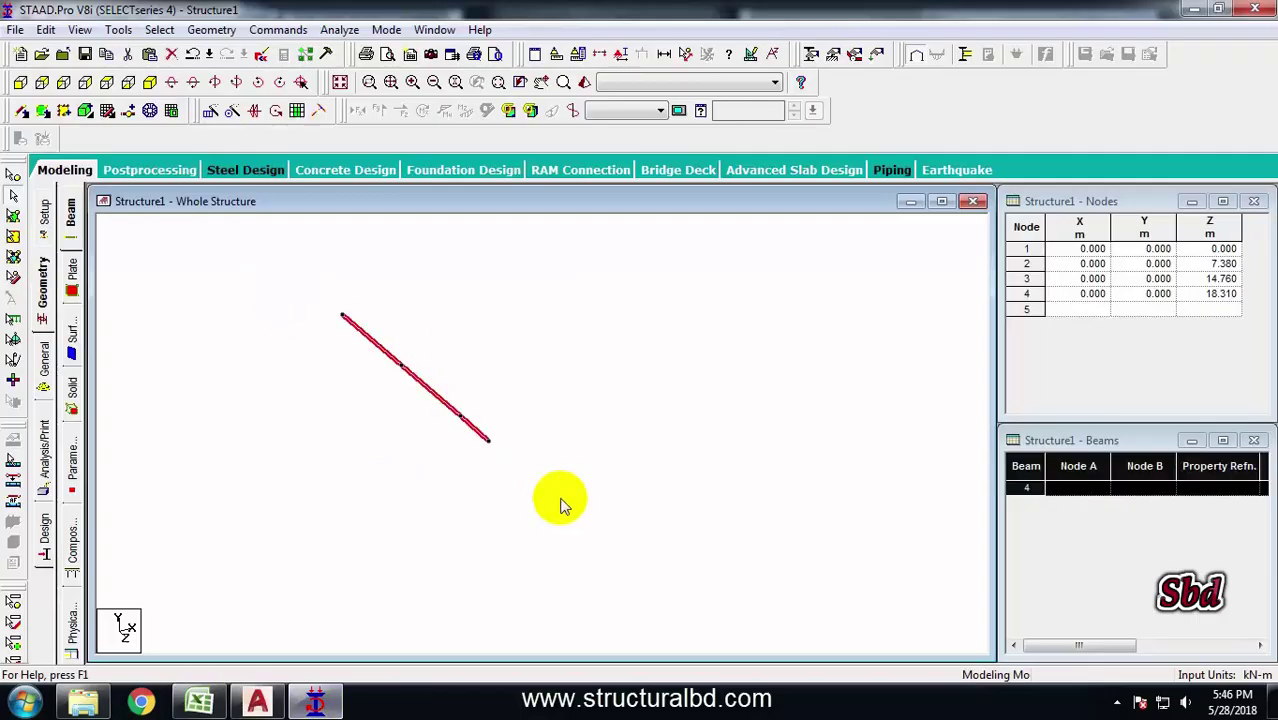
pyautogui.click(208, 110)
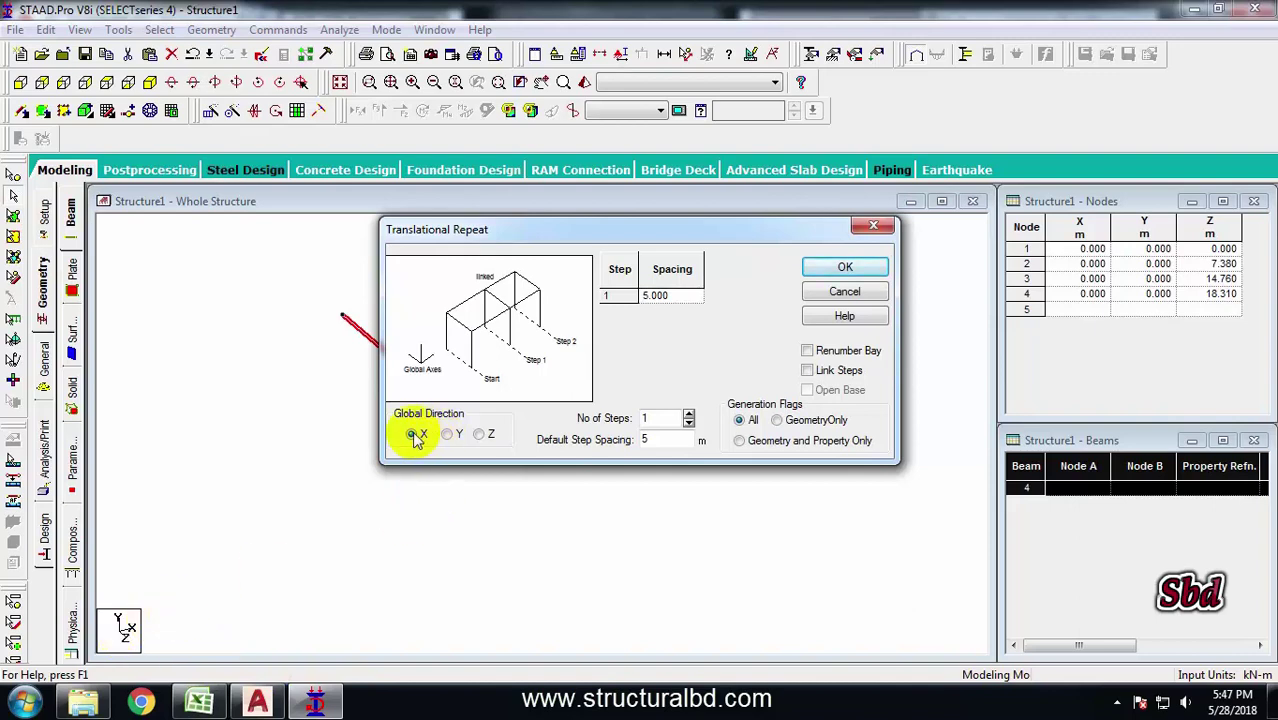
pyautogui.click(257, 701)
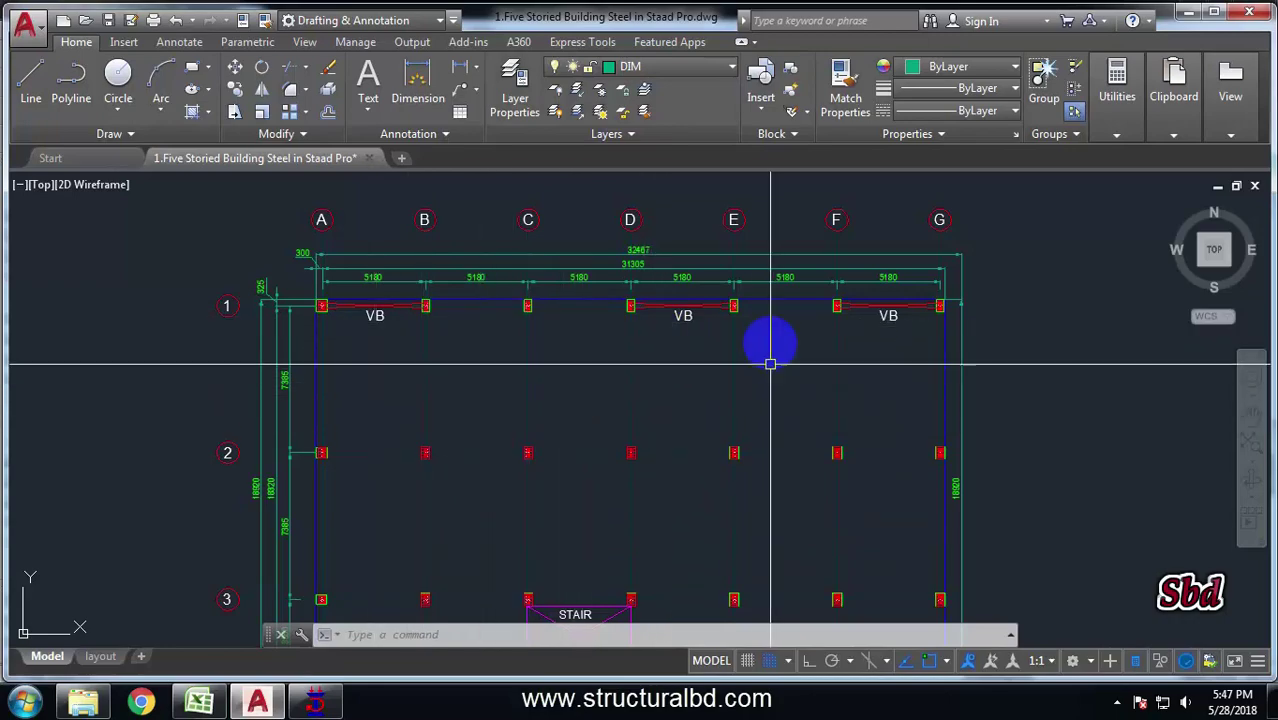
pyautogui.click(315, 701)
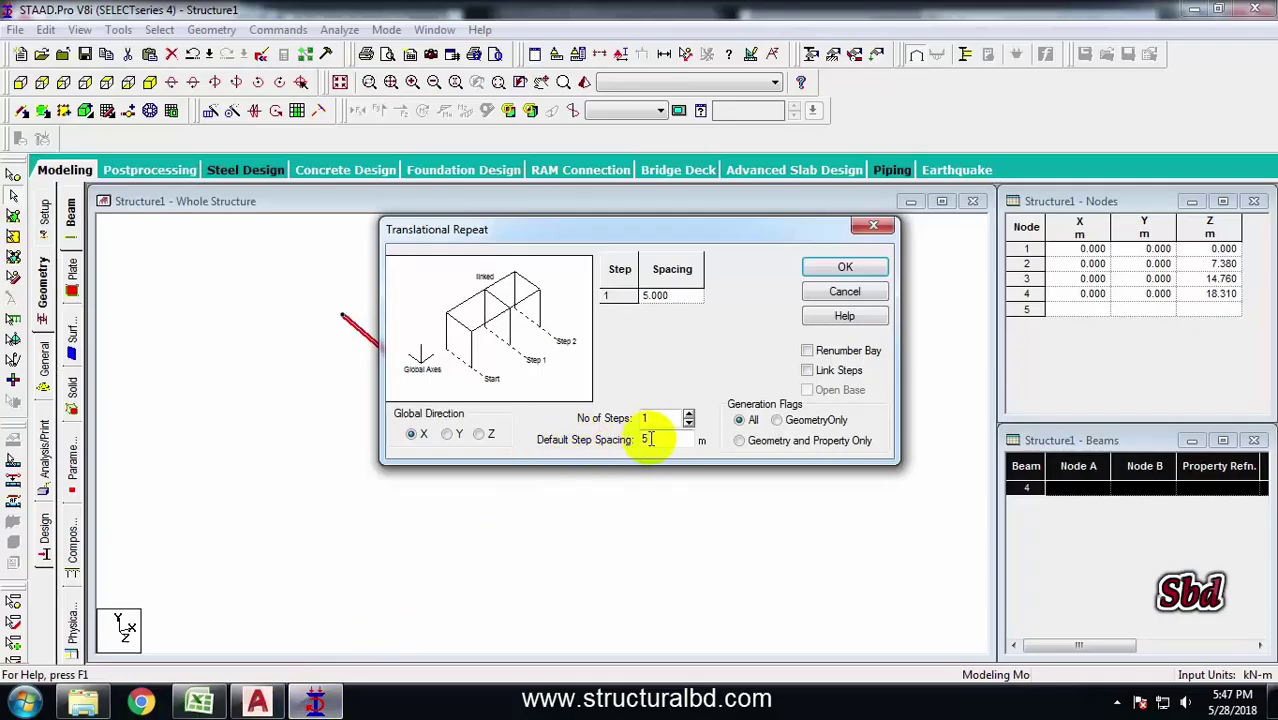
pyautogui.write('6')
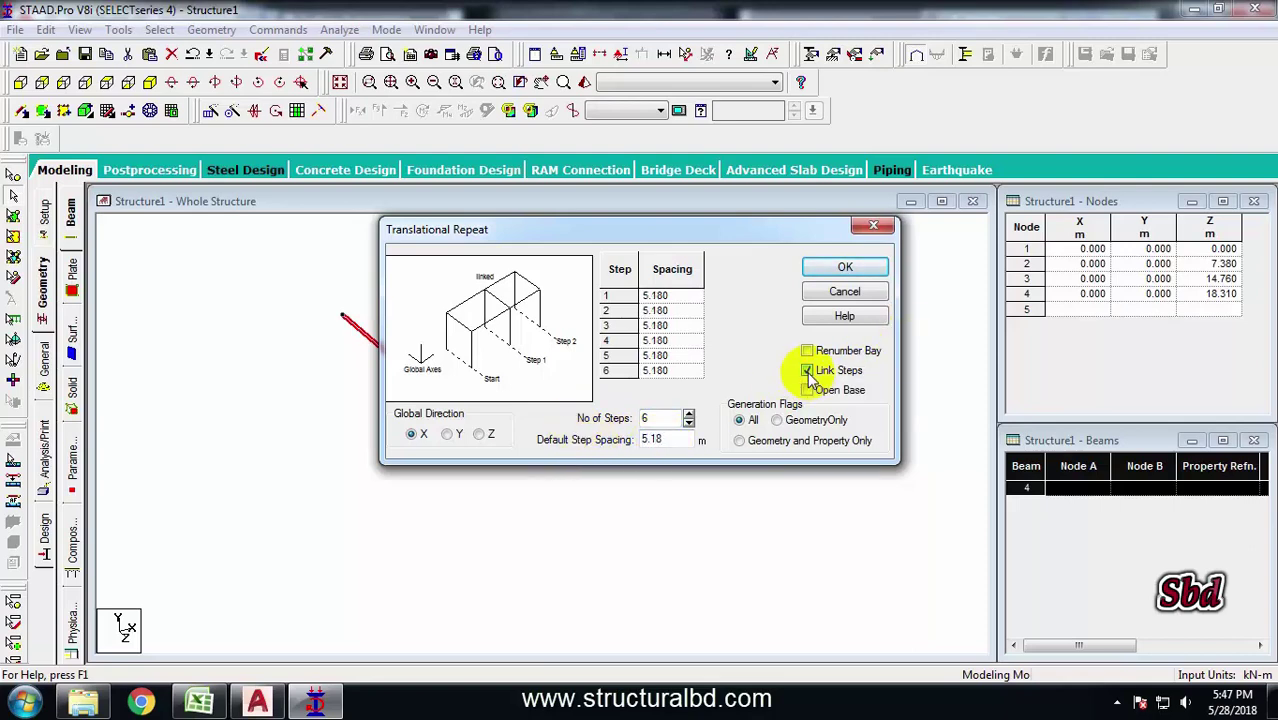
pyautogui.click(843, 267)
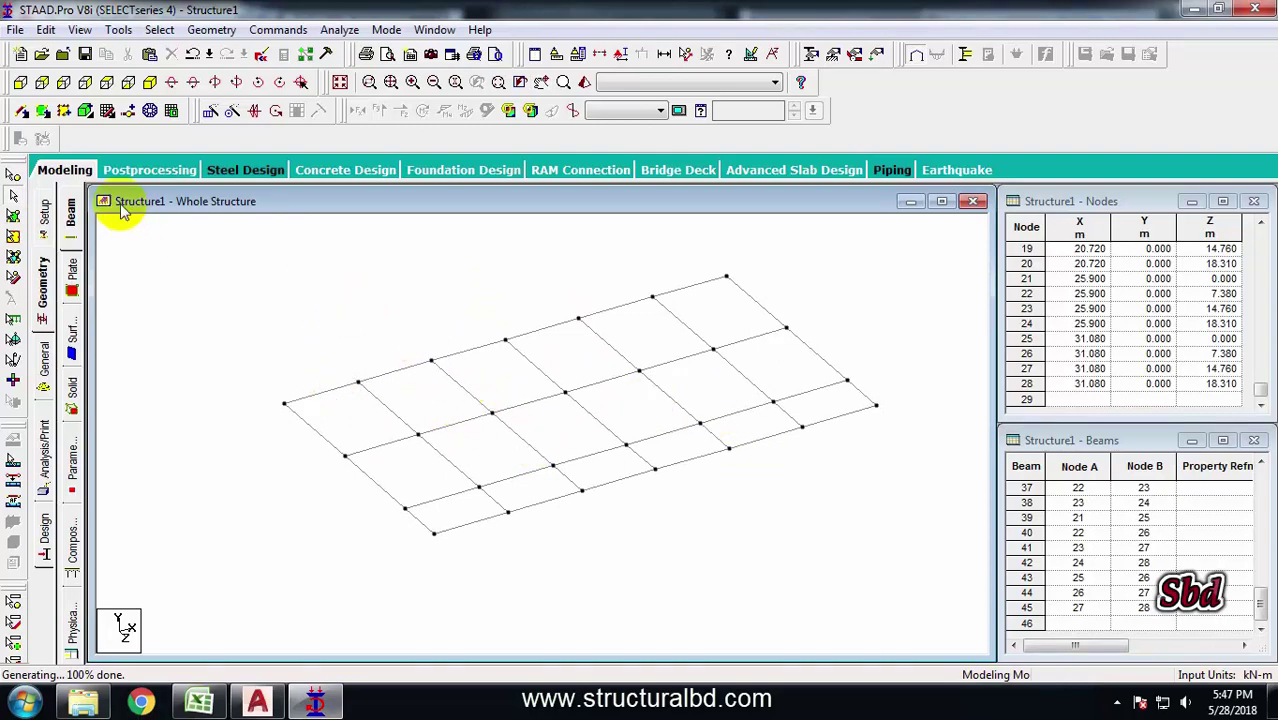
# Select every floor-grid beam and view the structure from the front (+Z)
pyautogui.click(358, 378)
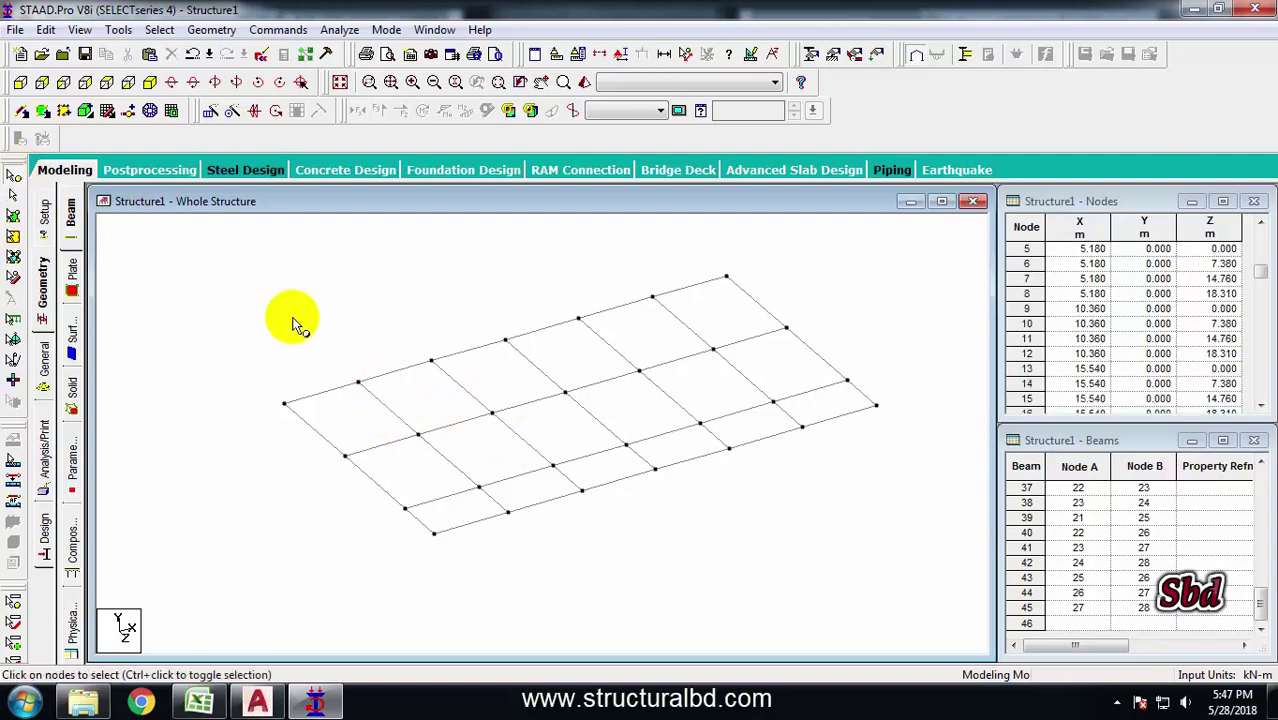
pyautogui.click(14, 200)
pyautogui.moveTo(274, 266); pyautogui.dragTo(887, 580)
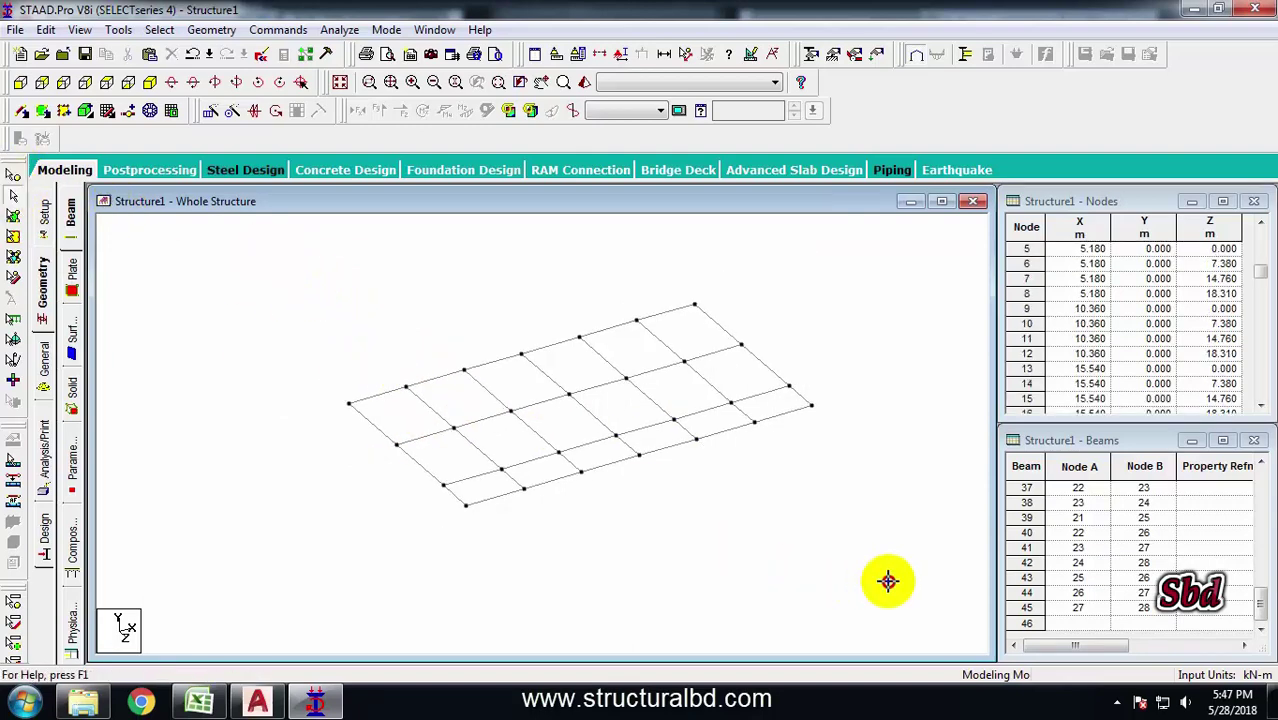
pyautogui.click(20, 83)
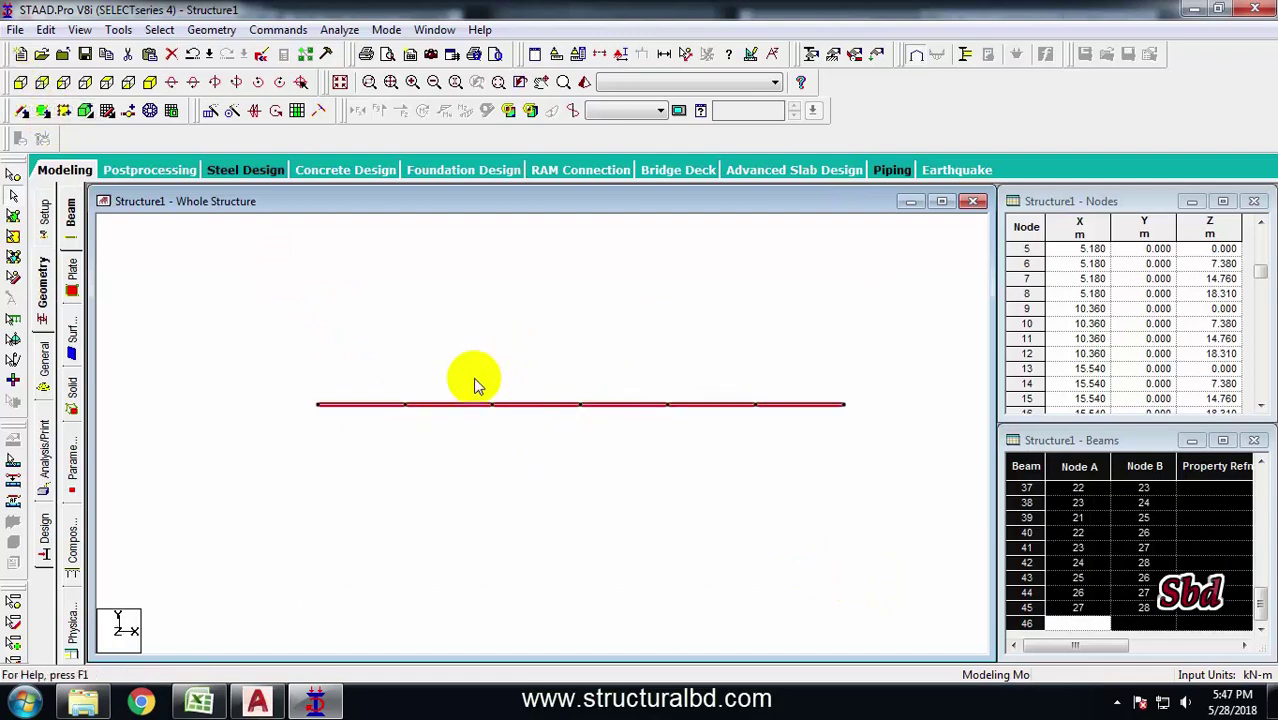
# Repeat the grid 1 linked step of 3.3 m in Y, then delete the 45 ground beams
pyautogui.click(210, 113)
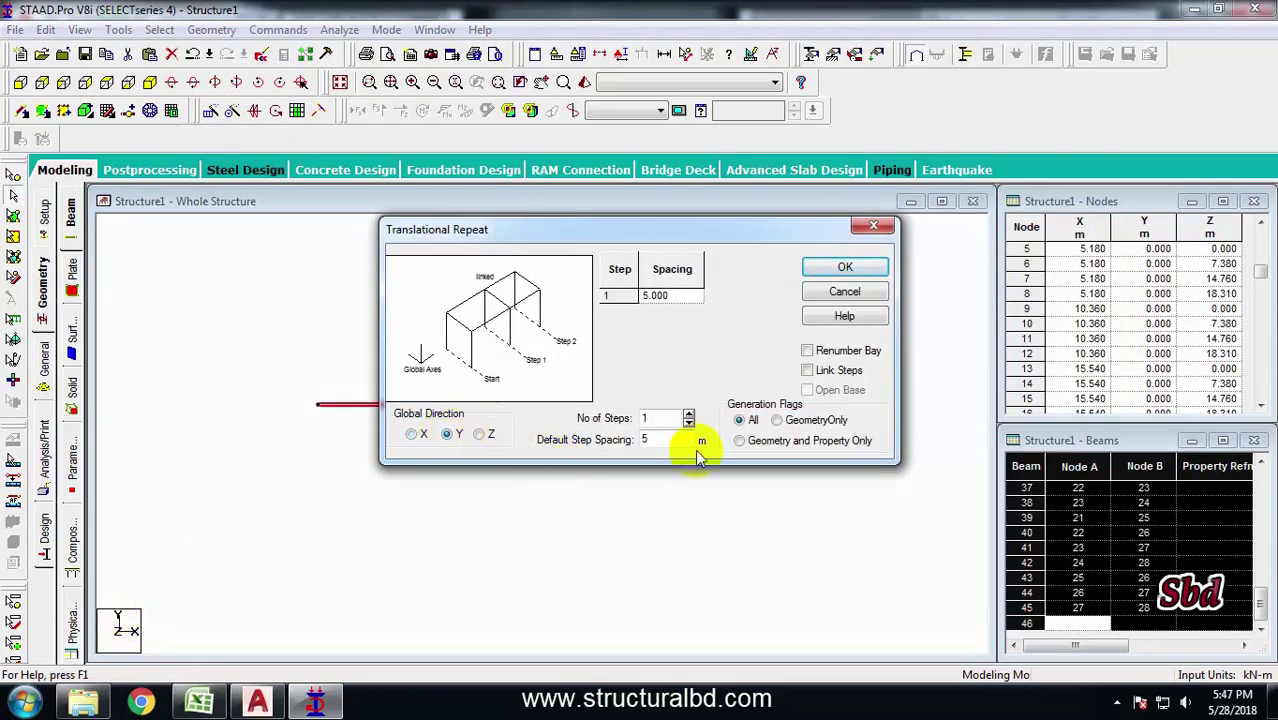
pyautogui.click(257, 700)
pyautogui.scroll(-3, 599, 414)
pyautogui.scroll(8, 739, 380)
pyautogui.scroll(-3, 562, 382)
pyautogui.scroll(6, 705, 385)
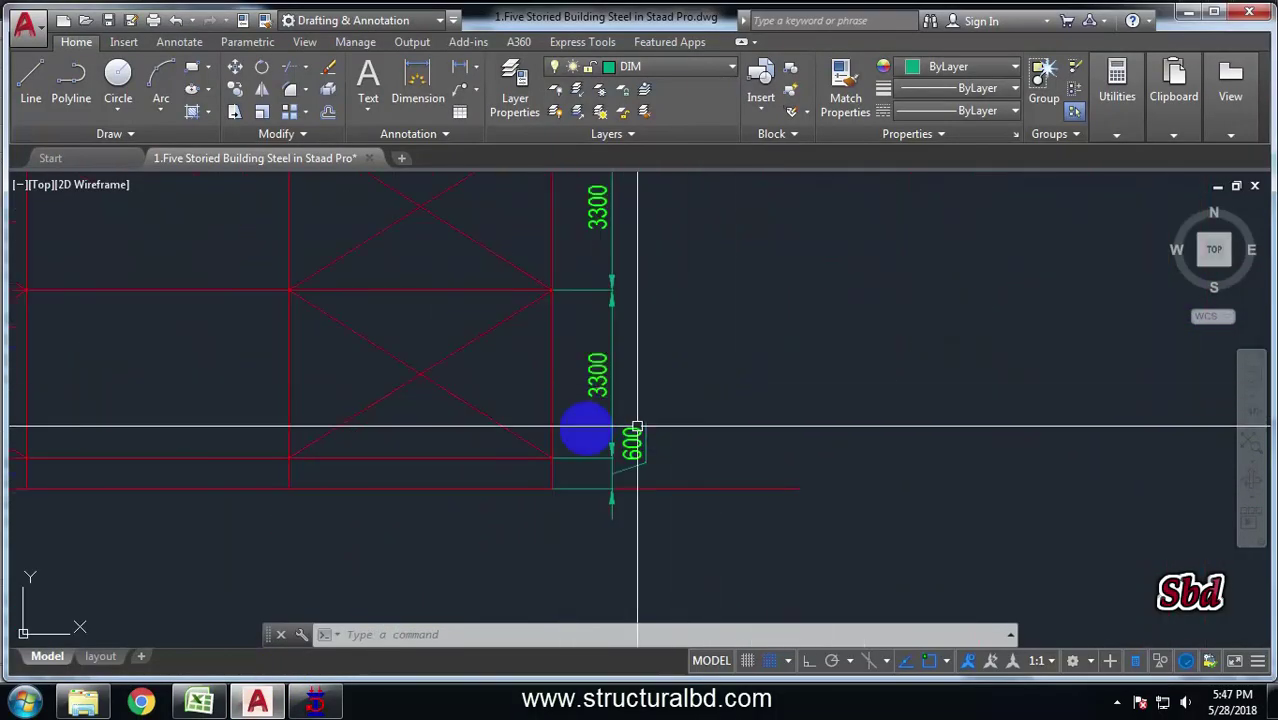
pyautogui.scroll(-5, 790, 350)
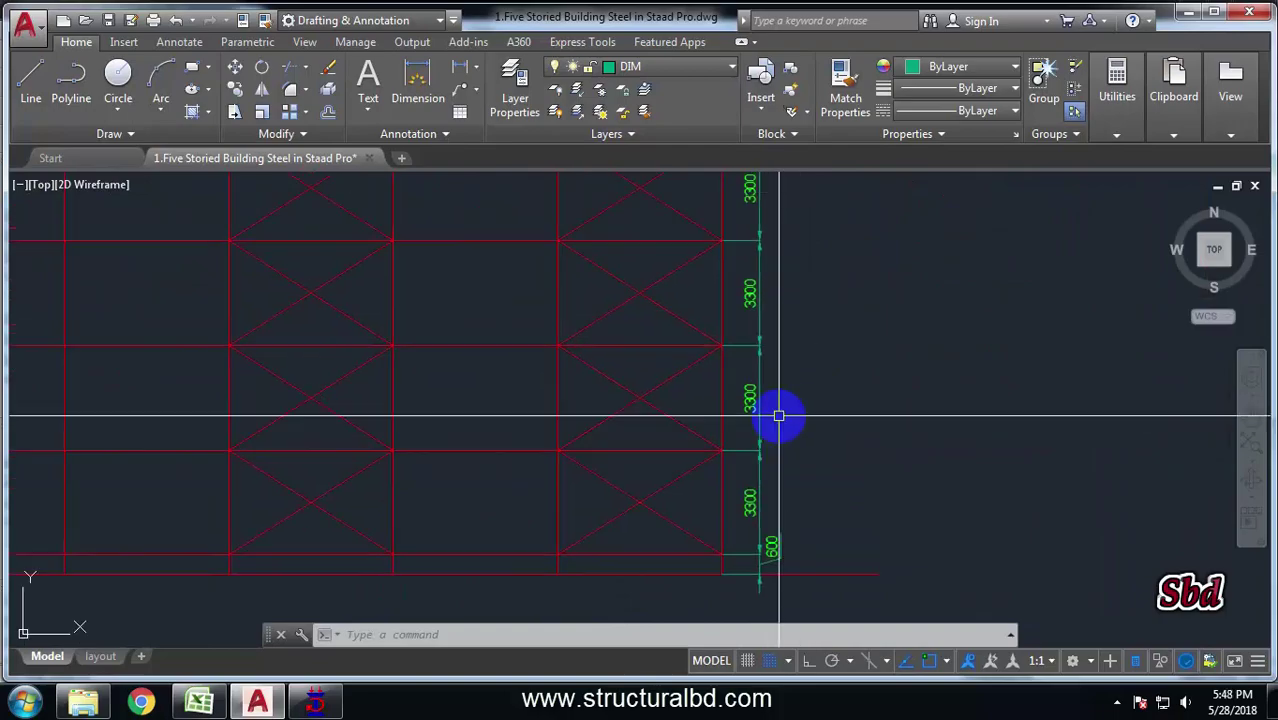
pyautogui.click(315, 700)
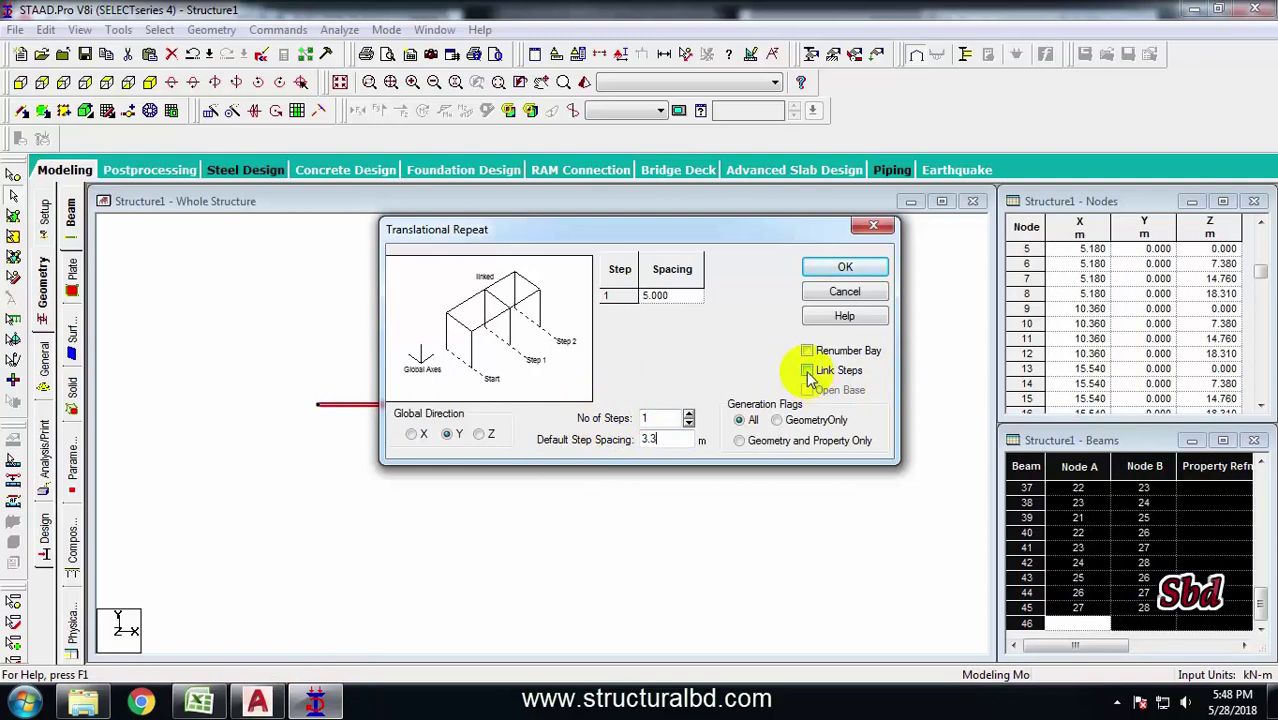
pyautogui.click(846, 268)
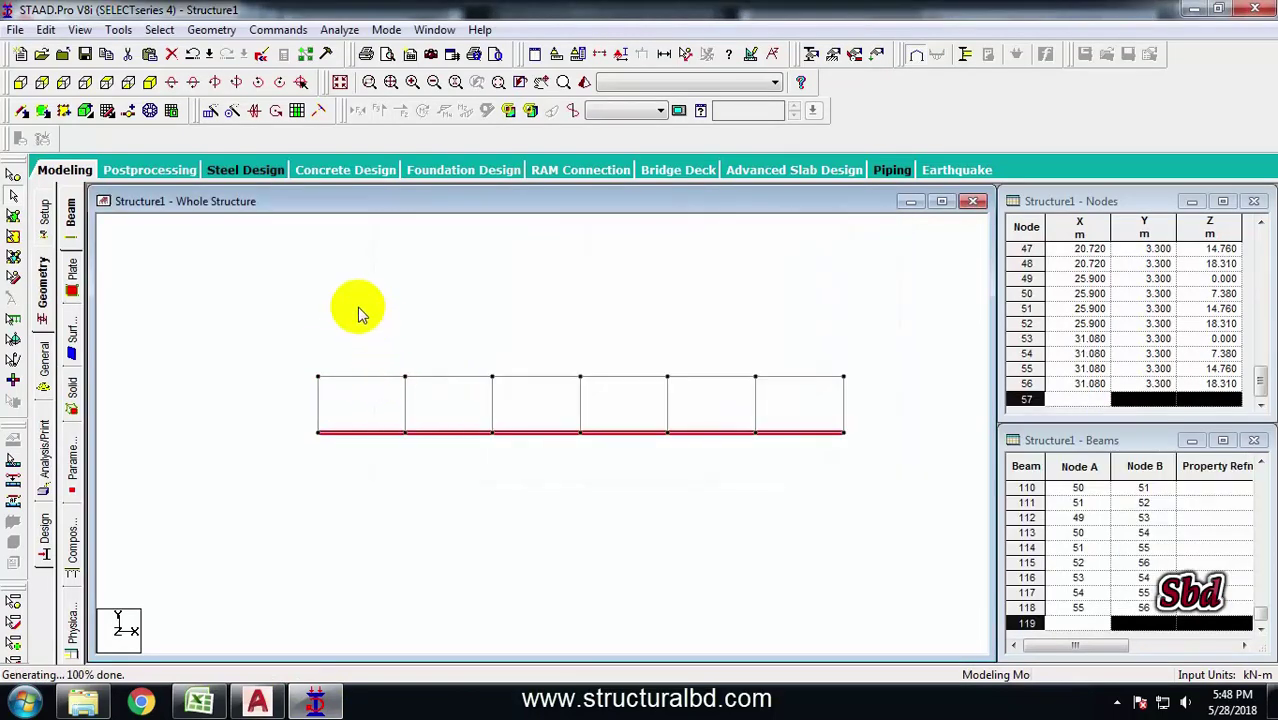
pyautogui.press('Delete')
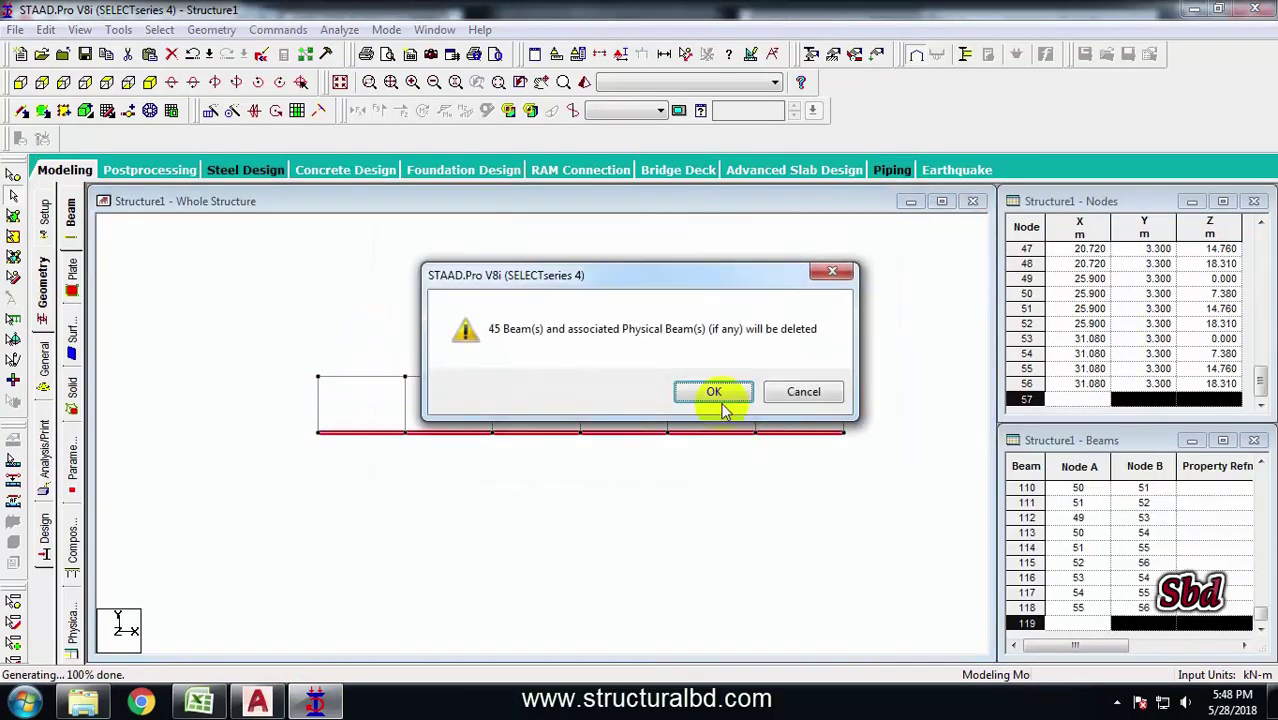
pyautogui.click(714, 393)
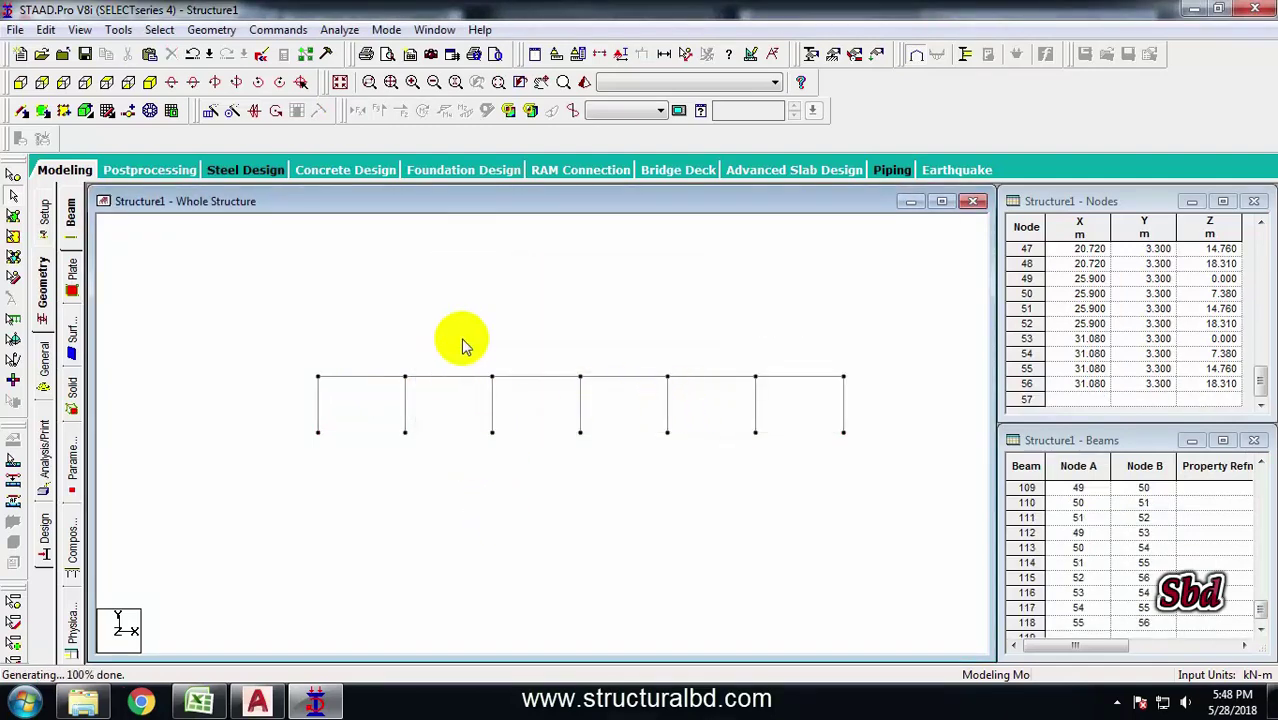
# Show the whole structure in 3-D and compare it with the AutoCAD beam layout
pyautogui.click(340, 83)
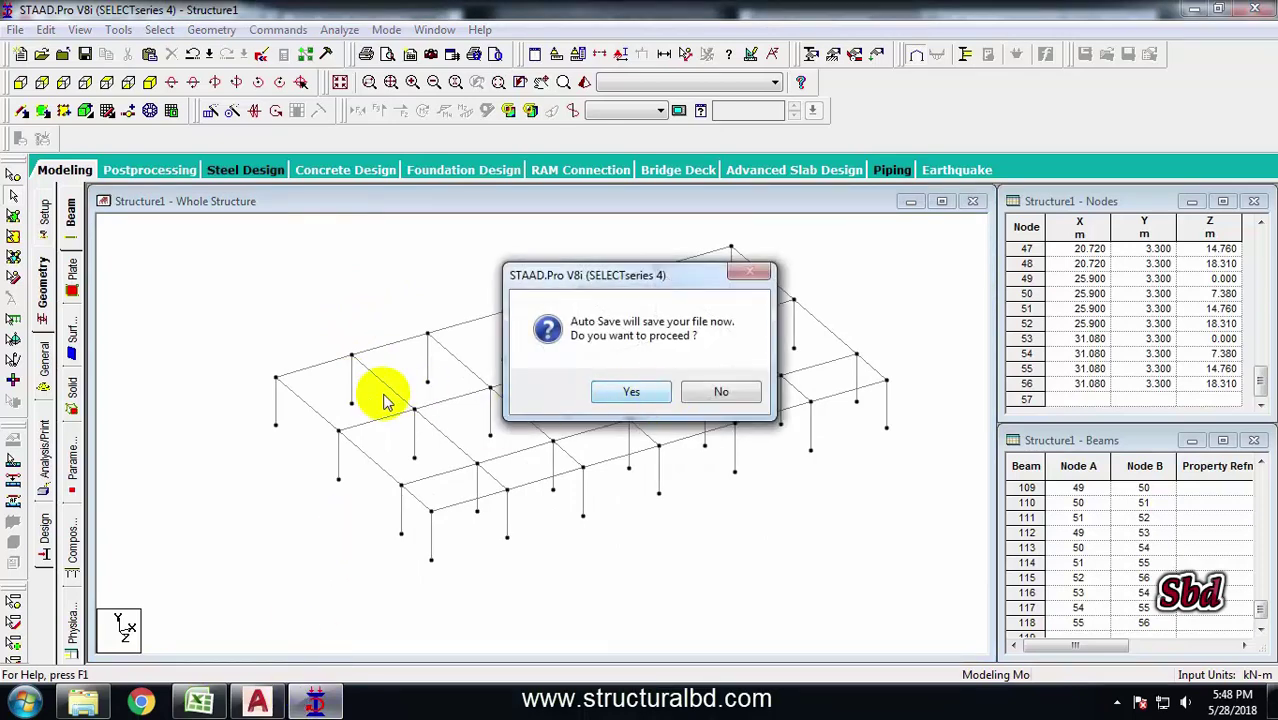
pyautogui.click(272, 705)
pyautogui.scroll(-3, 590, 350)
pyautogui.scroll(3, 580, 340)
pyautogui.click(315, 700)
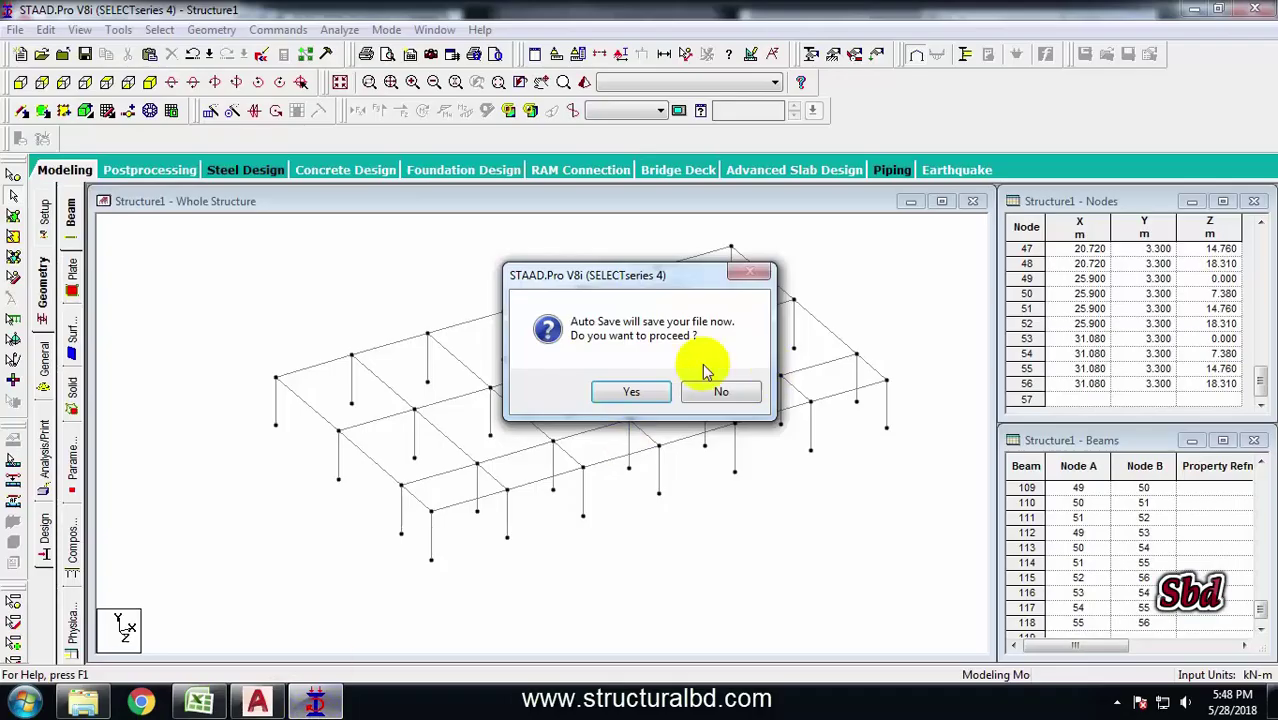
# Accept Auto Save and save as '1. Five std bldg' in Tutorial Record (F:) > Steel Building
pyautogui.click(632, 392)
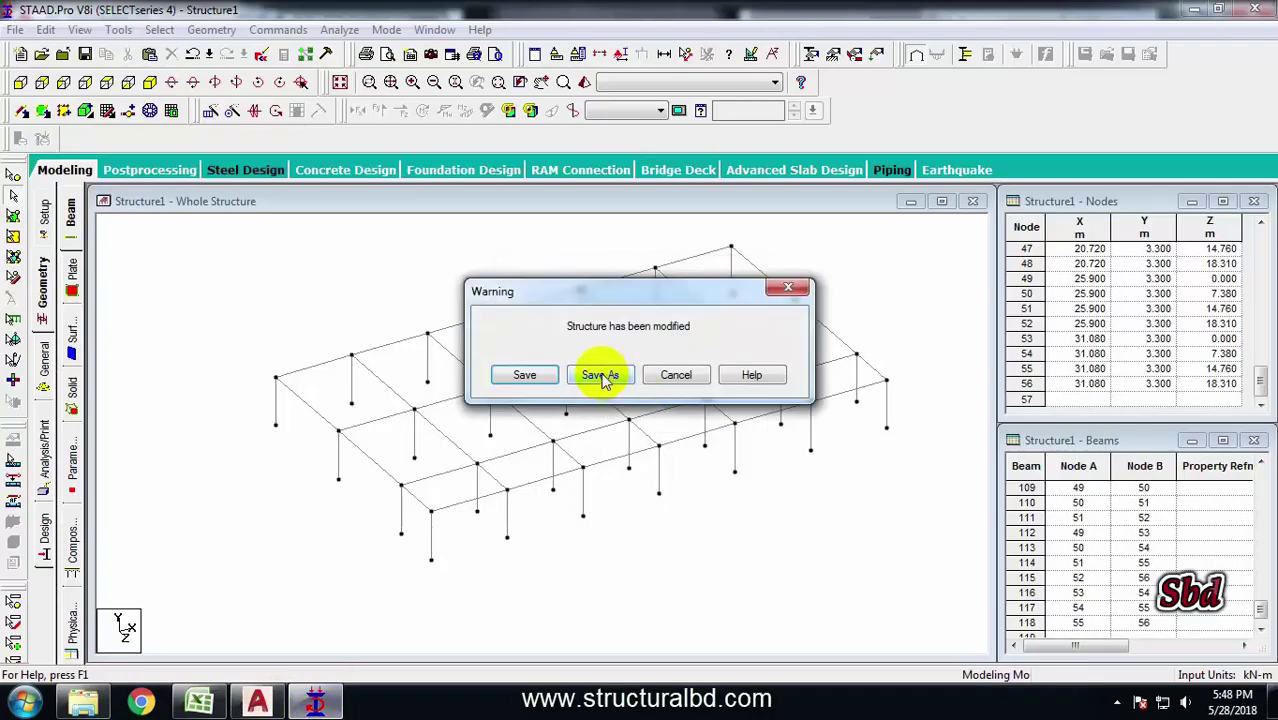
pyautogui.click(602, 376)
pyautogui.click(741, 180)
pyautogui.click(741, 180)
pyautogui.click(741, 180)
pyautogui.click(741, 180)
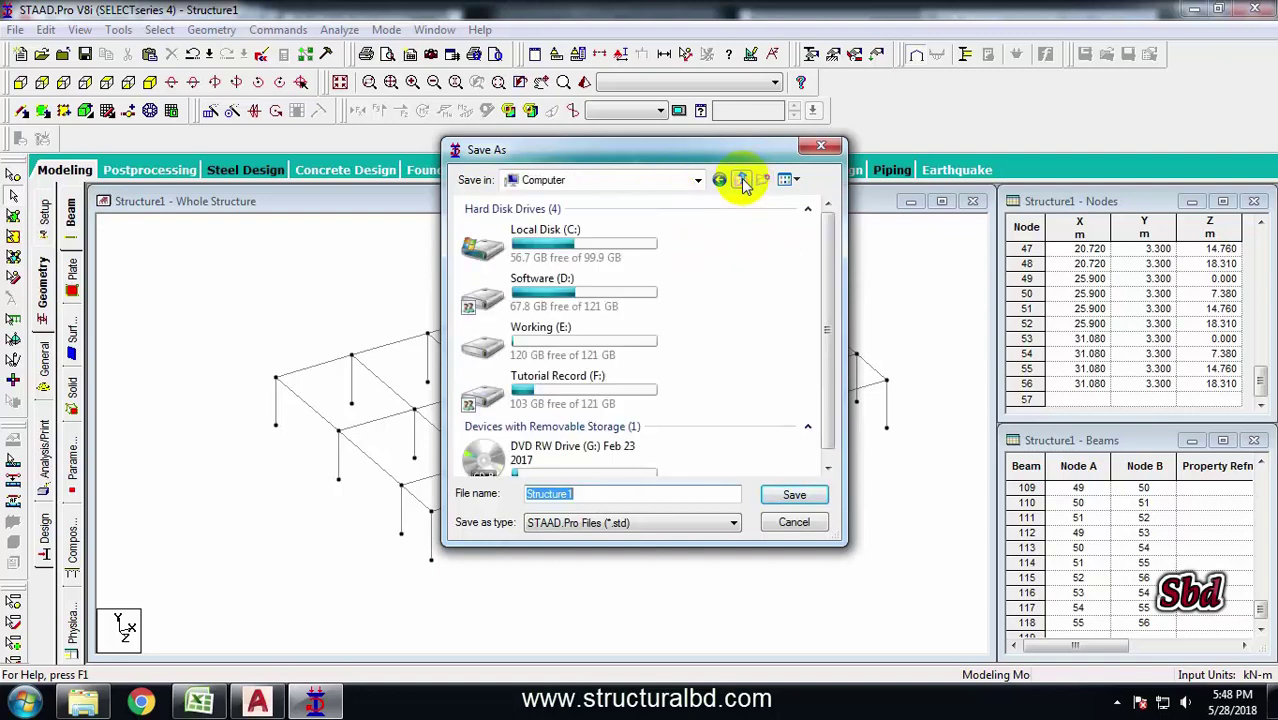
pyautogui.doubleClick(560, 376)
pyautogui.click(585, 492)
pyautogui.write('1. Five std bldg')
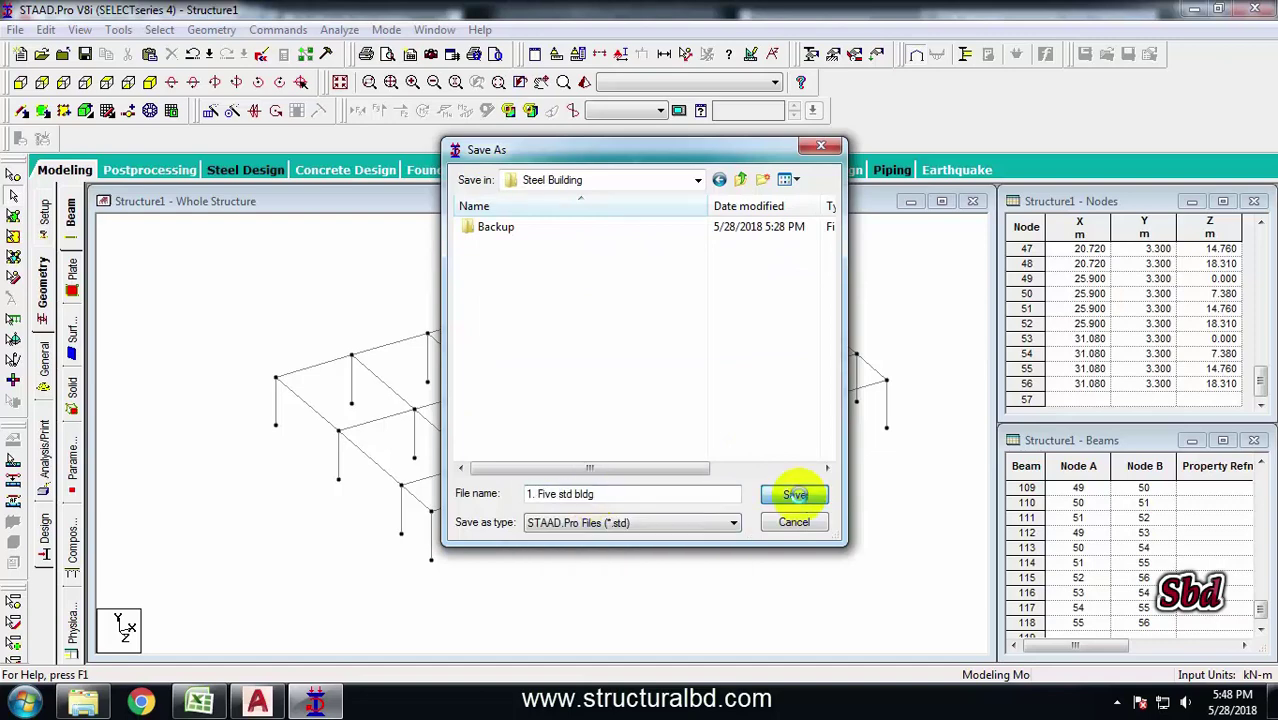
pyautogui.click(794, 494)
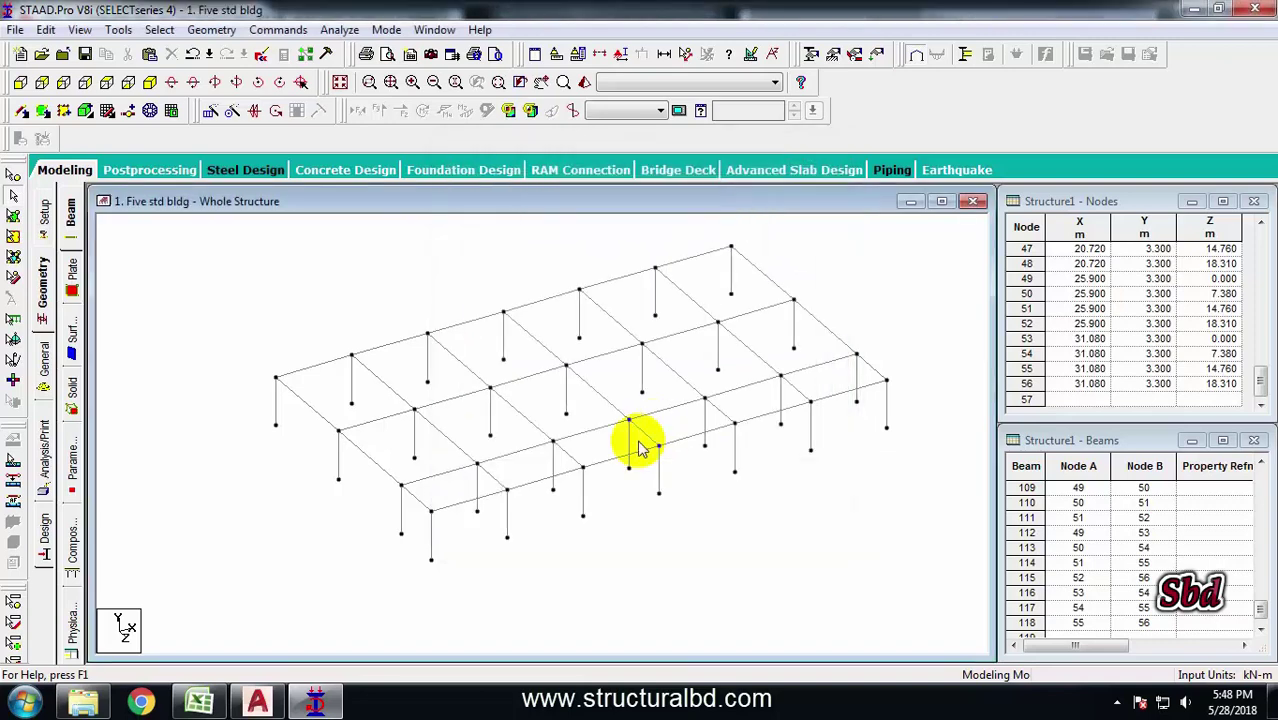
# In AutoCAD, window-select the SubBeam lines to read their length
pyautogui.click(257, 700)
pyautogui.scroll(-2, 560, 365)
pyautogui.scroll(6, 542, 354)
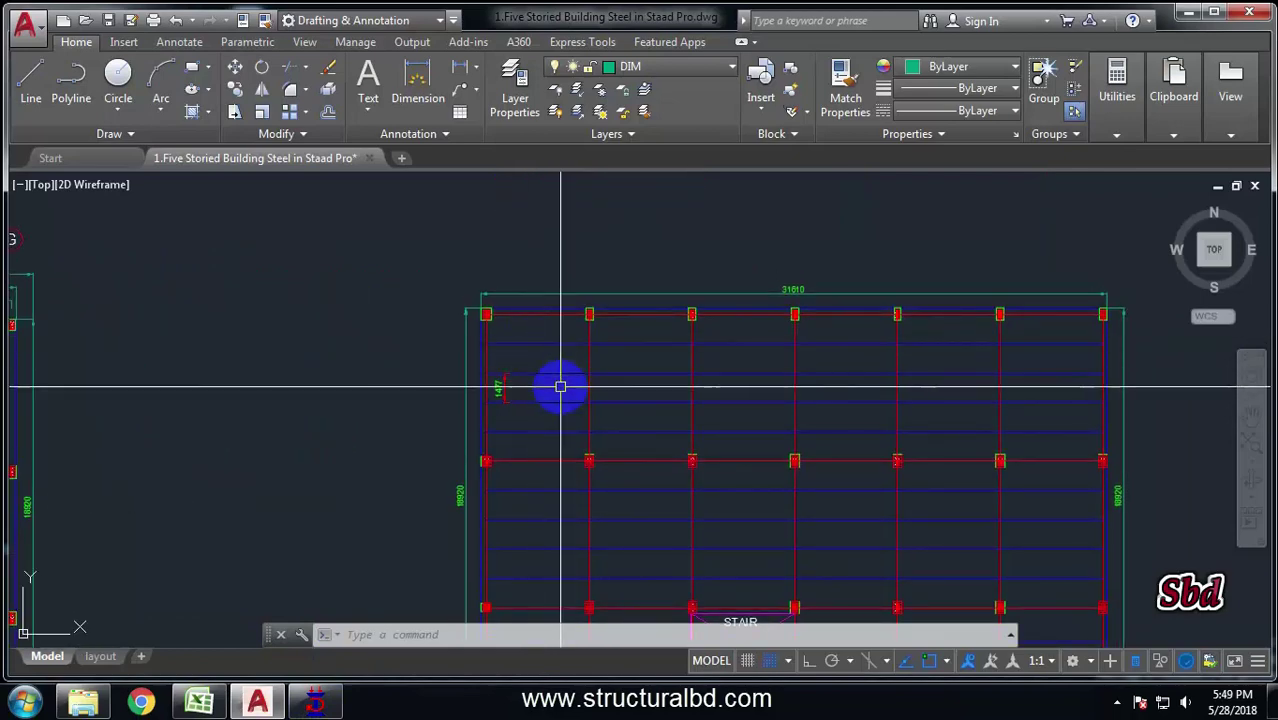
pyautogui.click(559, 379)
pyautogui.click(542, 334)
pyautogui.click(551, 442)
pyautogui.click(541, 360)
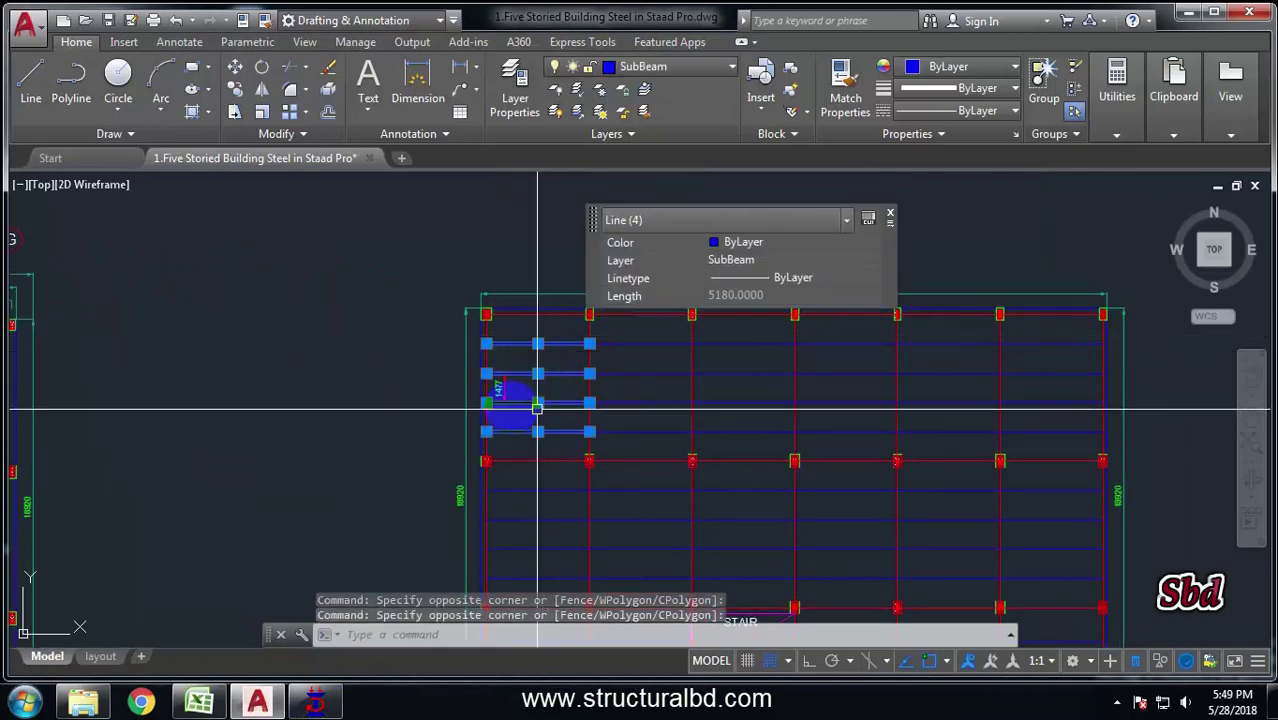
pyautogui.press('Escape')
# Return to the STAAD.Pro frame and select the first transverse floor beam
pyautogui.scroll(4, 508, 394)
pyautogui.scroll(-2, 508, 371)
pyautogui.scroll(2, 520, 378)
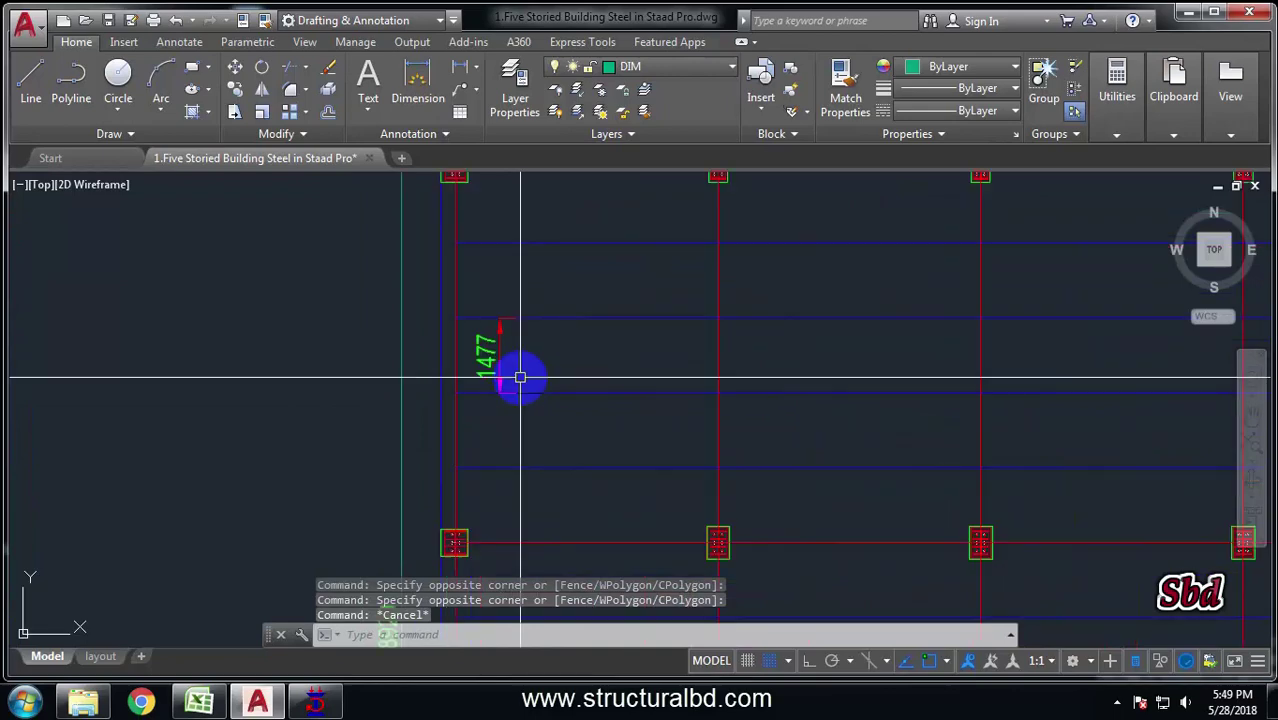
pyautogui.scroll(-4, 520, 378)
pyautogui.press('Escape')
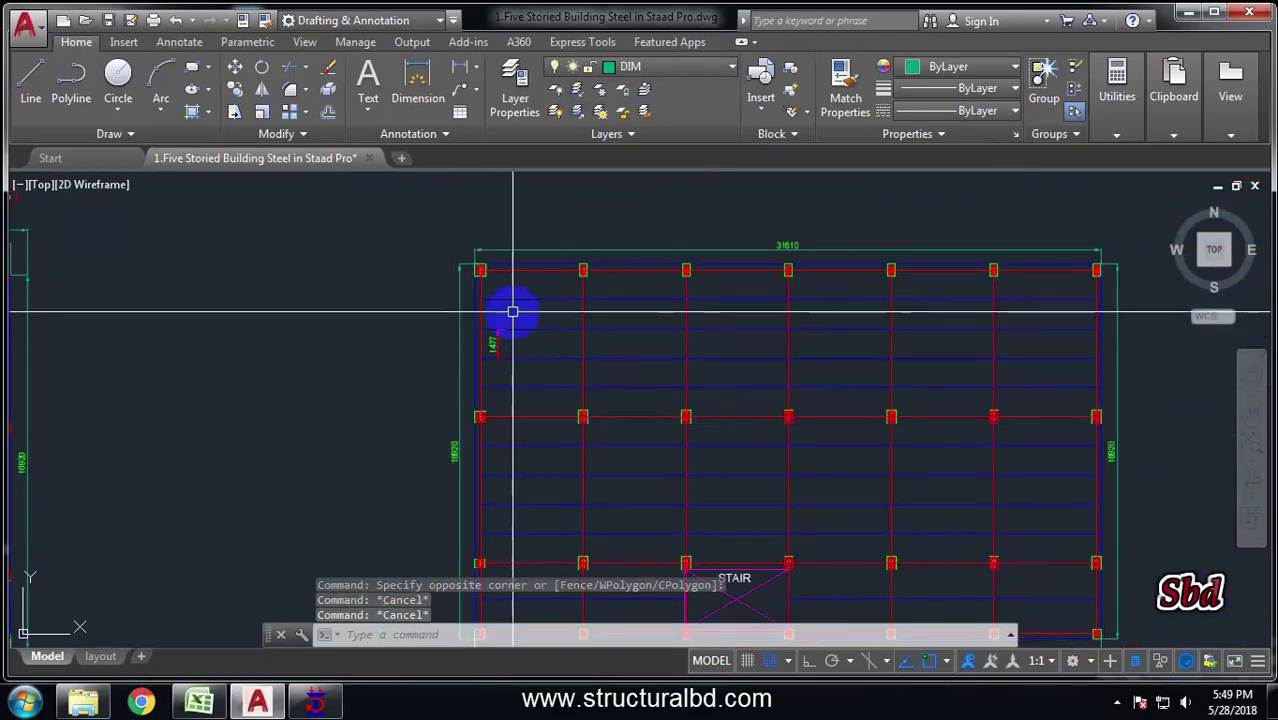
pyautogui.click(316, 703)
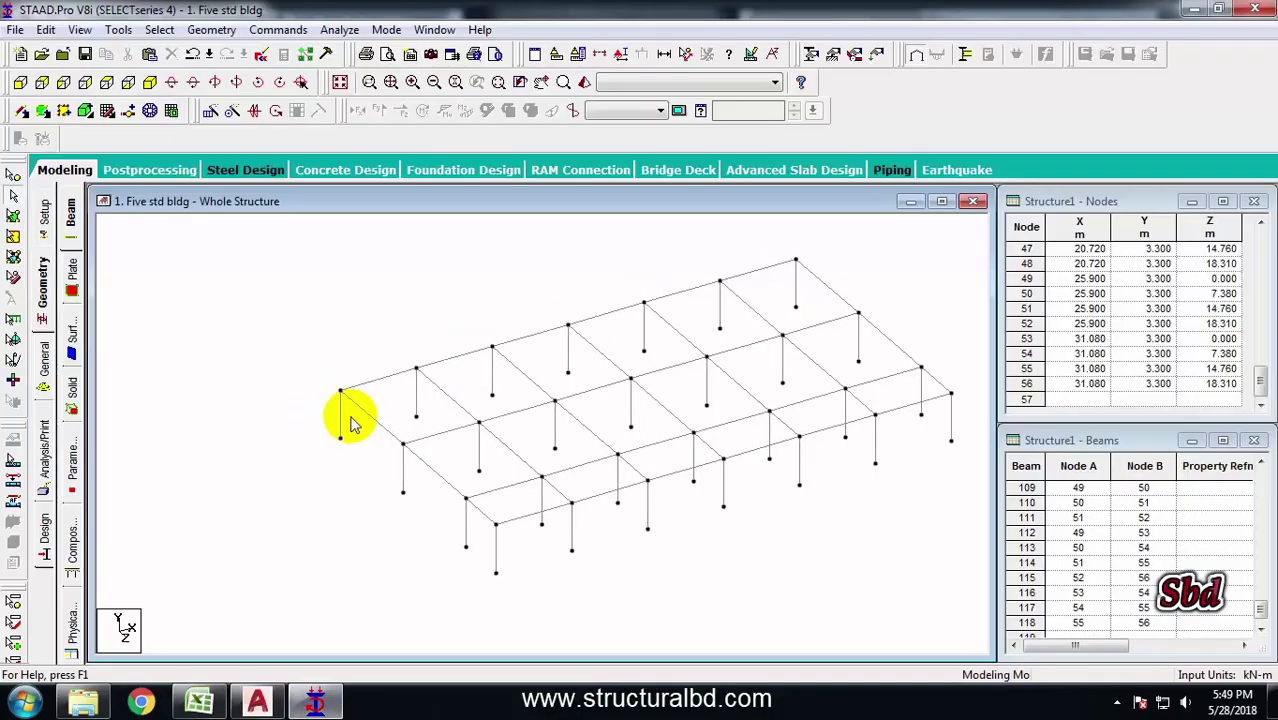
pyautogui.click(370, 417)
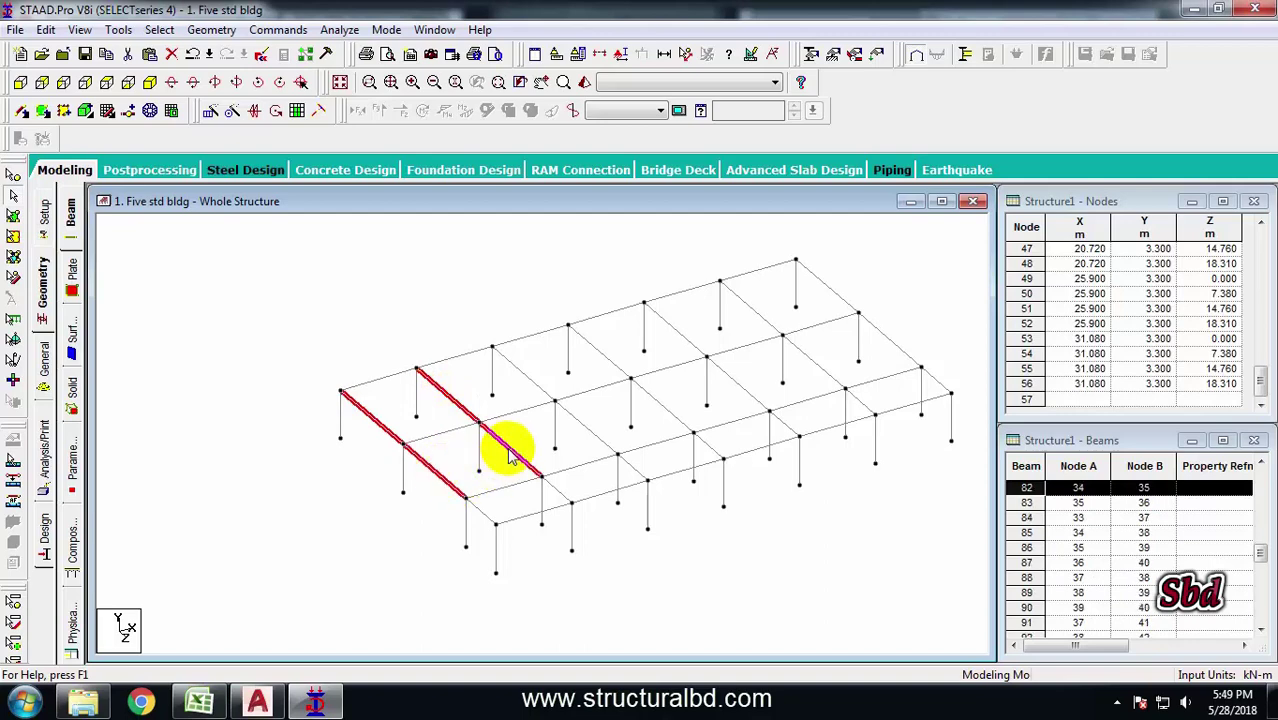
# Insert 4 equally spaced nodes on the selected transverse beam and check a new segment's length
pyautogui.scroll(1, 510, 455)
pyautogui.click(130, 113)
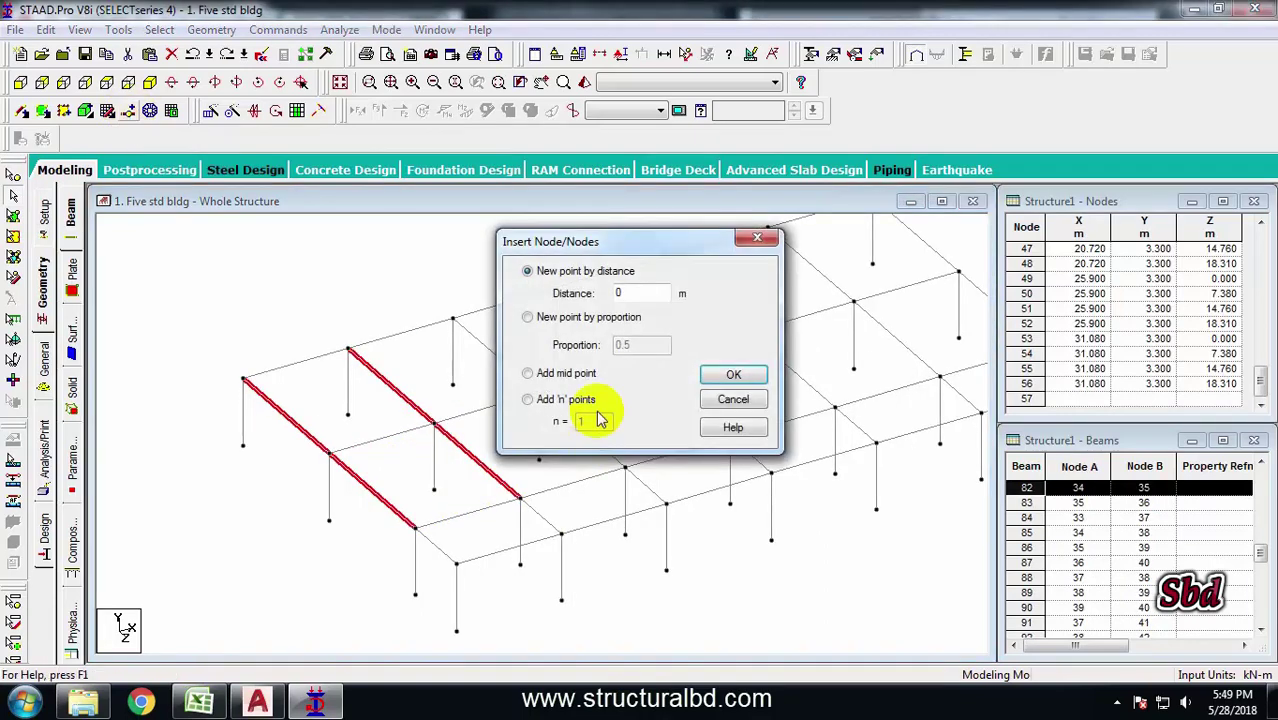
pyautogui.click(528, 400)
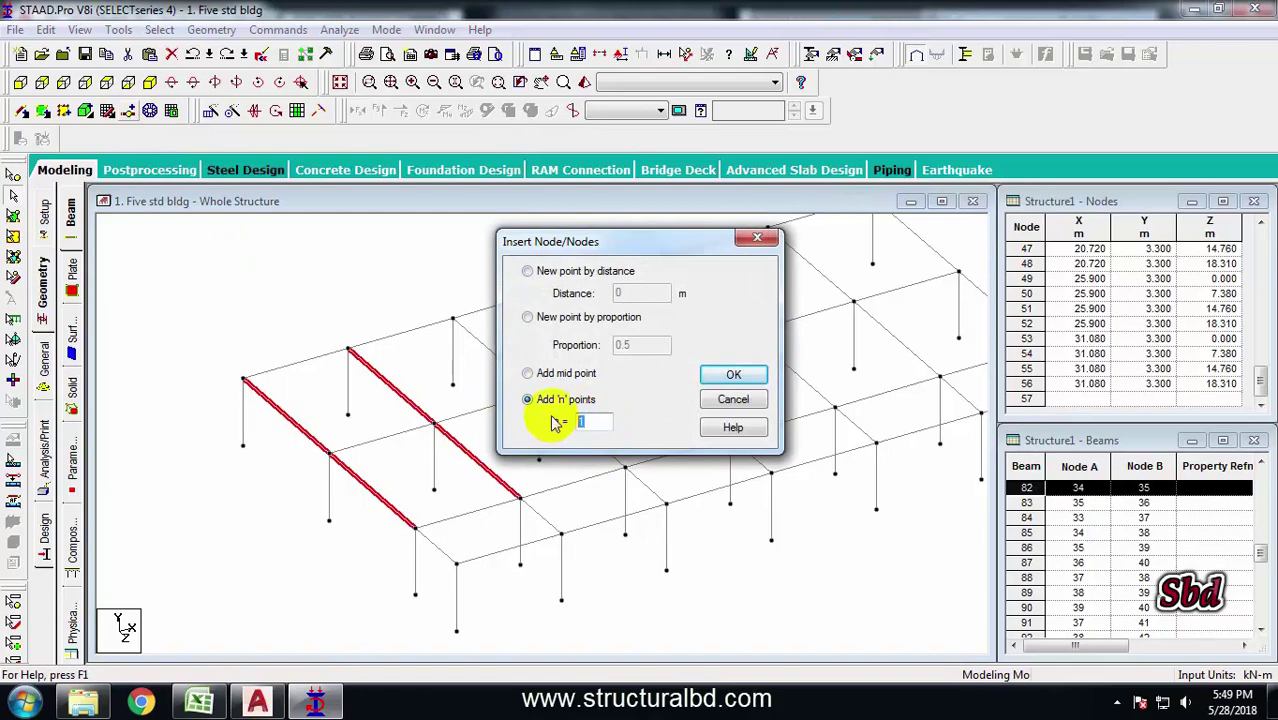
pyautogui.click(731, 376)
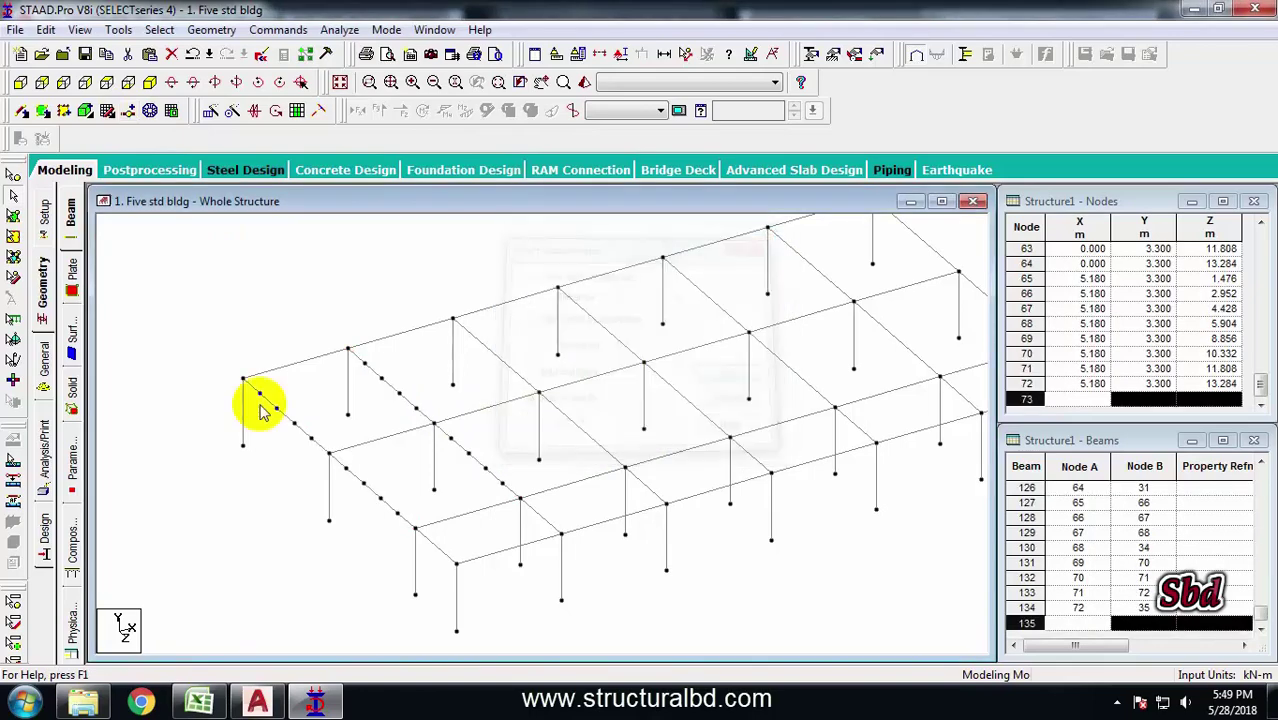
pyautogui.doubleClick(294, 418)
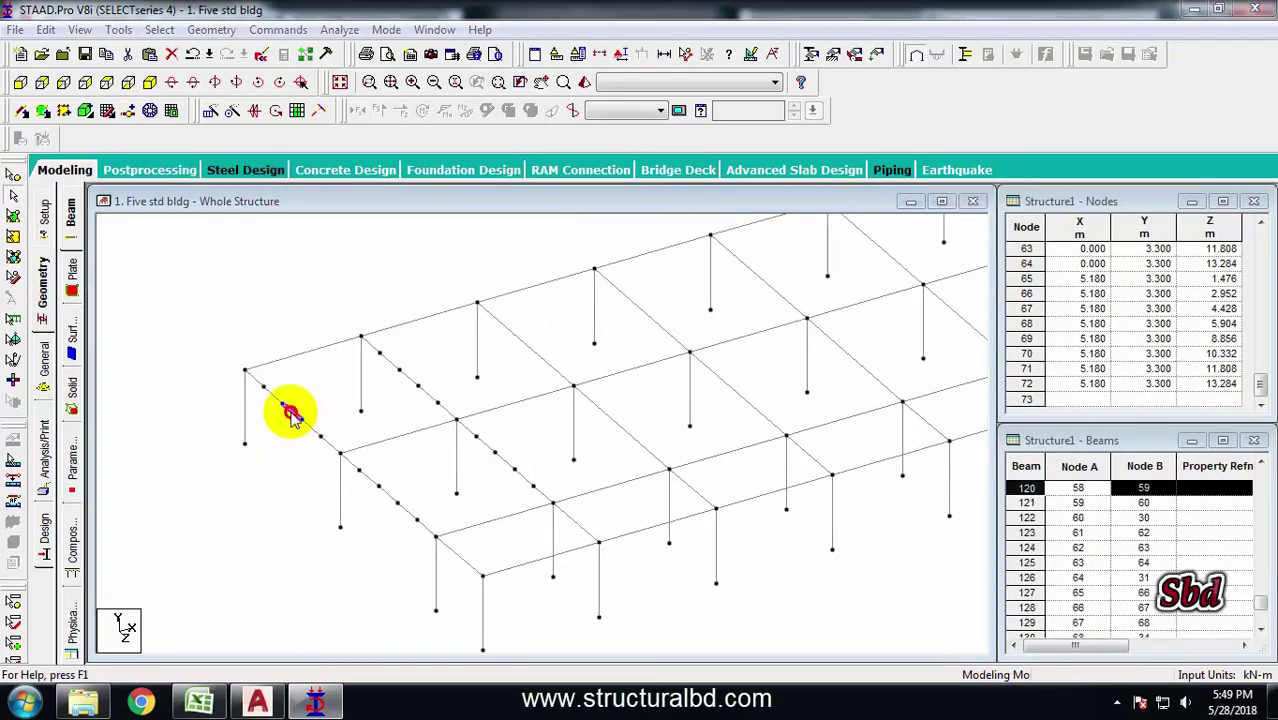
# Compare the 1.476 m spacing with the AutoCAD drawing, then close beam details and clear the selection
pyautogui.click(257, 701)
pyautogui.scroll(5, 460, 330)
pyautogui.scroll(-5, 463, 322)
pyautogui.click(315, 701)
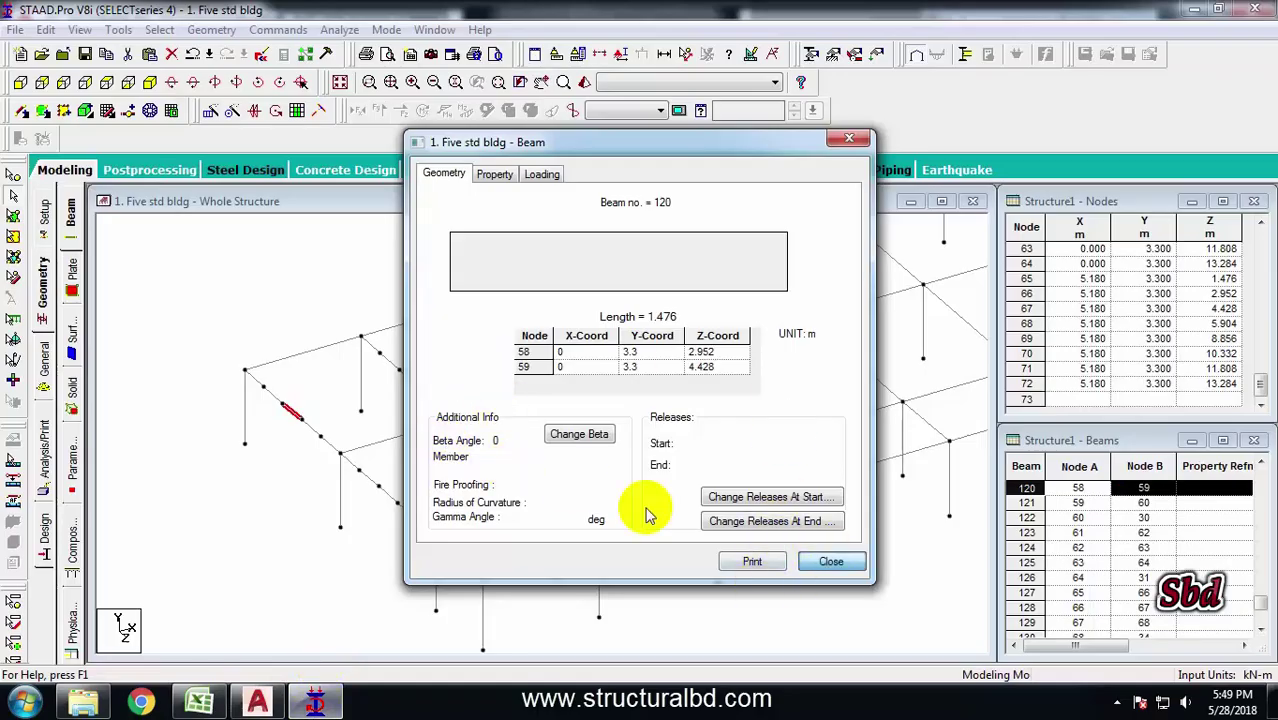
pyautogui.press('Escape')
pyautogui.click(508, 374)
# Select the transverse beams of the next bays for node insertion
pyautogui.scroll(2, 468, 397)
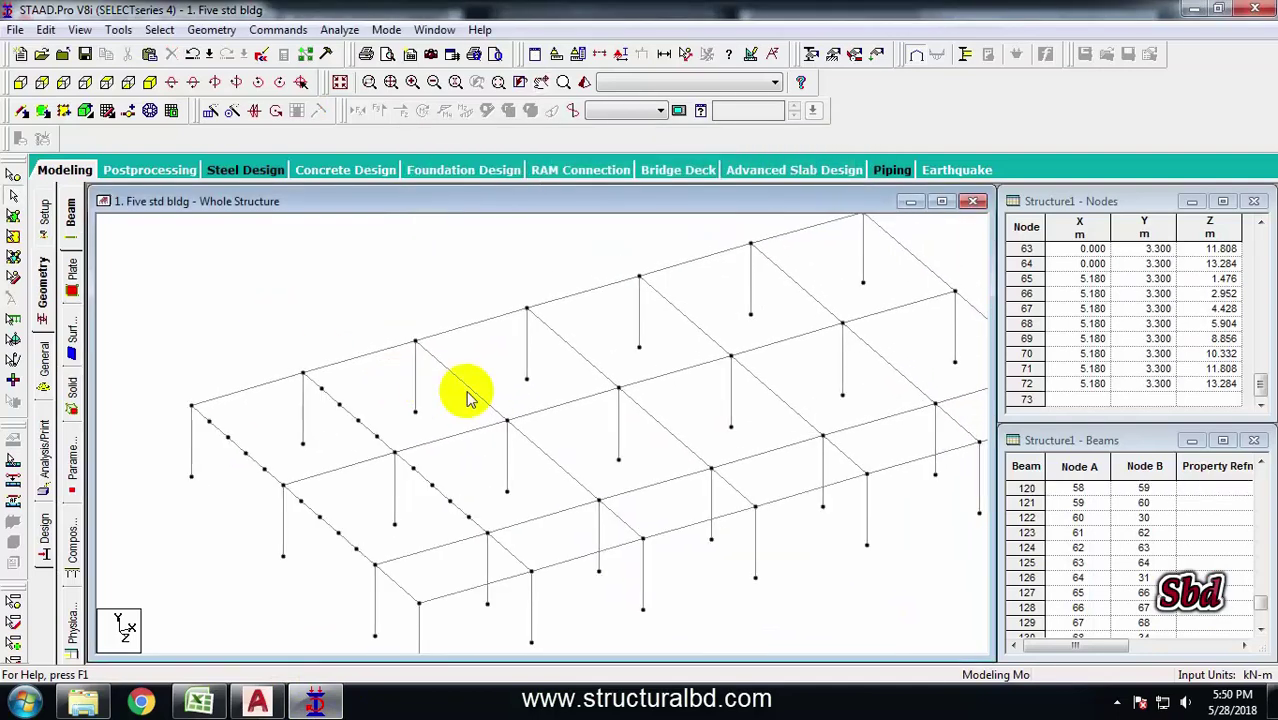
pyautogui.click(461, 382)
pyautogui.moveTo(596, 384); pyautogui.dragTo(499, 371, button='middle')
pyautogui.keyDown('ctrl'); pyautogui.click(478, 337); pyautogui.keyUp('ctrl')
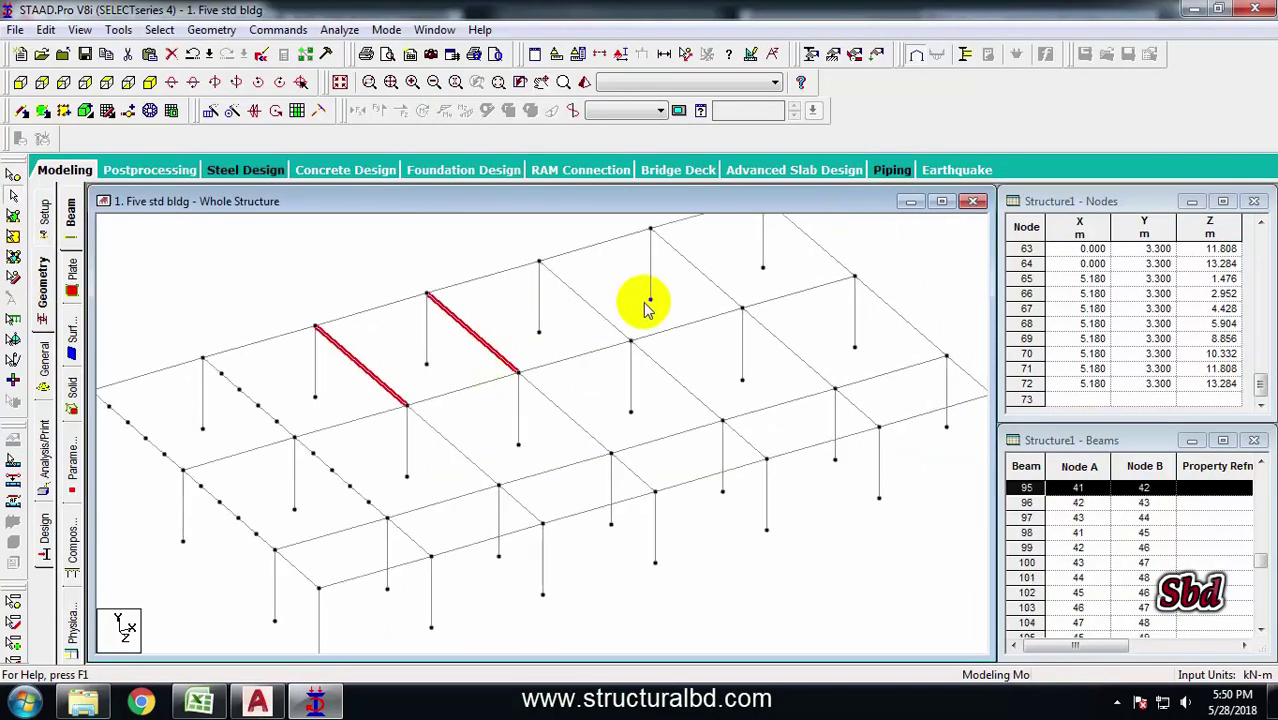
pyautogui.keyDown('ctrl'); pyautogui.click(585, 302); pyautogui.keyUp('ctrl')
pyautogui.keyDown('ctrl'); pyautogui.click(696, 268); pyautogui.keyUp('ctrl')
pyautogui.keyDown('ctrl'); pyautogui.click(818, 246); pyautogui.keyUp('ctrl')
pyautogui.keyDown('ctrl'); pyautogui.click(915, 335); pyautogui.keyUp('ctrl')
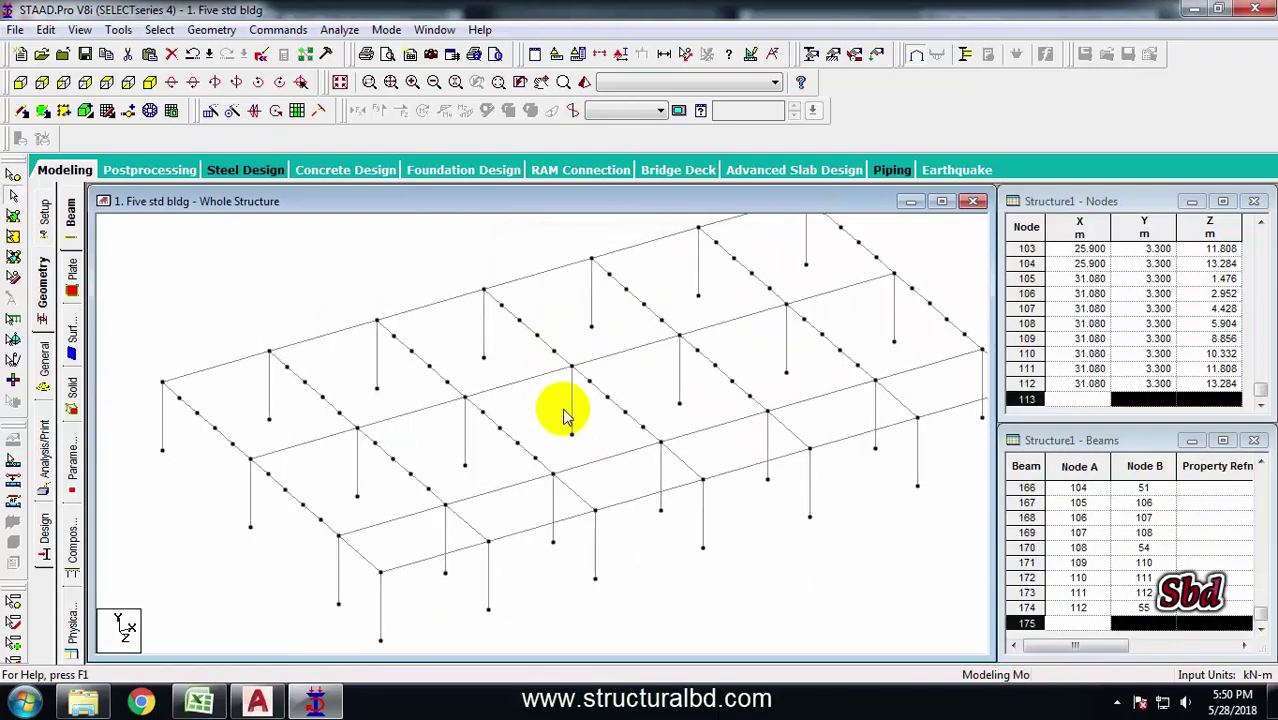
# Zoom in on the STAIR bay of the AutoCAD beam layout plan
pyautogui.click(257, 702)
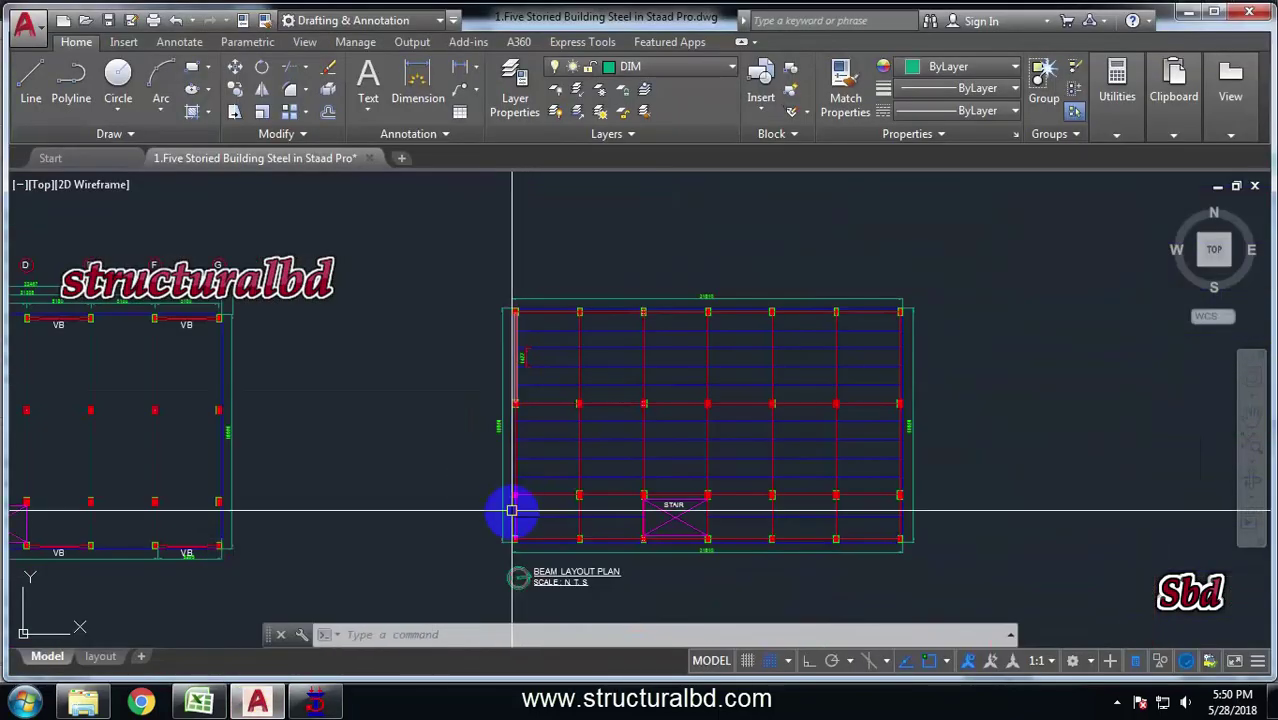
pyautogui.scroll(5, 511, 511)
pyautogui.scroll(-2, 442, 377)
pyautogui.scroll(-2, 856, 380)
pyautogui.scroll(1, 856, 380)
pyautogui.scroll(-2, 822, 392)
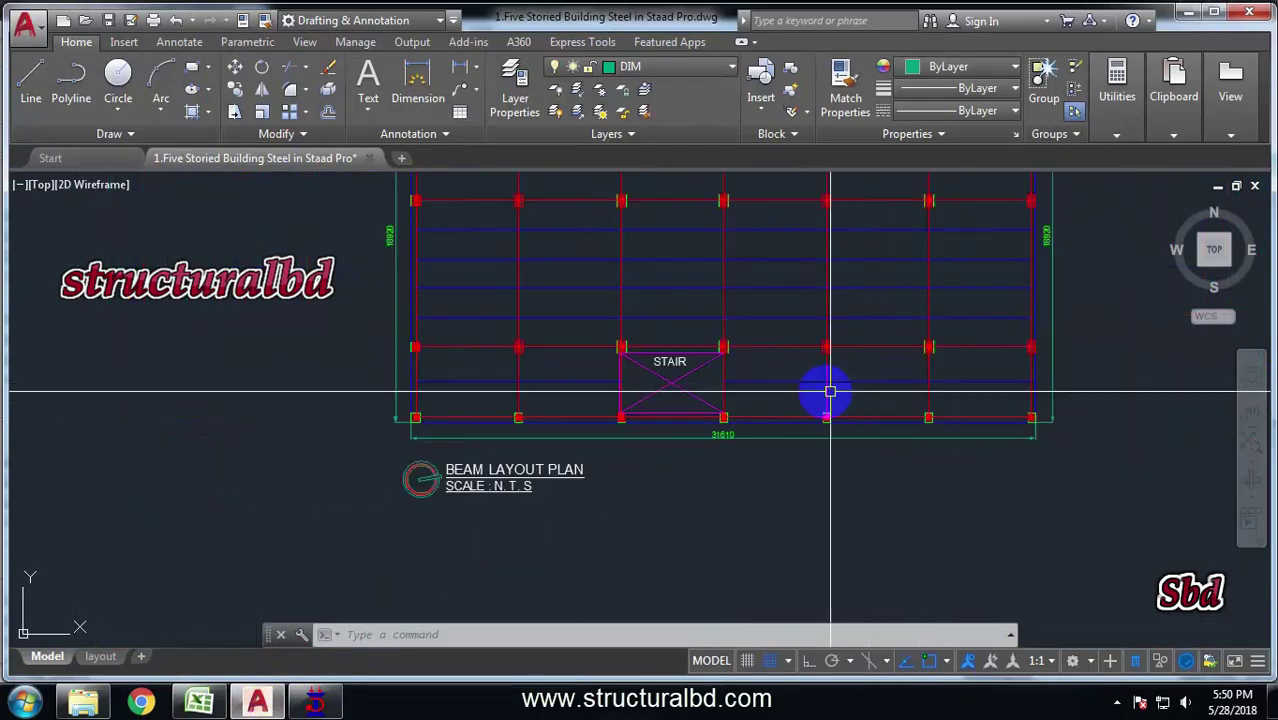
pyautogui.click(315, 702)
# Back in STAAD.Pro, select the first three short beams of the last bay
pyautogui.click(327, 468)
pyautogui.keyDown('ctrl'); pyautogui.click(432, 437); pyautogui.keyUp('ctrl')
pyautogui.keyDown('ctrl'); pyautogui.click(535, 407); pyautogui.keyUp('ctrl')
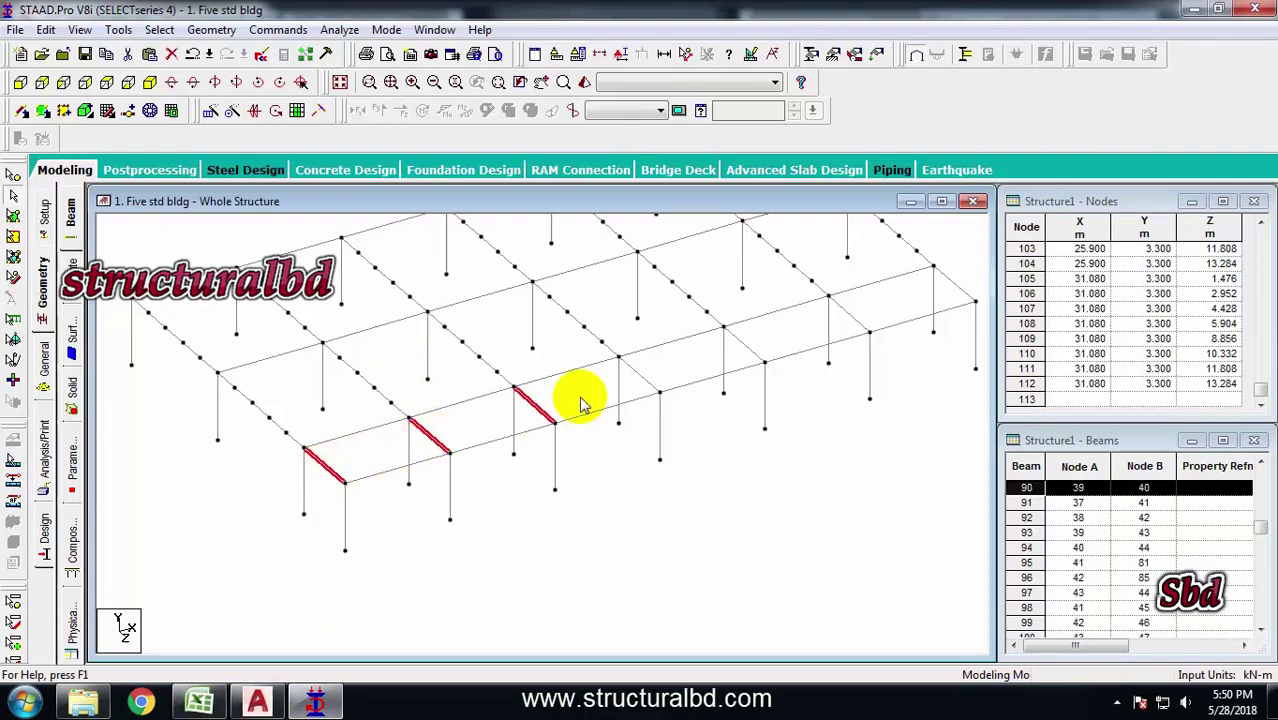
# Add the remaining four last-bay beams to the selection and insert midpoint nodes on all seven
pyautogui.keyDown('ctrl'); pyautogui.click(645, 383); pyautogui.keyUp('ctrl')
pyautogui.keyDown('ctrl'); pyautogui.click(747, 348); pyautogui.keyUp('ctrl')
pyautogui.keyDown('ctrl'); pyautogui.click(847, 314); pyautogui.keyUp('ctrl')
pyautogui.keyDown('ctrl'); pyautogui.click(955, 285); pyautogui.keyUp('ctrl')
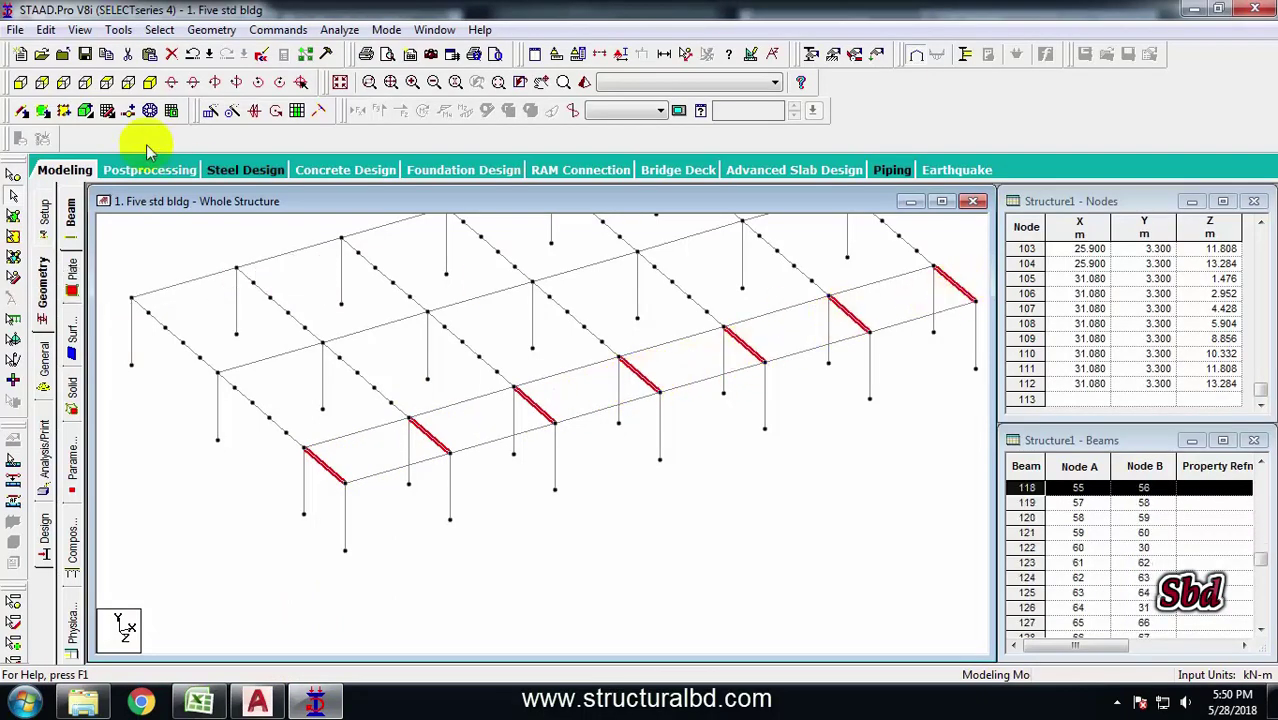
pyautogui.click(130, 114)
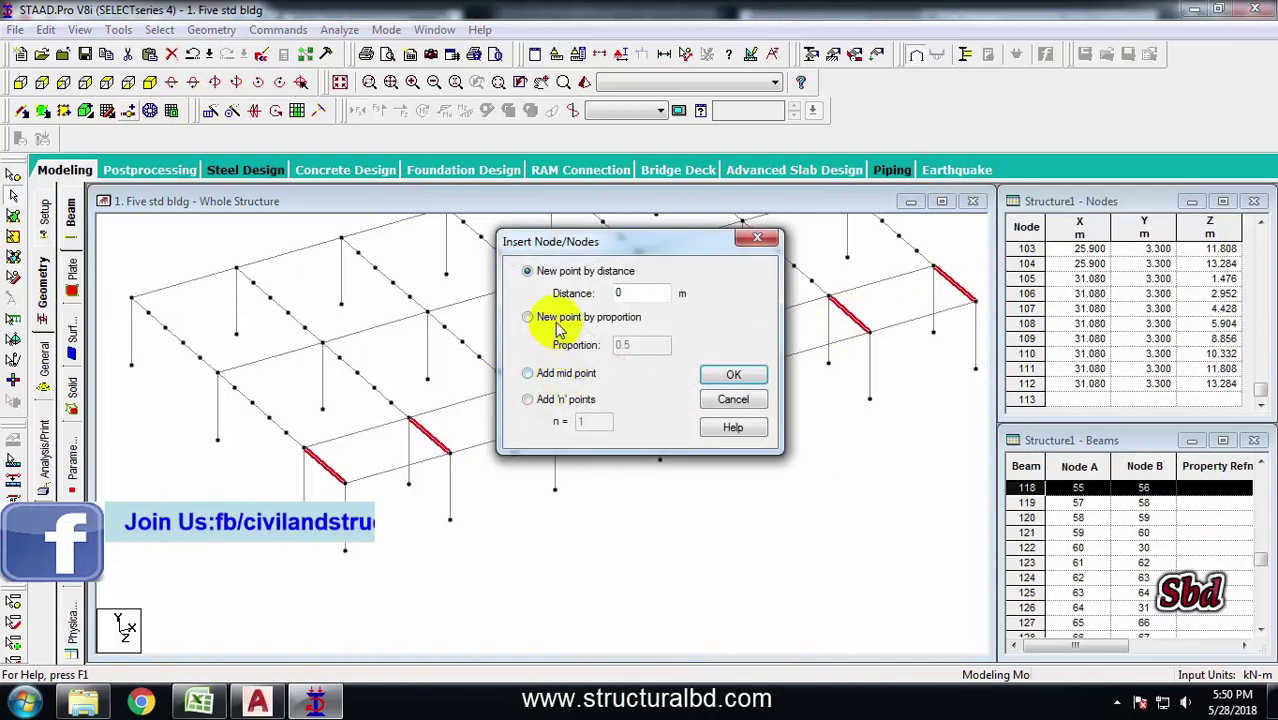
pyautogui.click(528, 373)
pyautogui.click(733, 374)
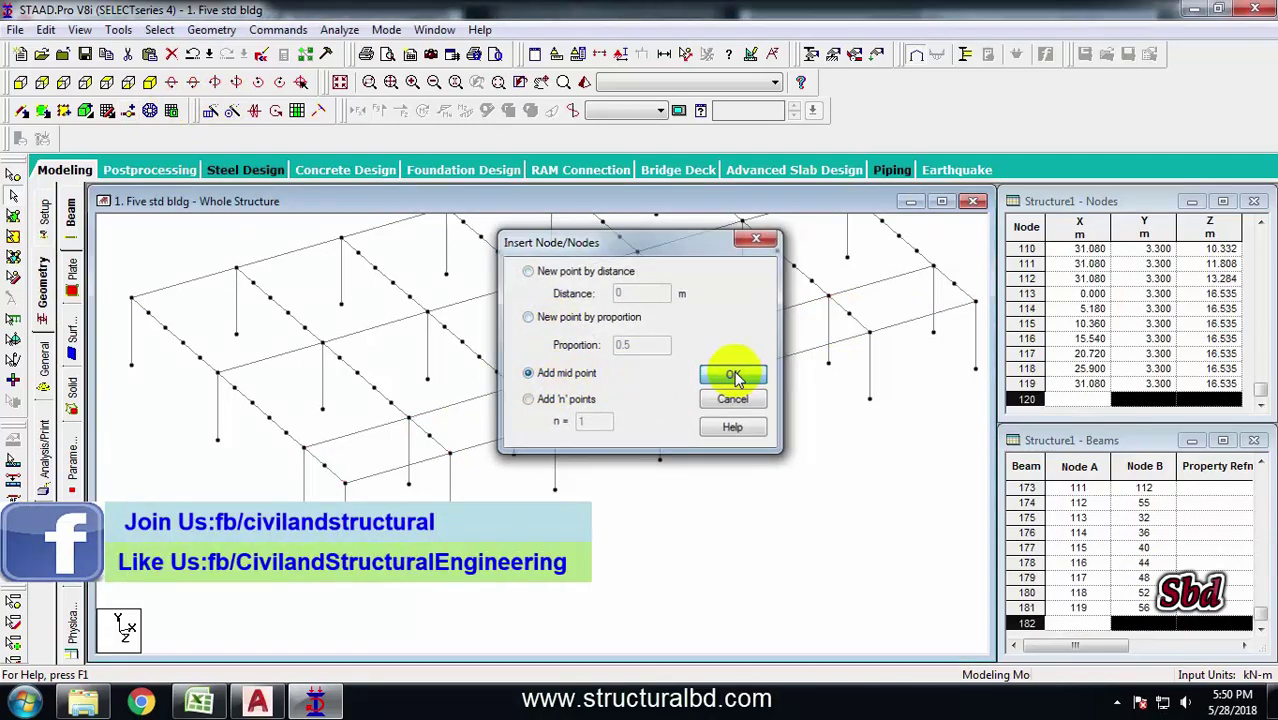
# In plan view, select the inserted sub-beam nodes and midpoint nodes 113-119
pyautogui.click(106, 82)
pyautogui.scroll(-3, 557, 432)
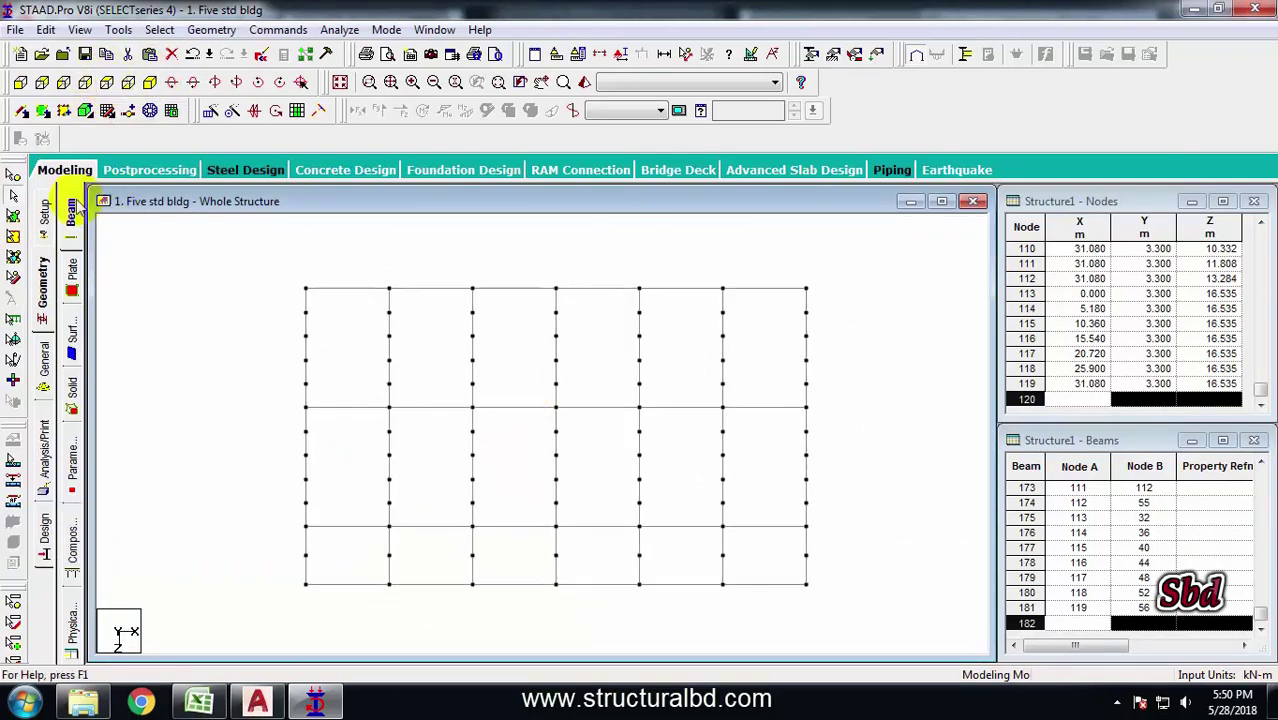
pyautogui.click(12, 178)
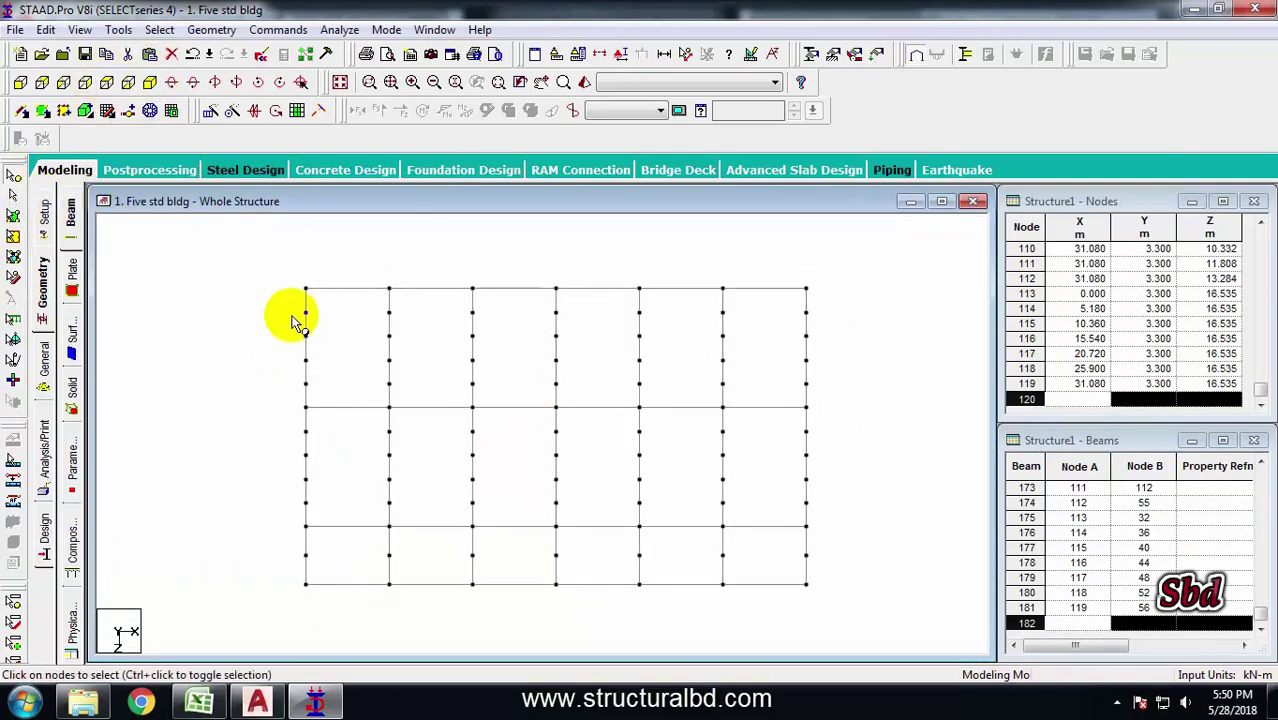
pyautogui.moveTo(285, 303); pyautogui.dragTo(861, 391)
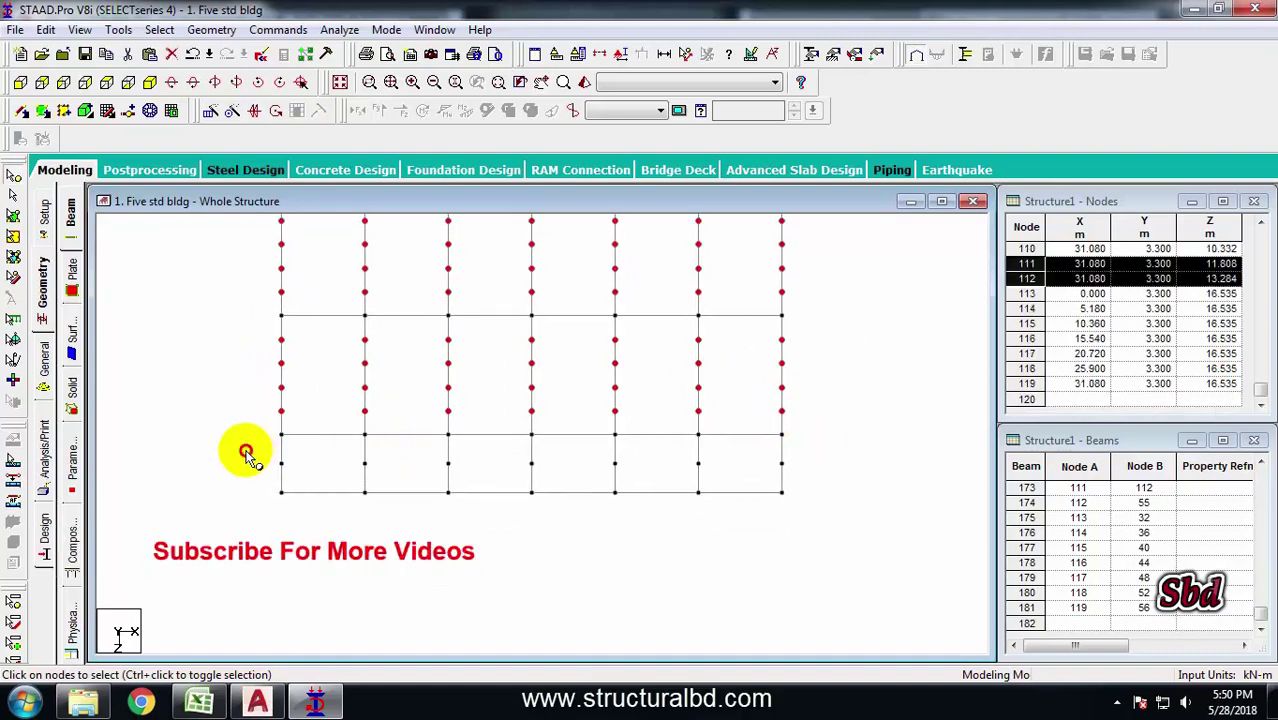
pyautogui.moveTo(246, 452); pyautogui.dragTo(830, 477)
pyautogui.moveTo(590, 457); pyautogui.dragTo(445, 470, button='middle')
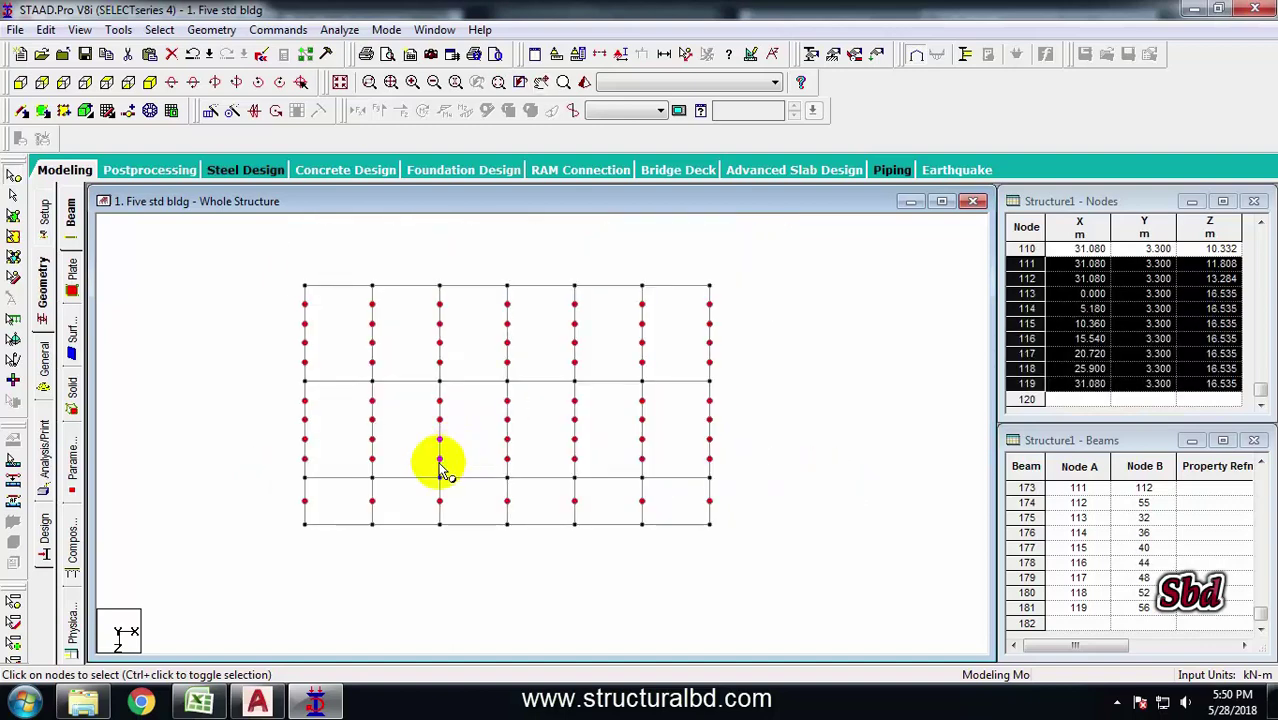
pyautogui.click(150, 86)
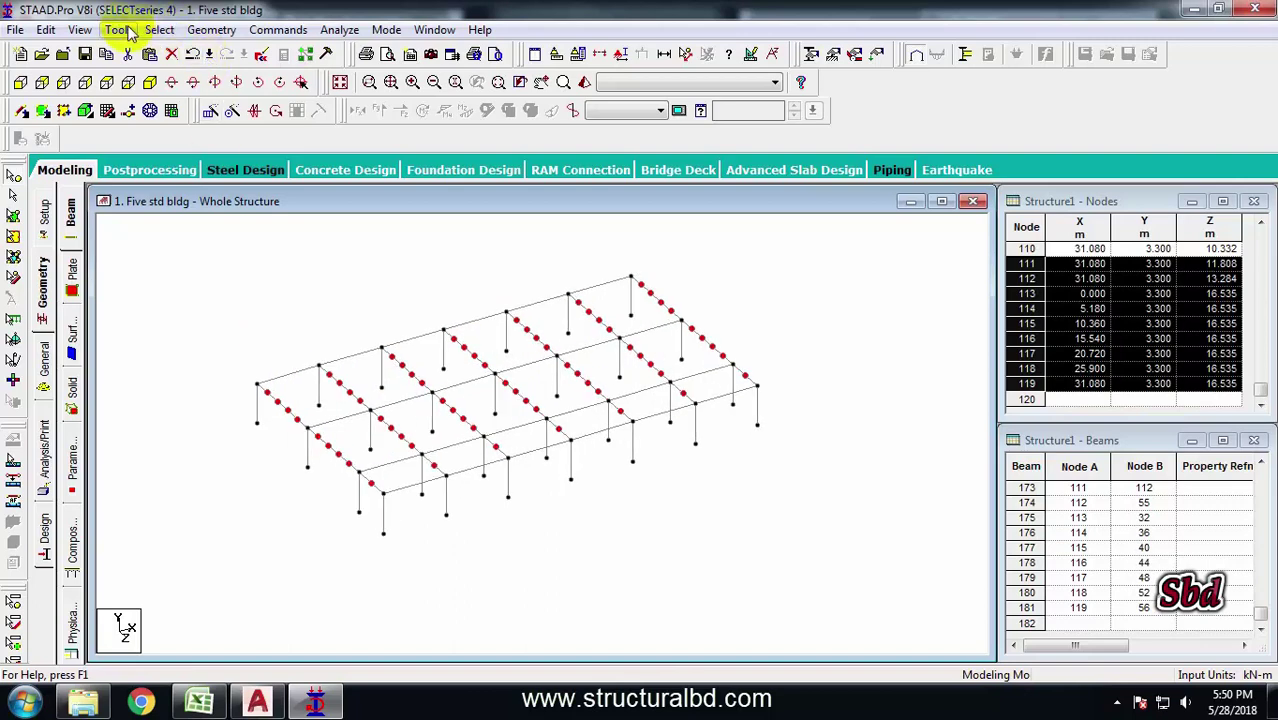
# Connect the selected nodes with beams along the X axis, creating 54 members
pyautogui.click(210, 30)
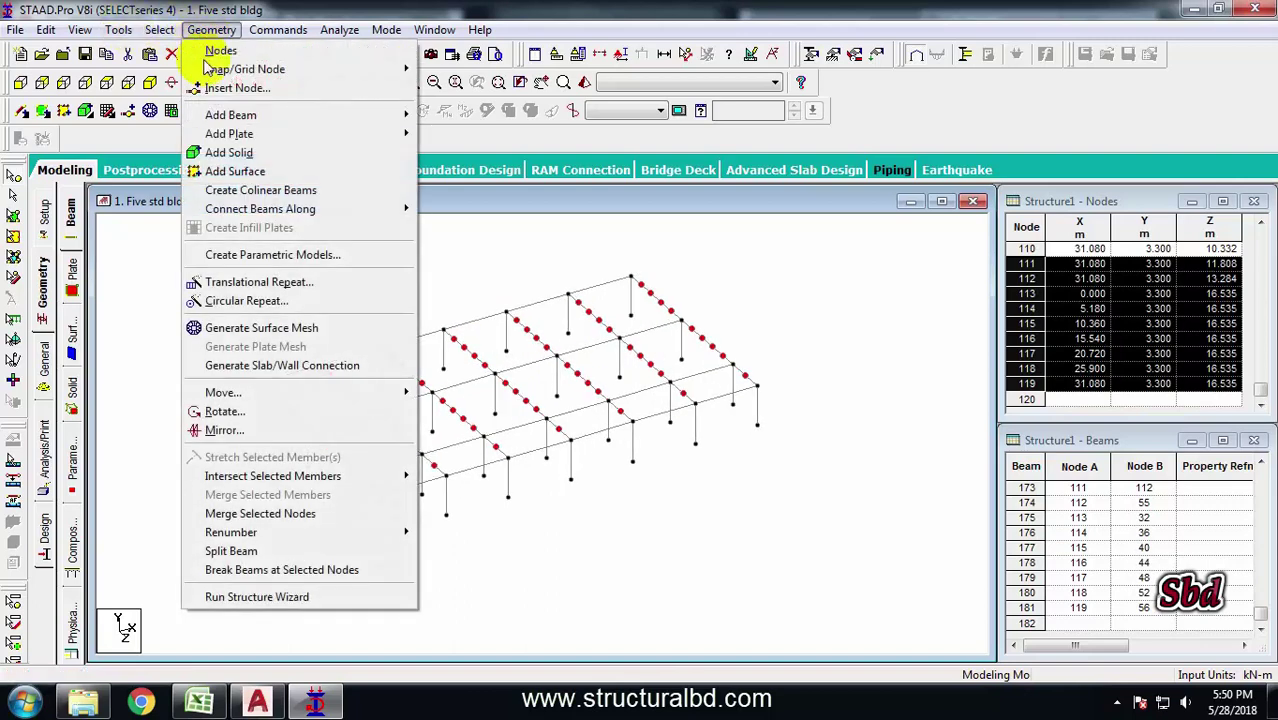
pyautogui.moveTo(270, 218)
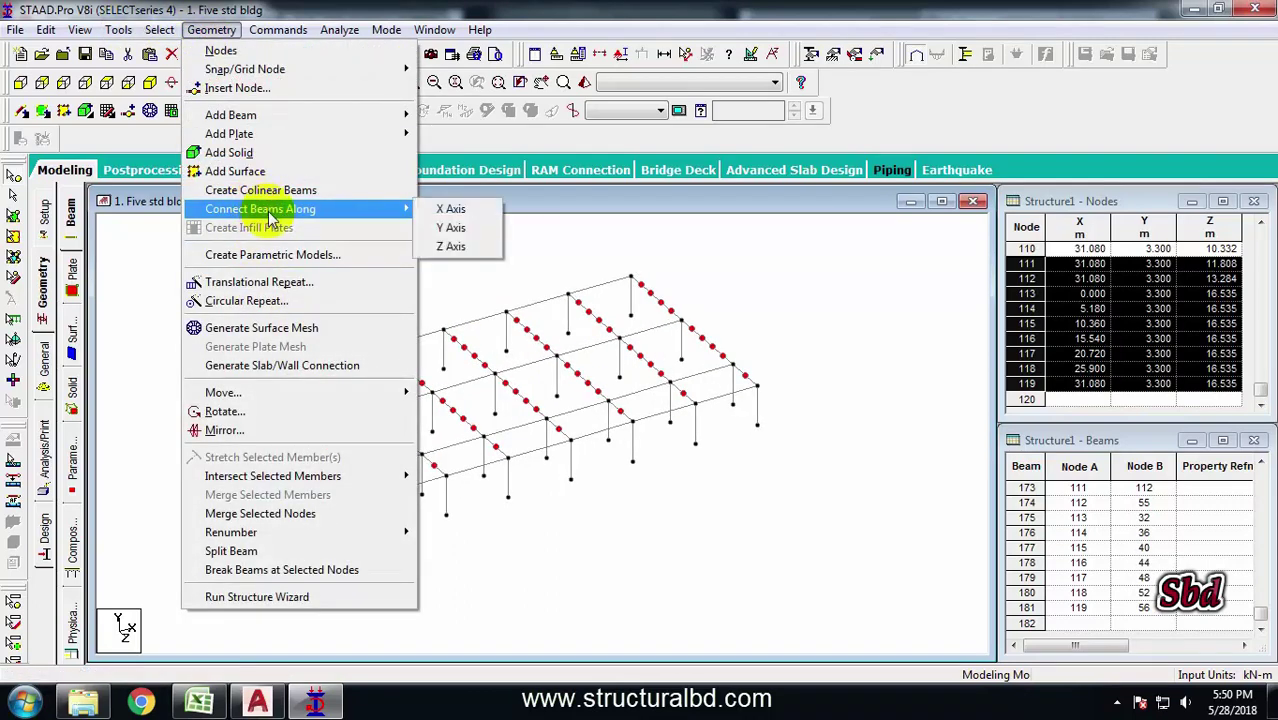
pyautogui.click(448, 212)
pyautogui.click(702, 392)
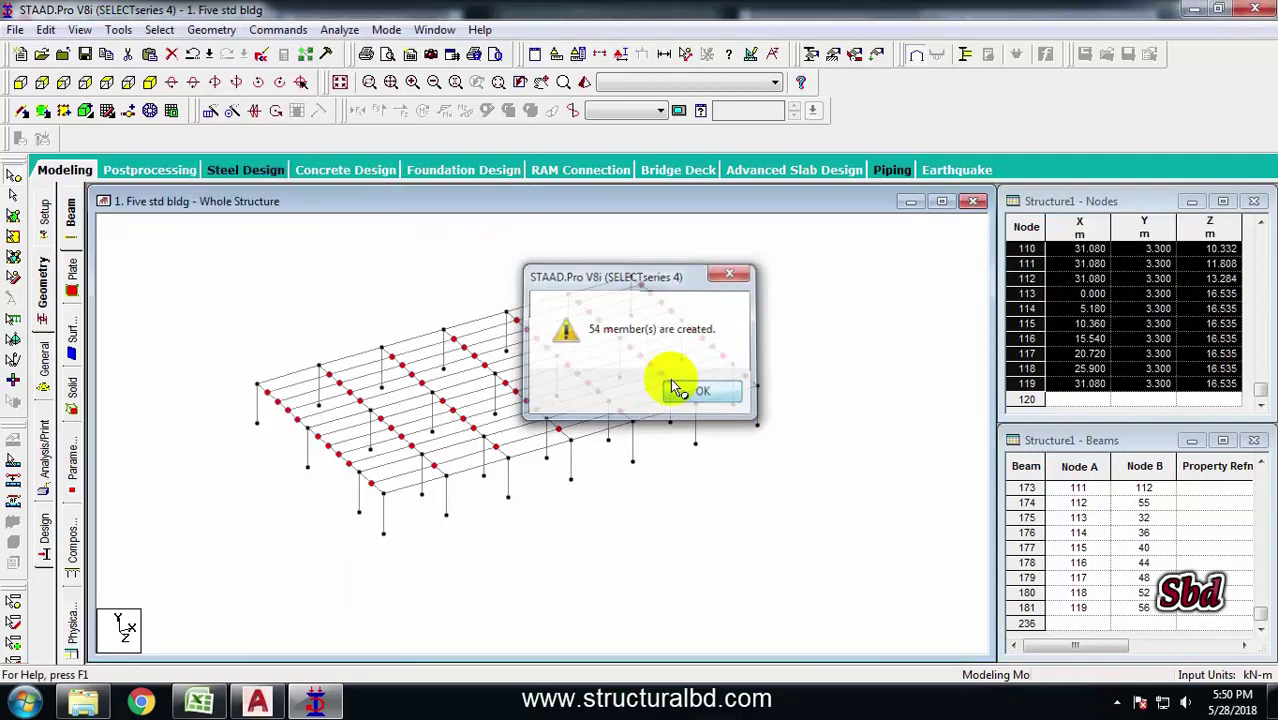
pyautogui.scroll(5, 499, 428)
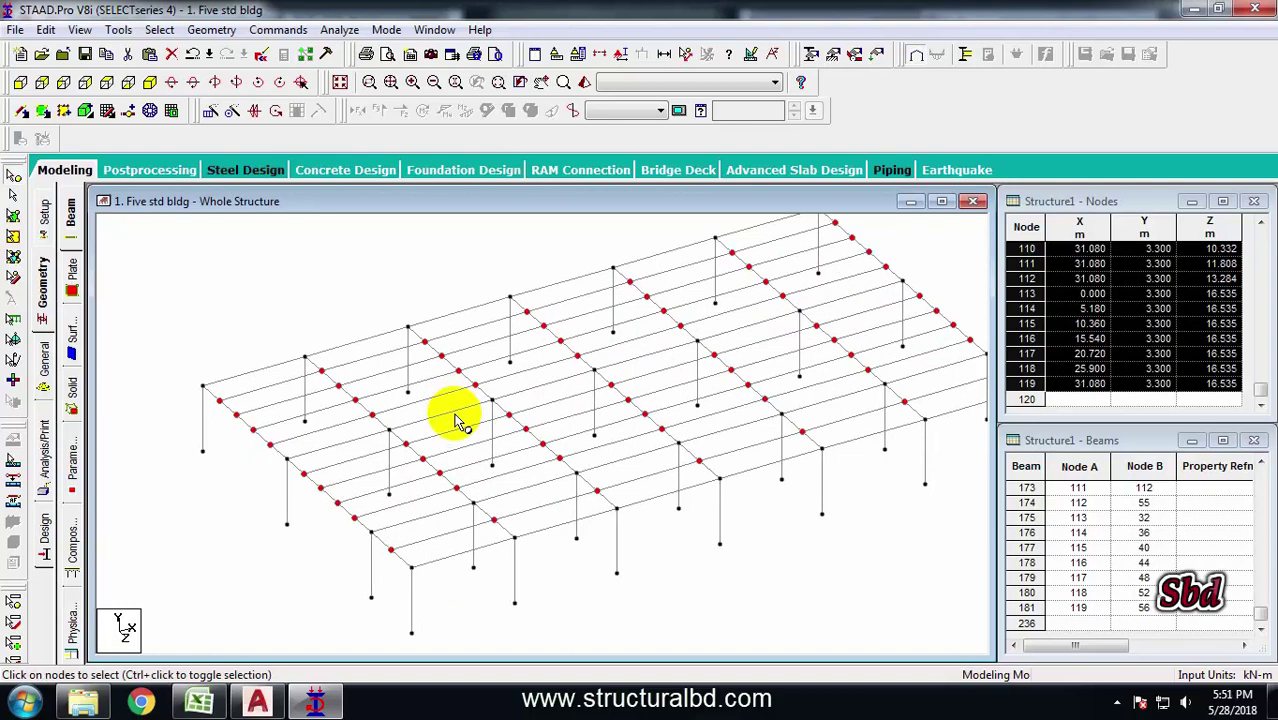
# Clear the node selection and check the stair location on the AutoCAD plan
pyautogui.scroll(-1, 455, 420)
pyautogui.click(258, 300)
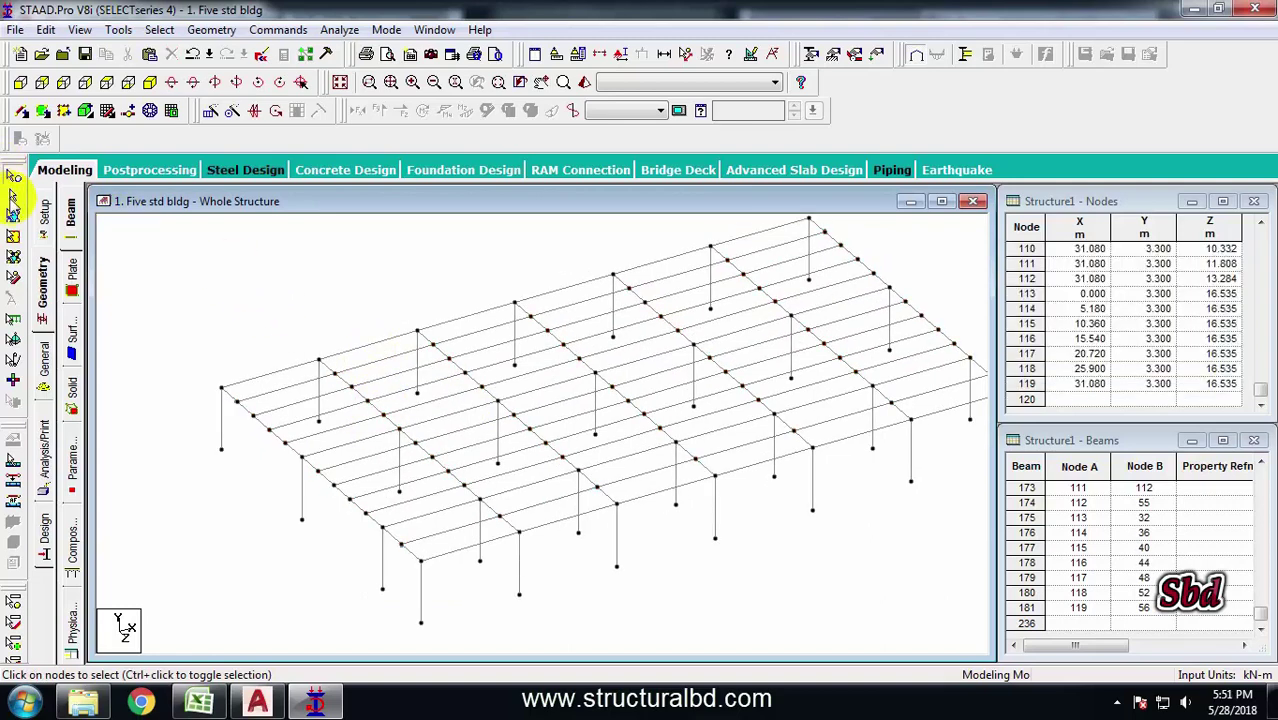
pyautogui.click(260, 700)
pyautogui.scroll(4, 572, 388)
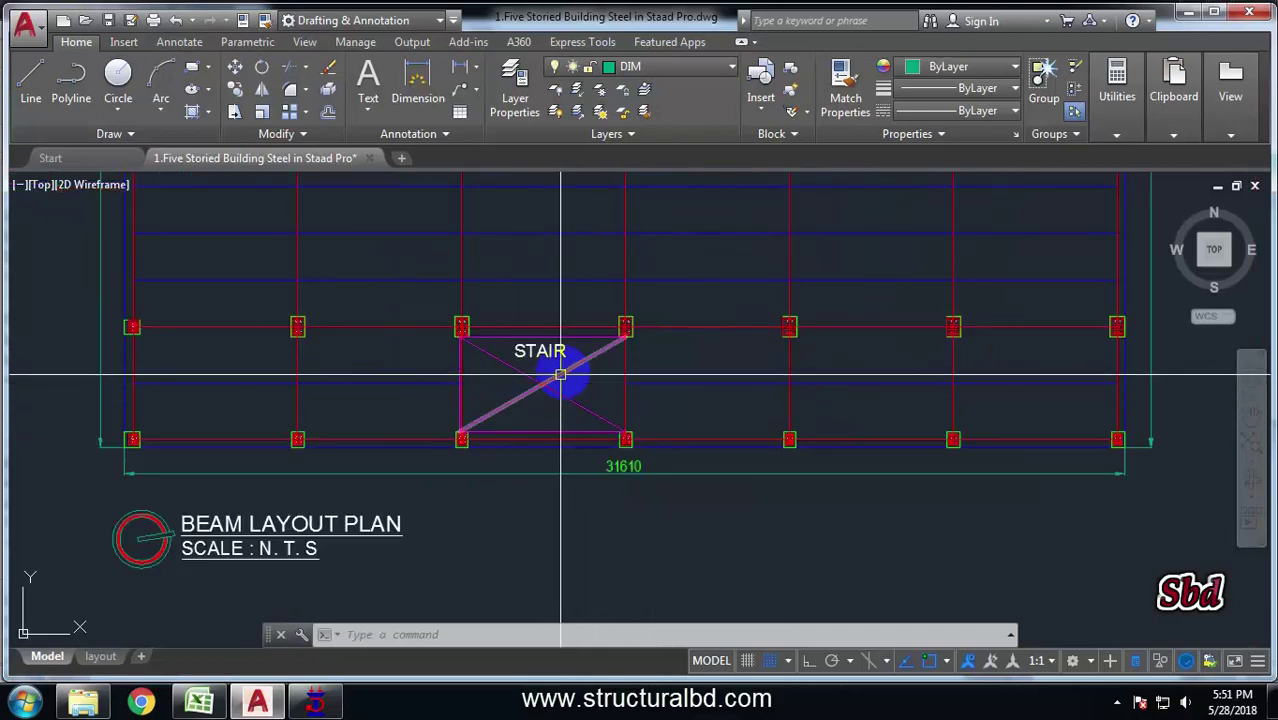
pyautogui.click(318, 700)
# Delete the three sub-beams crossing the stair opening
pyautogui.click(577, 358)
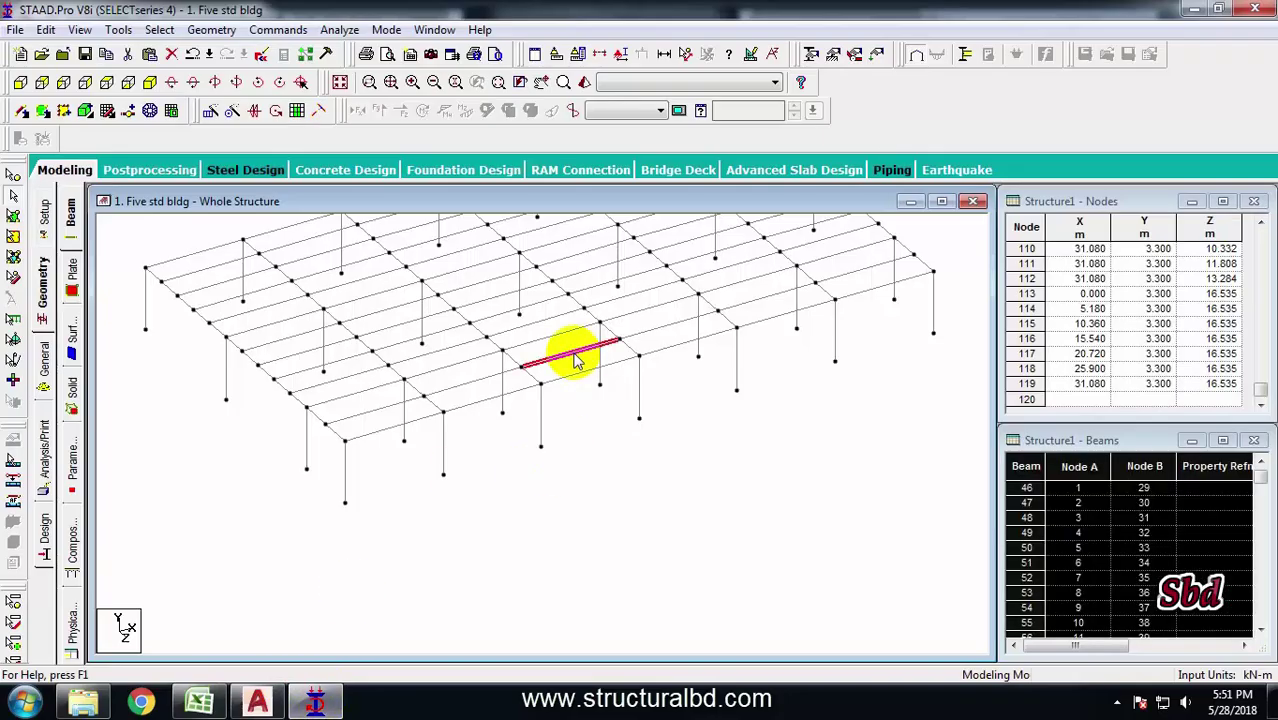
pyautogui.press('Delete')
pyautogui.click(725, 394)
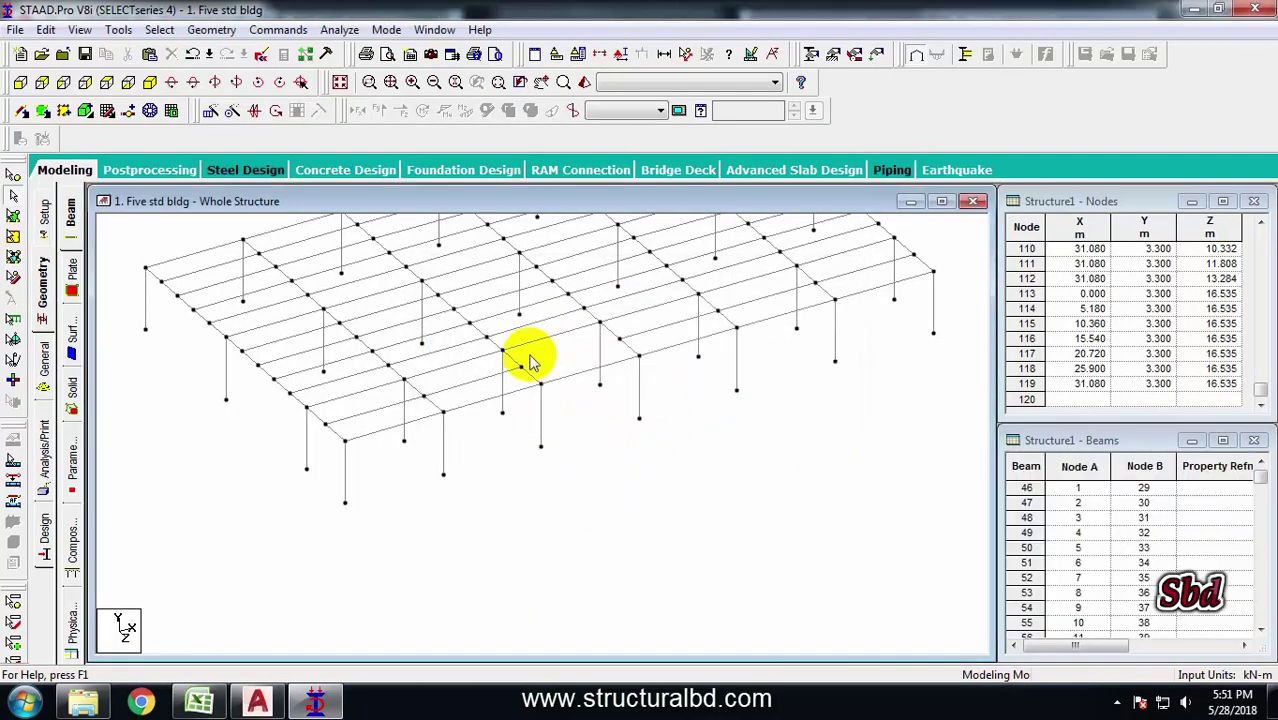
pyautogui.moveTo(528, 357); pyautogui.dragTo(528, 465, button='middle')
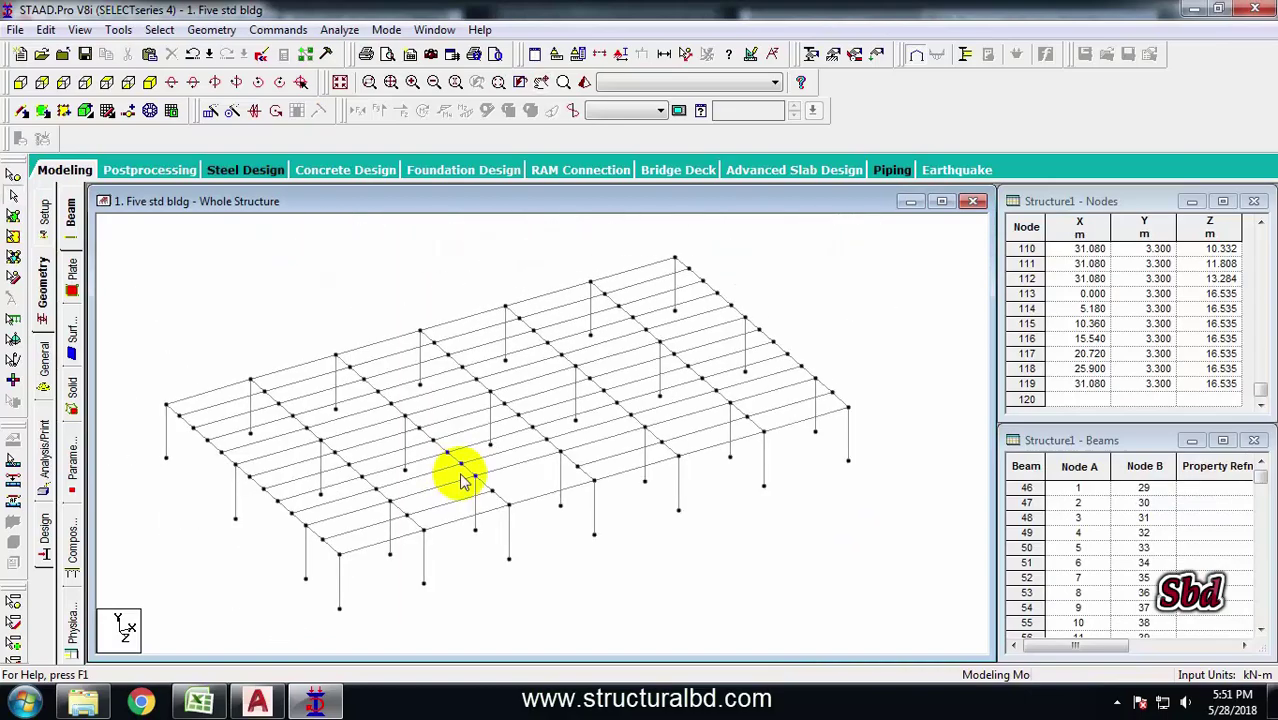
pyautogui.scroll(-2, 440, 578)
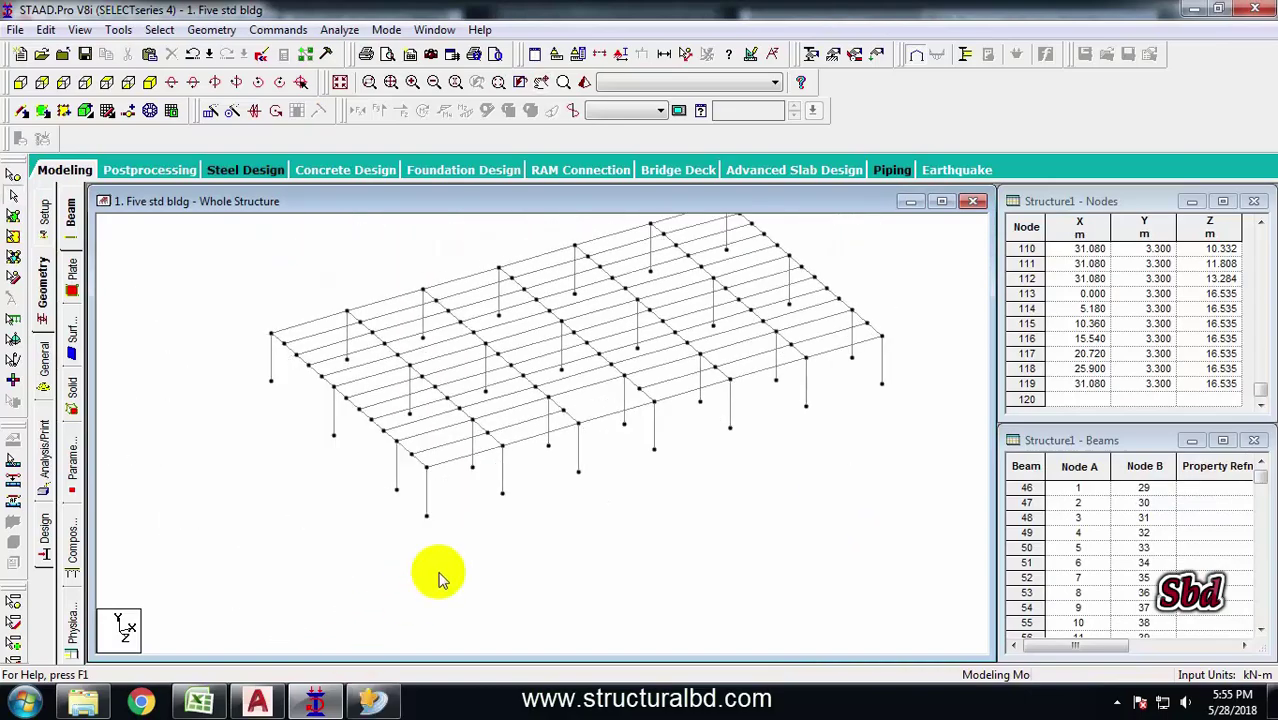
# Recheck the stair bay in the AutoCAD drawing and return to STAAD.Pro
pyautogui.click(257, 702)
pyautogui.scroll(-3, 491, 362)
pyautogui.scroll(5, 427, 463)
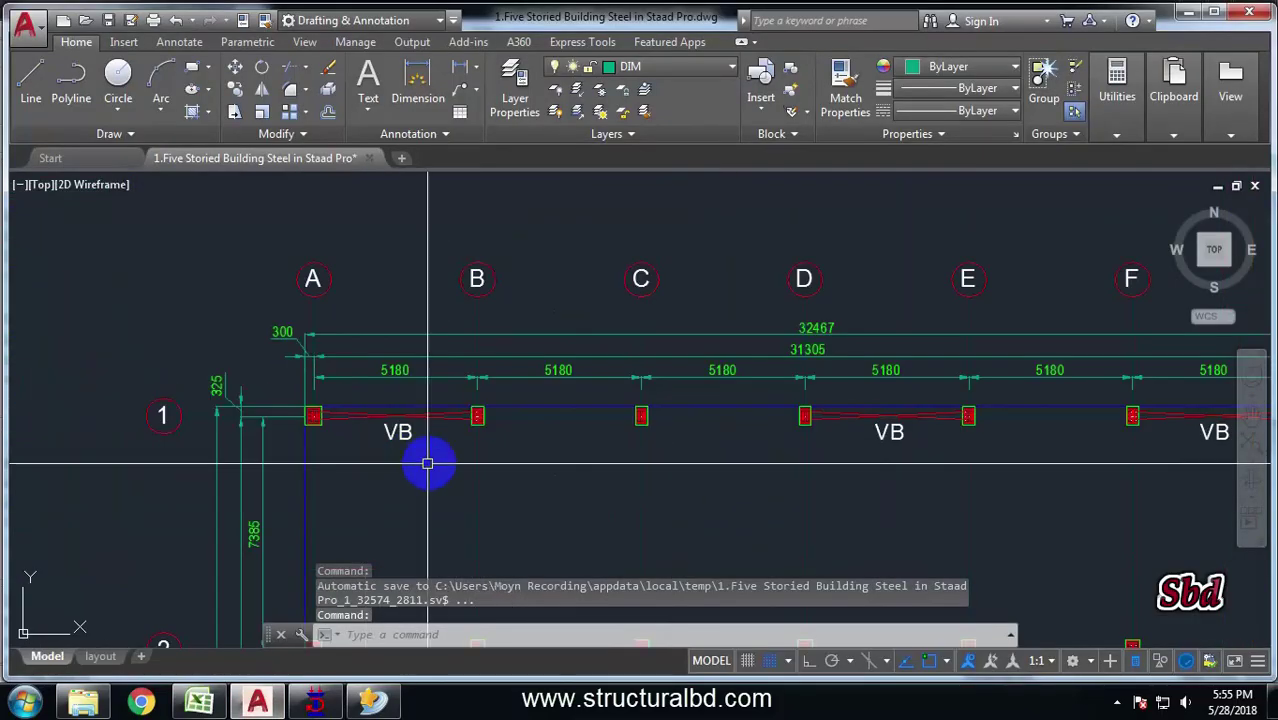
pyautogui.scroll(-6, 442, 368)
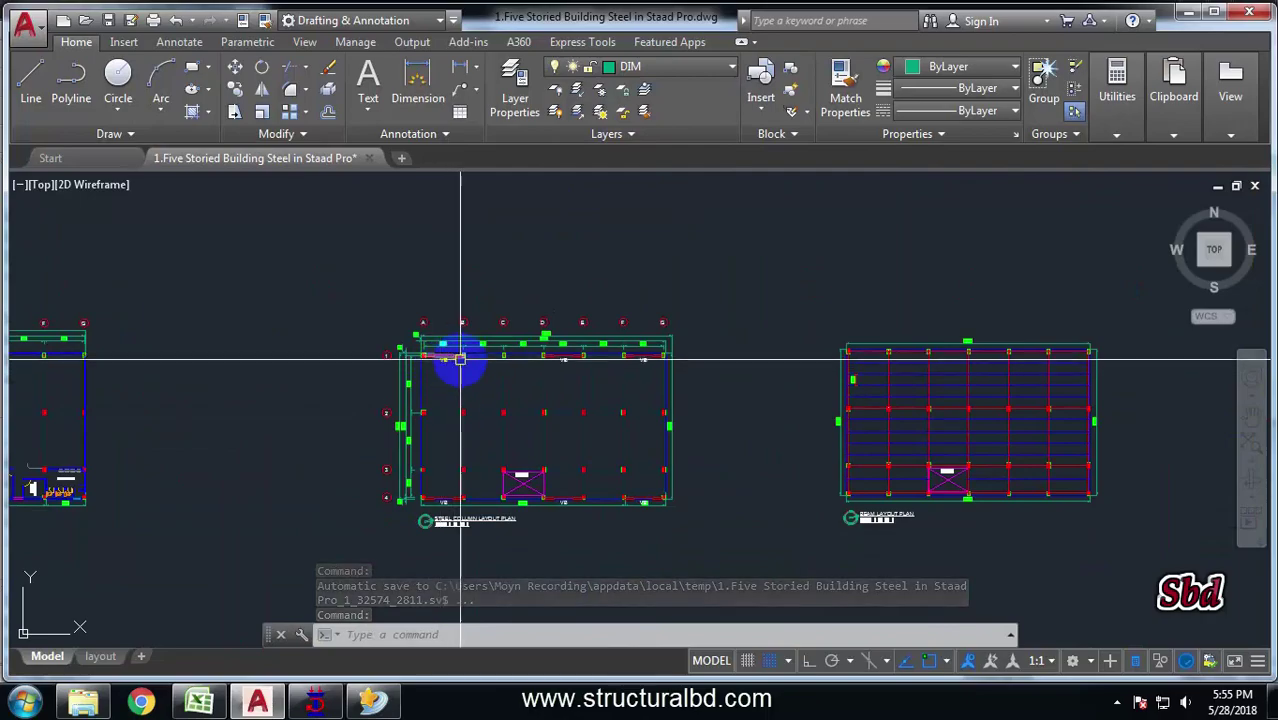
pyautogui.scroll(5, 460, 362)
pyautogui.scroll(-3, 551, 308)
pyautogui.click(315, 702)
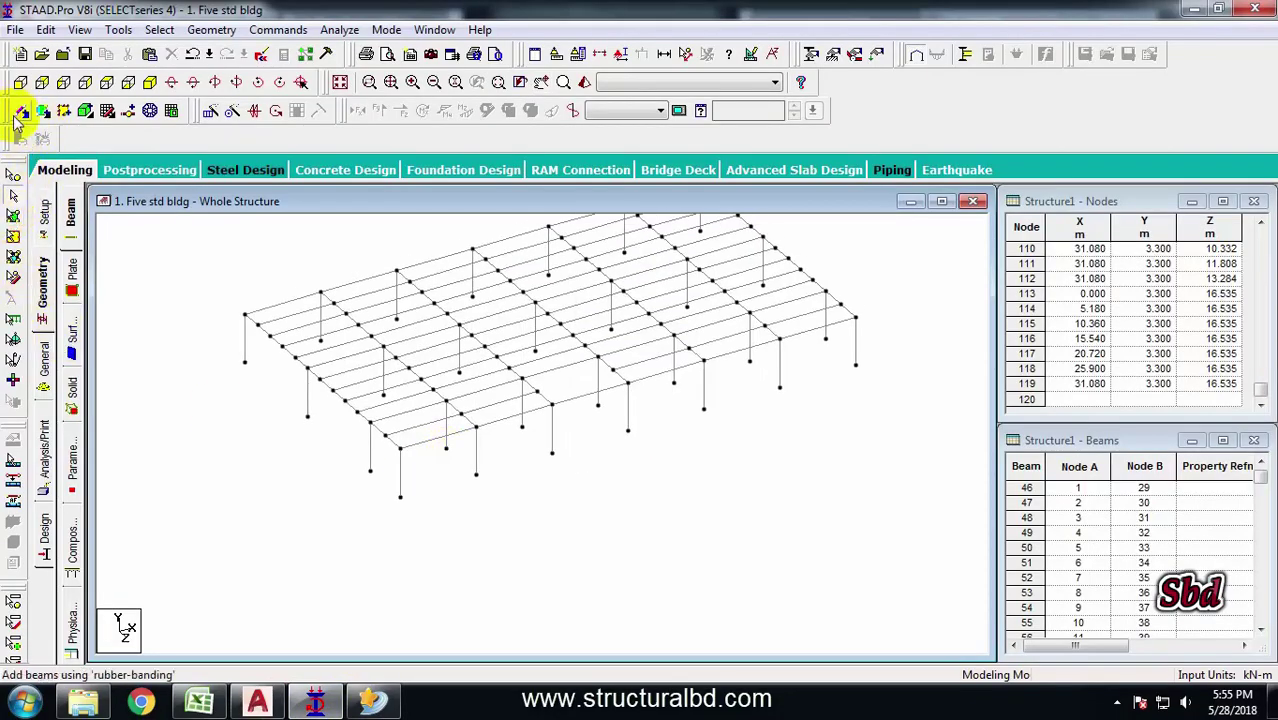
# Draw diagonal bracing beams node to node between column-base and top nodes in several perimeter bays
pyautogui.scroll(1, 405, 512)
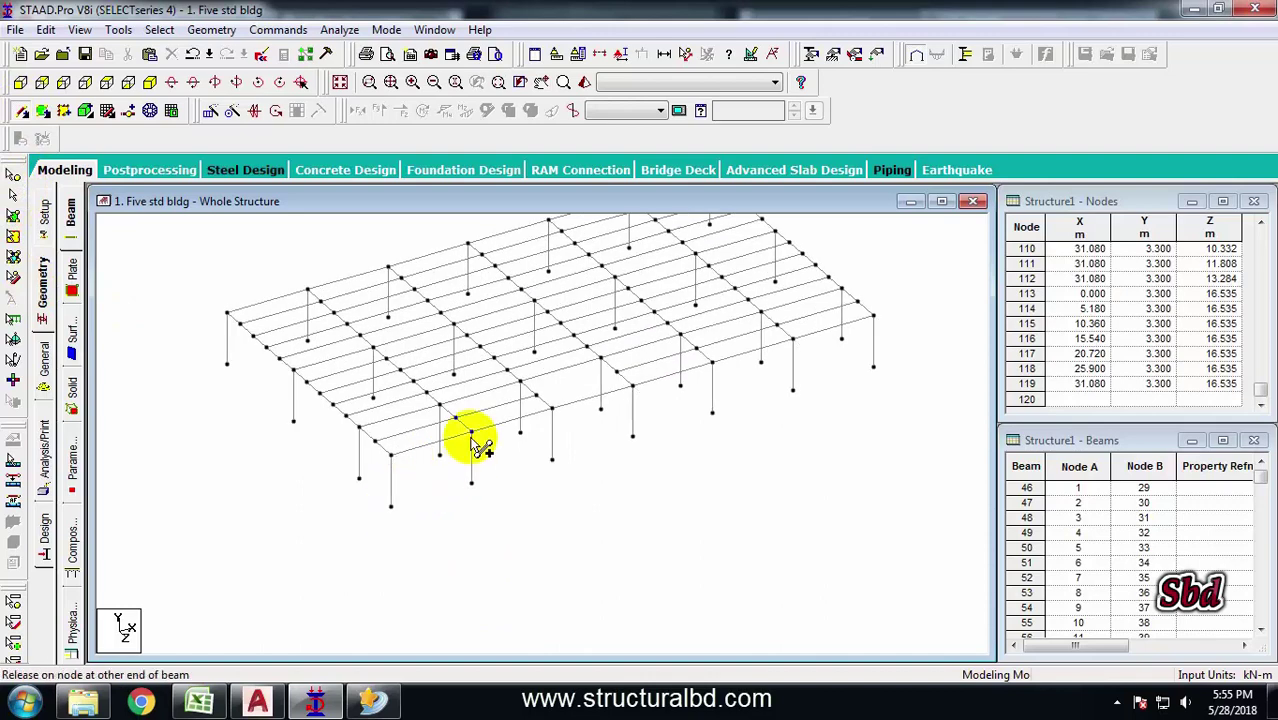
pyautogui.moveTo(391, 453); pyautogui.dragTo(471, 484)
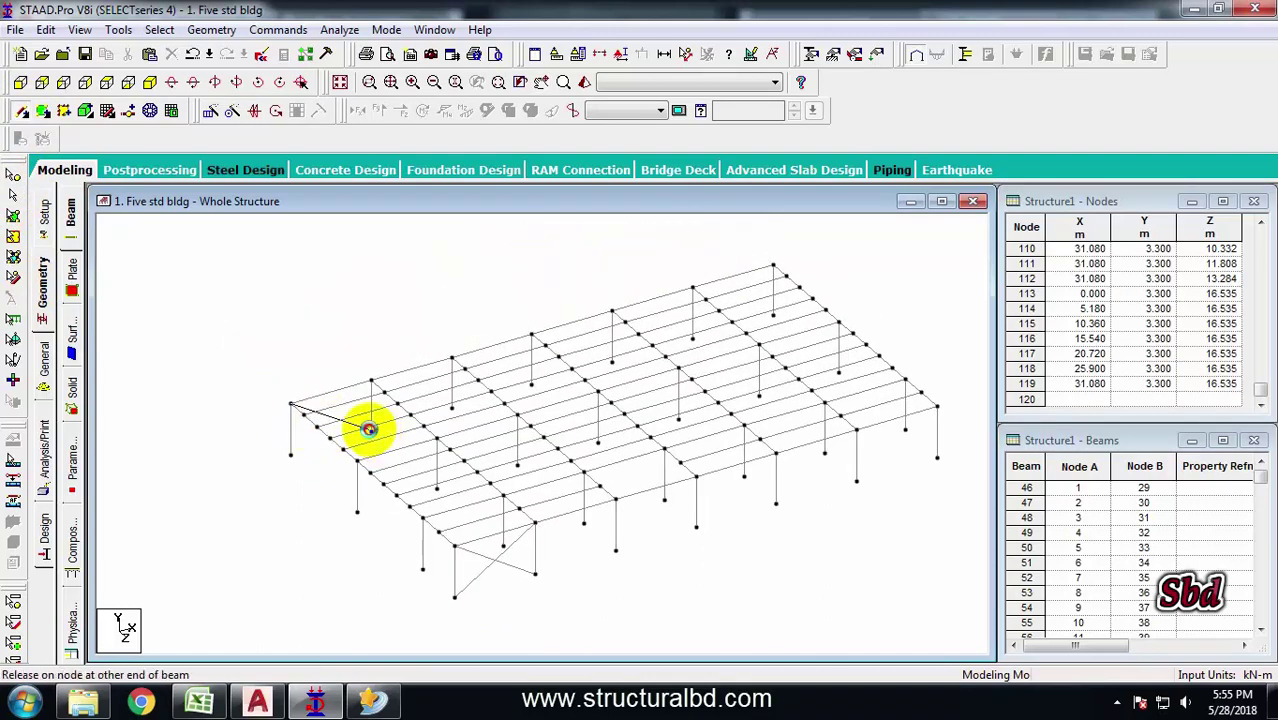
pyautogui.moveTo(290, 455); pyautogui.dragTo(379, 403)
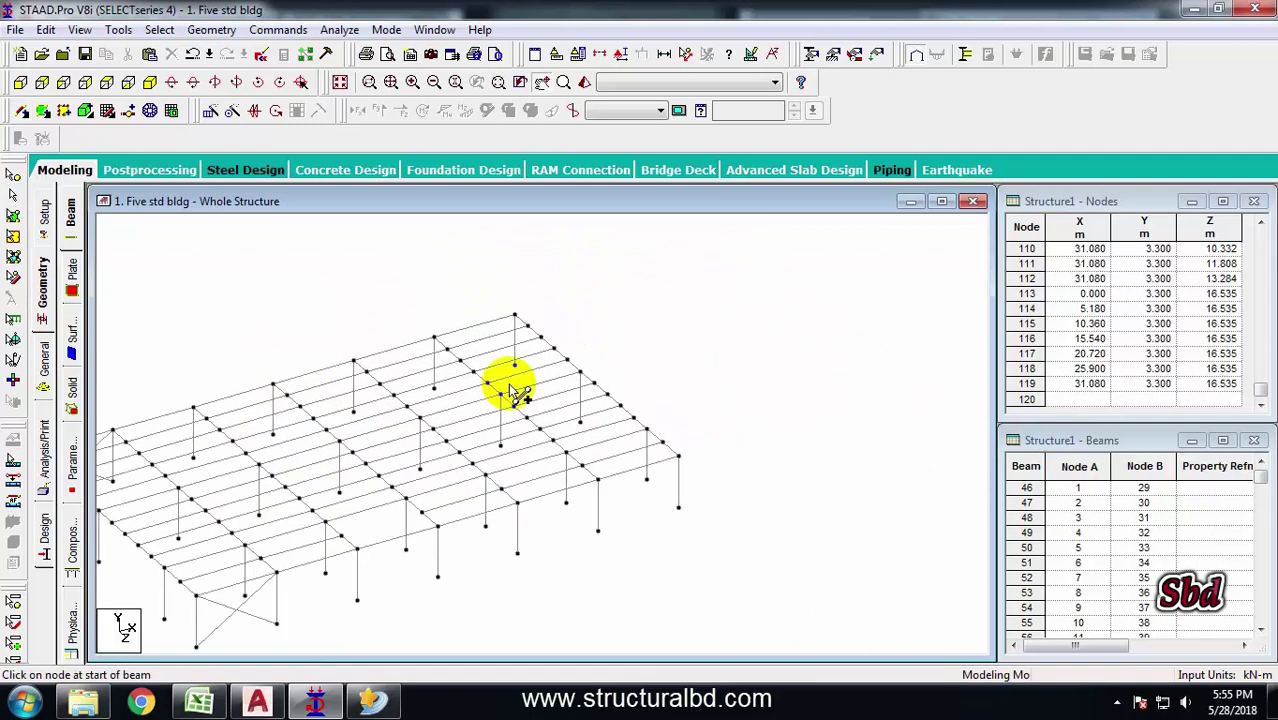
pyautogui.moveTo(434, 338); pyautogui.dragTo(533, 371)
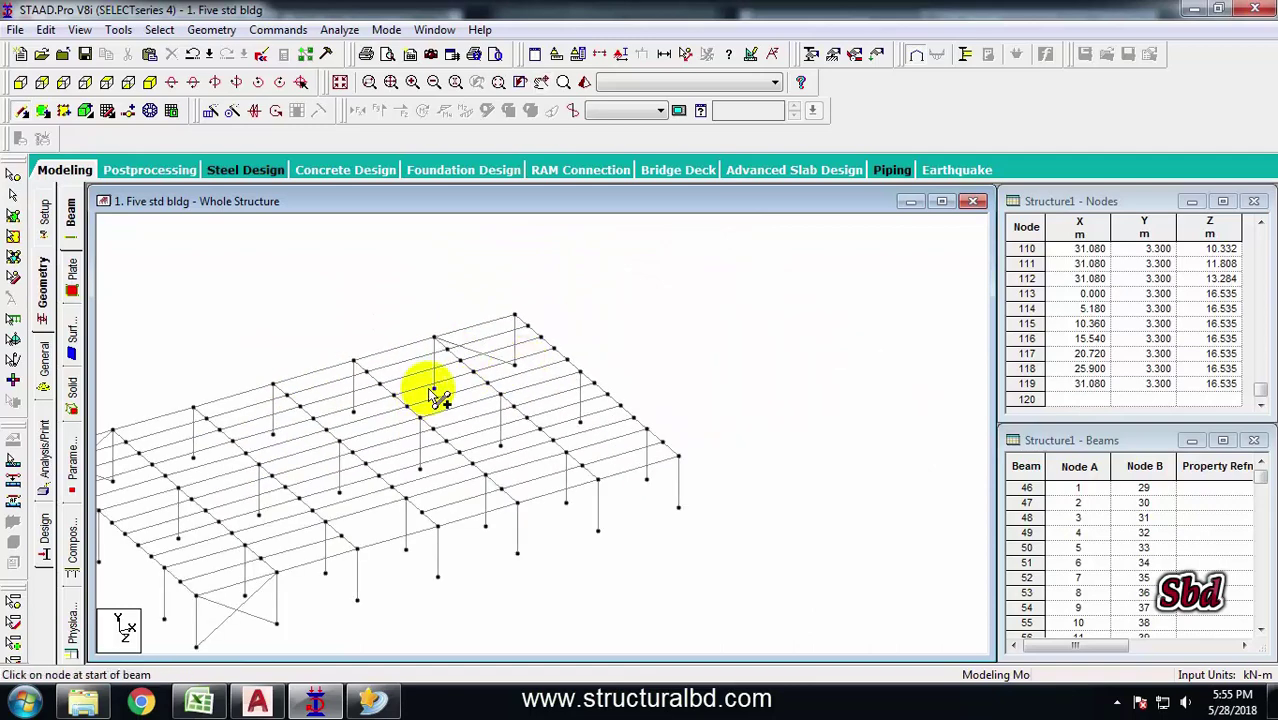
pyautogui.moveTo(517, 323)
pyautogui.mouseDown()
pyautogui.moveTo(588, 528)
pyautogui.moveTo(668, 490)
pyautogui.moveTo(599, 485)
pyautogui.moveTo(685, 514)
pyautogui.moveTo(456, 556)
pyautogui.mouseUp()
pyautogui.press('Right')
pyautogui.press('Right')
pyautogui.click(330, 690)
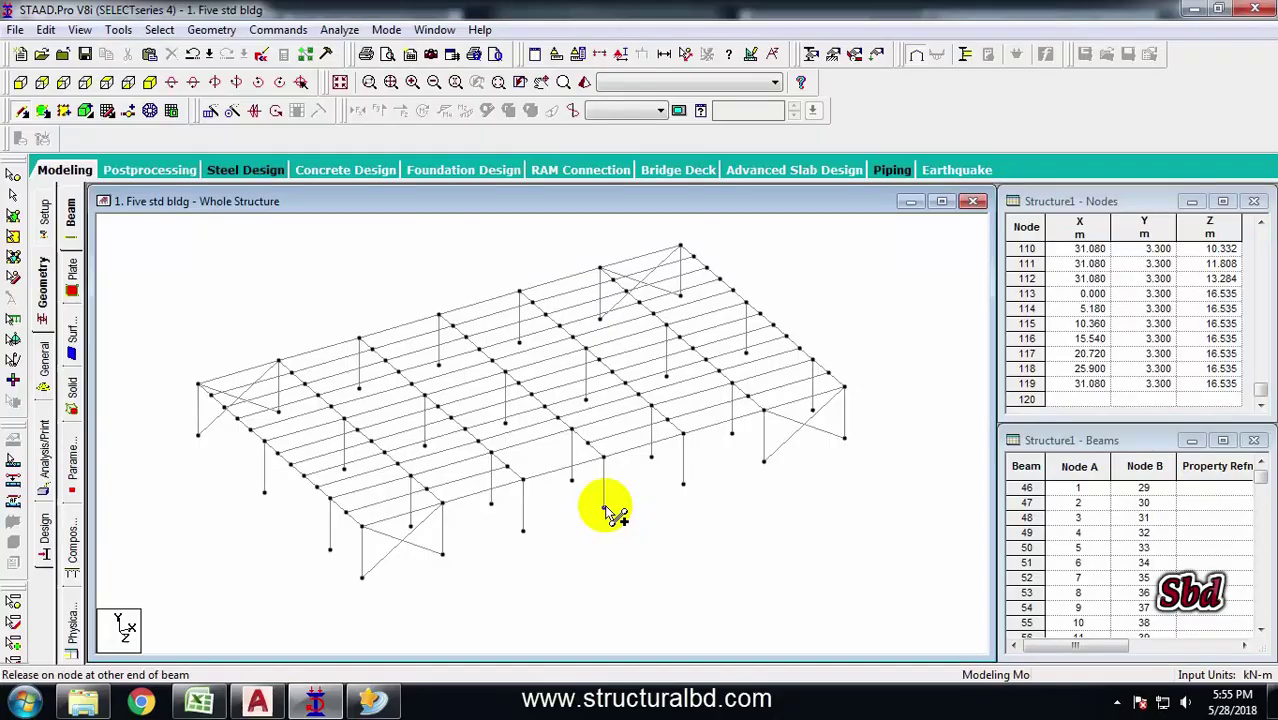
pyautogui.moveTo(605, 508)
pyautogui.mouseDown()
pyautogui.moveTo(685, 434)
pyautogui.moveTo(432, 414)
pyautogui.mouseUp()
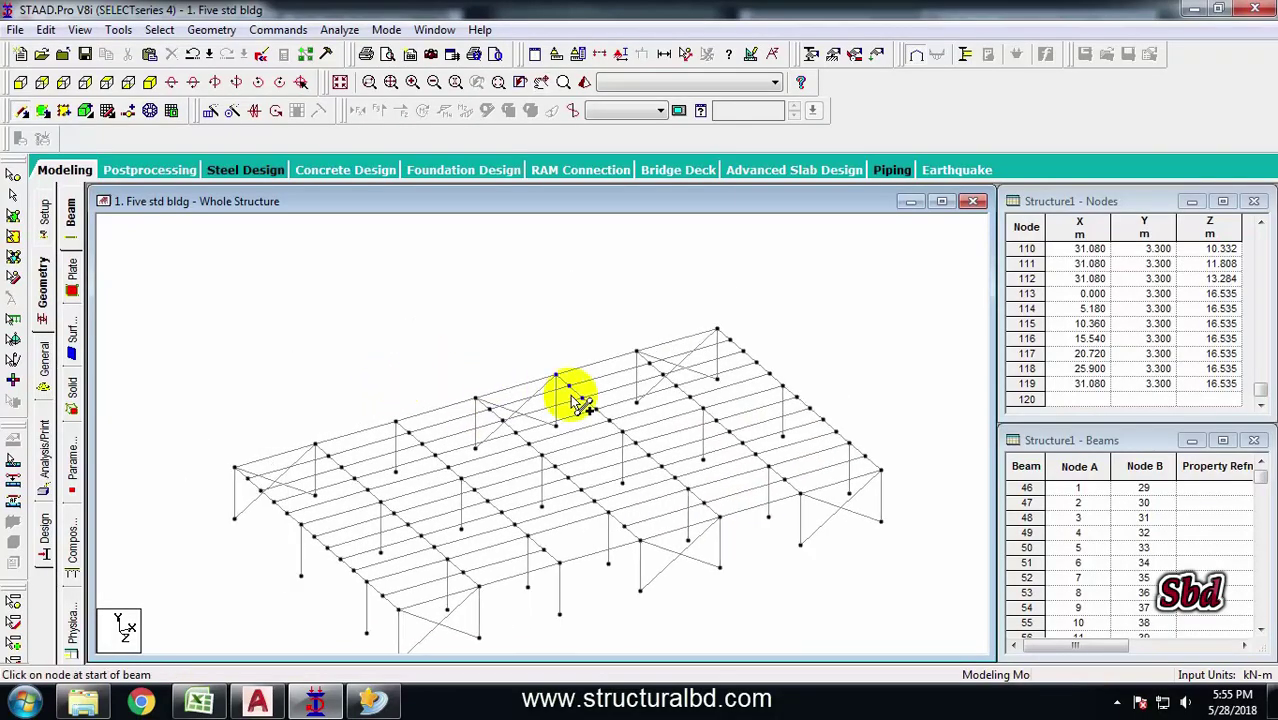
# Isolate the front frame line's top beam row in a new isometric view
pyautogui.click(106, 86)
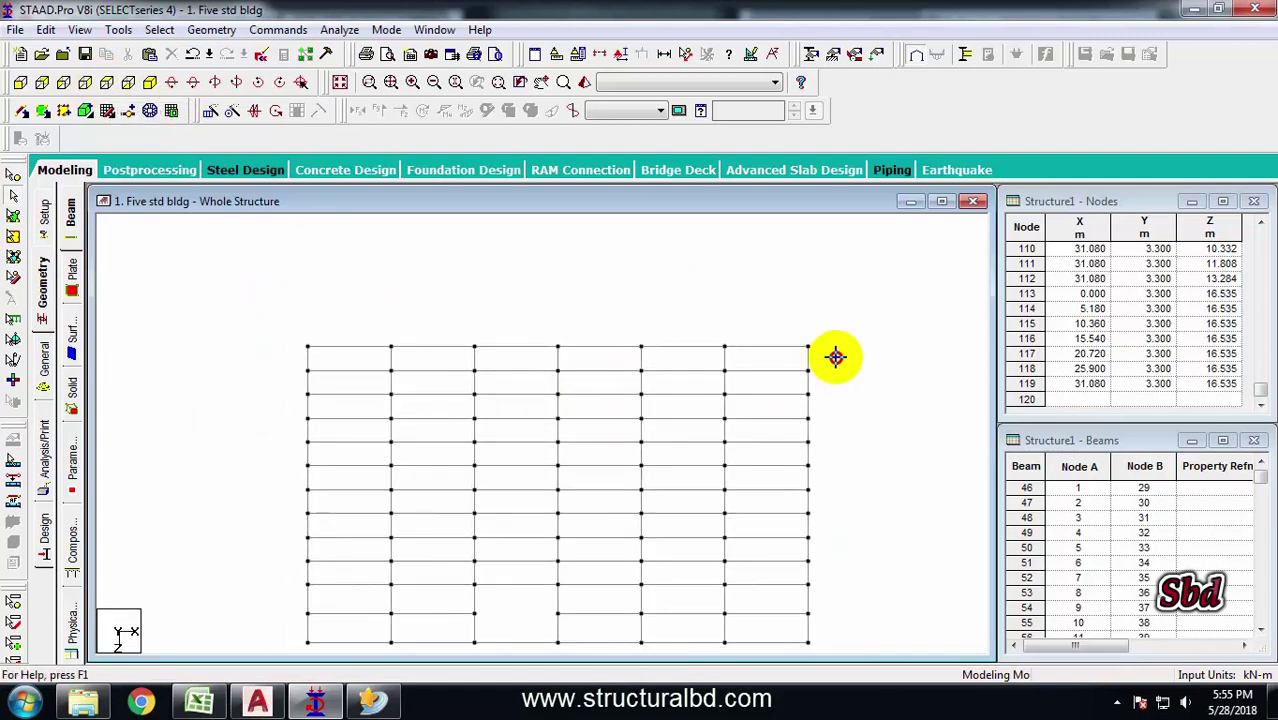
pyautogui.click(835, 356)
pyautogui.rightClick(677, 279)
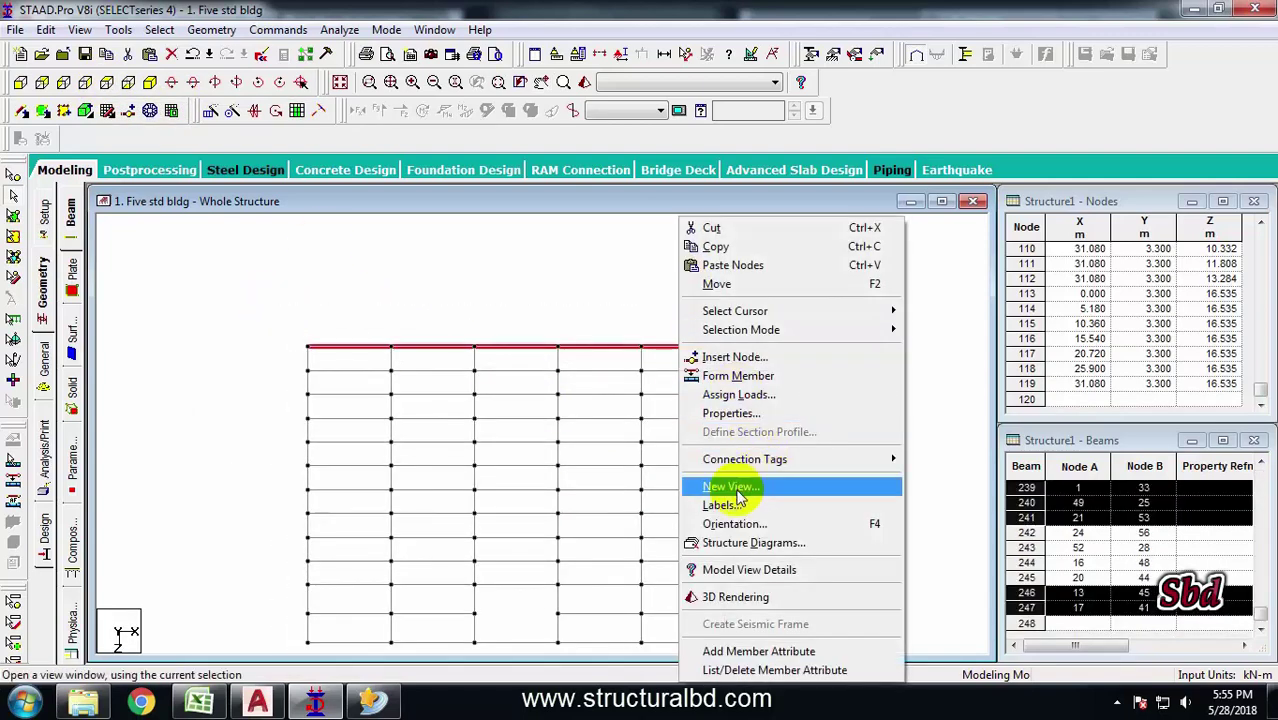
pyautogui.click(735, 487)
pyautogui.click(770, 325)
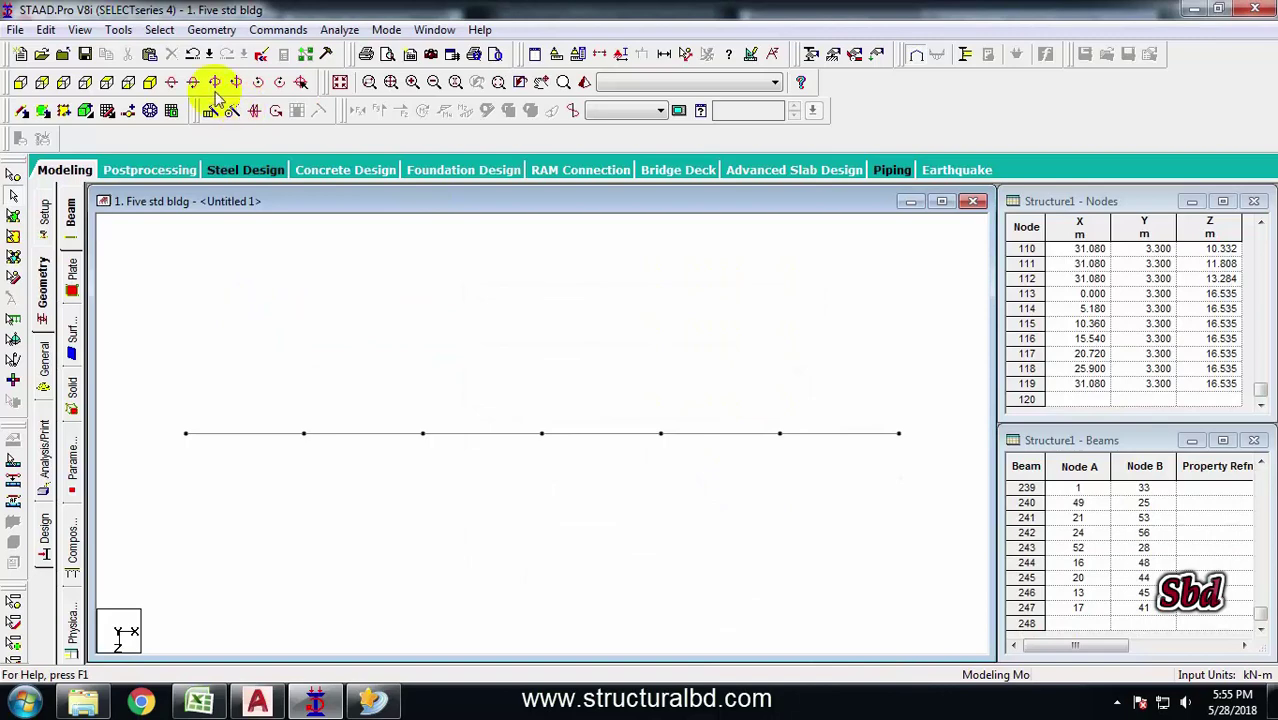
pyautogui.click(150, 84)
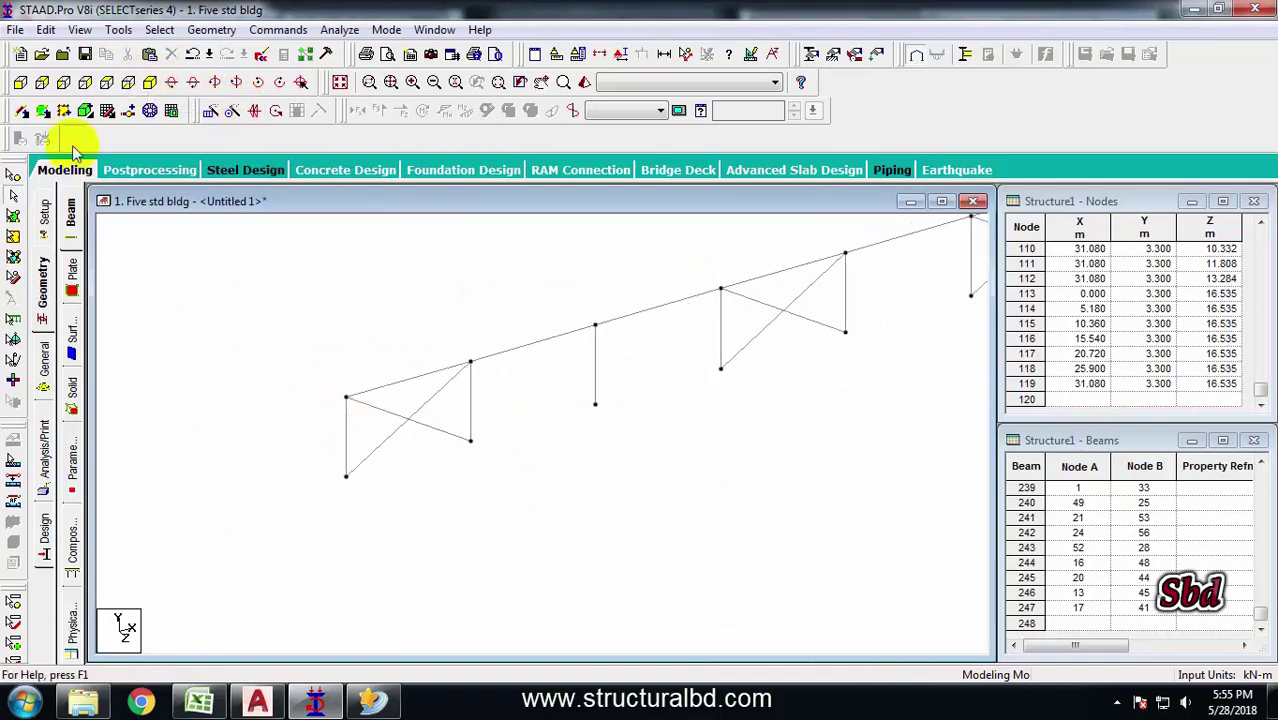
# Draw the two diagonals of X-bracing in another bay of that frame line
pyautogui.click(18, 112)
pyautogui.moveTo(595, 404); pyautogui.dragTo(550, 398)
pyautogui.moveTo(629, 370); pyautogui.dragTo(367, 407)
pyautogui.moveTo(355, 410); pyautogui.dragTo(495, 425, button='middle')
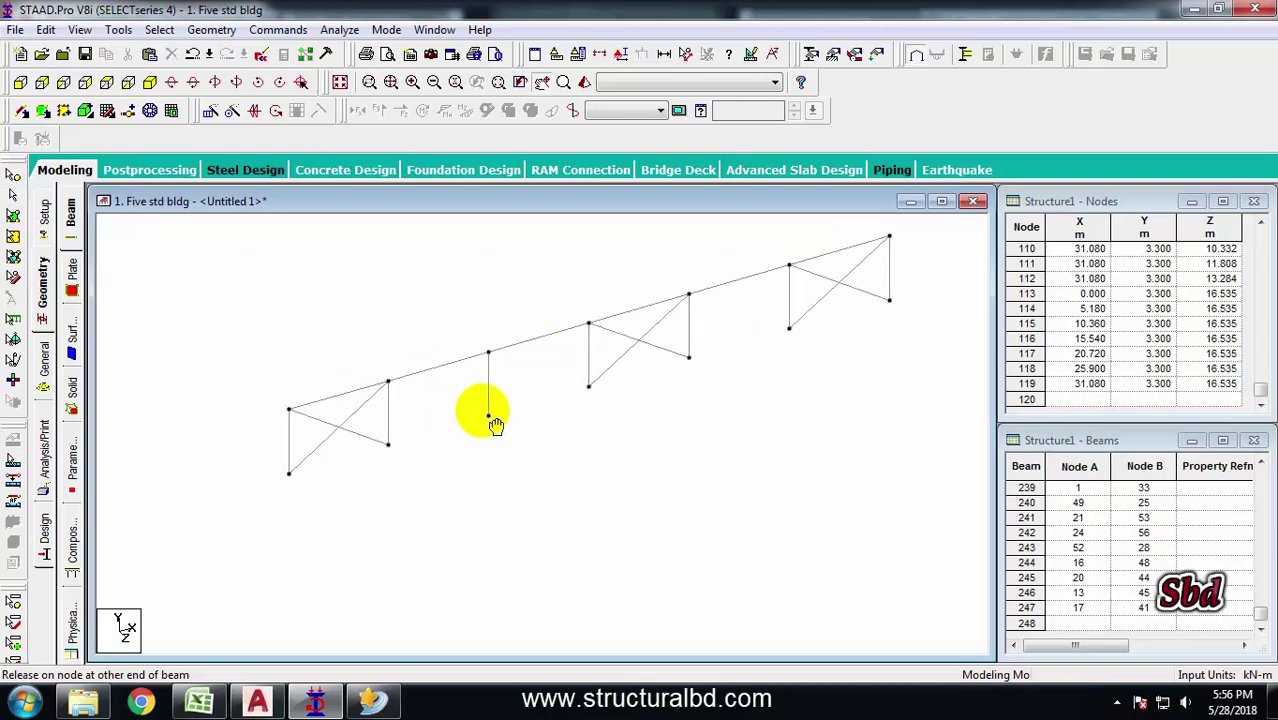
pyautogui.scroll(-2, 495, 386)
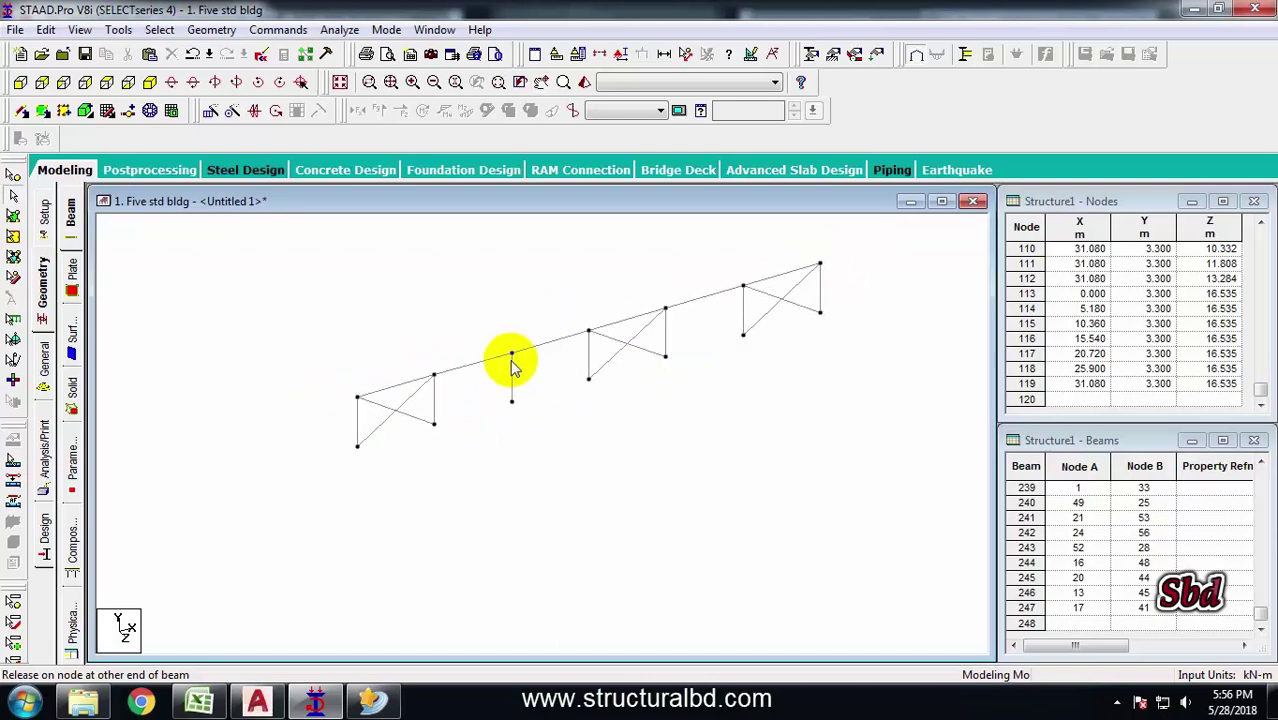
# Display the whole structure and rotate it to inspect the X-bracing around the perimeter
pyautogui.click(340, 85)
pyautogui.moveTo(542, 357); pyautogui.dragTo(362, 405, button='middle')
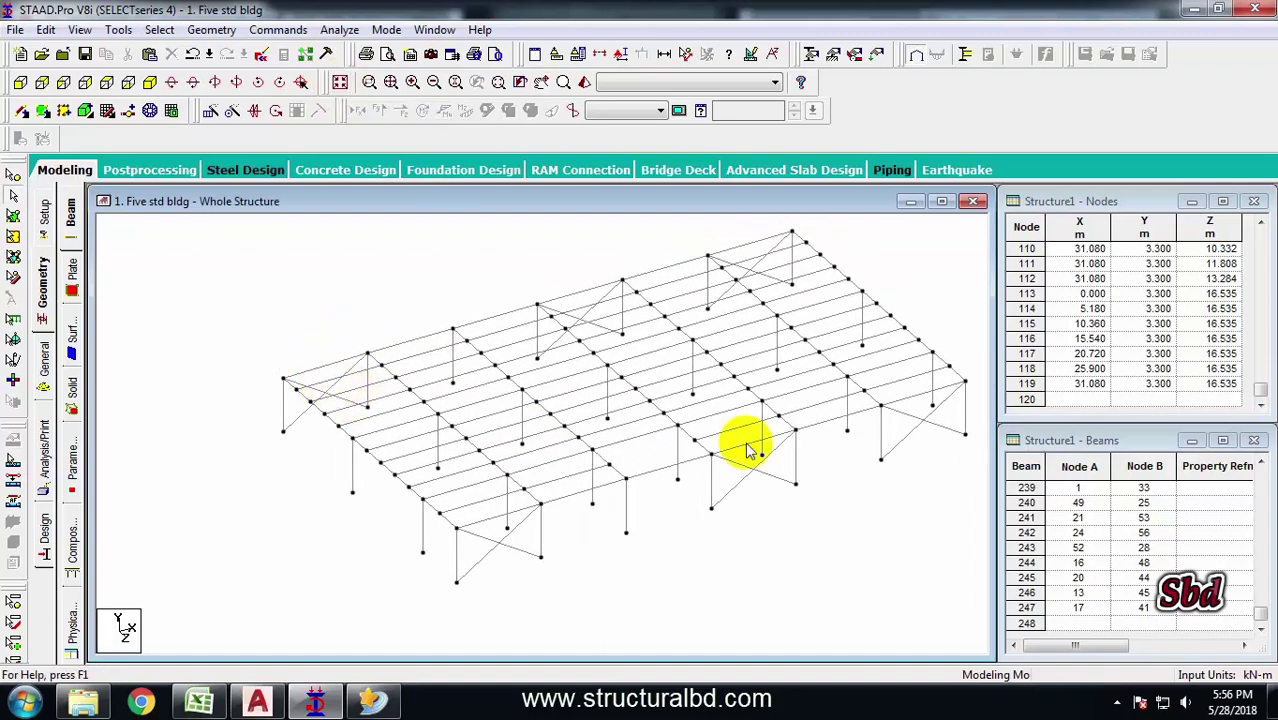
pyautogui.moveTo(720, 364); pyautogui.dragTo(622, 419, button='middle')
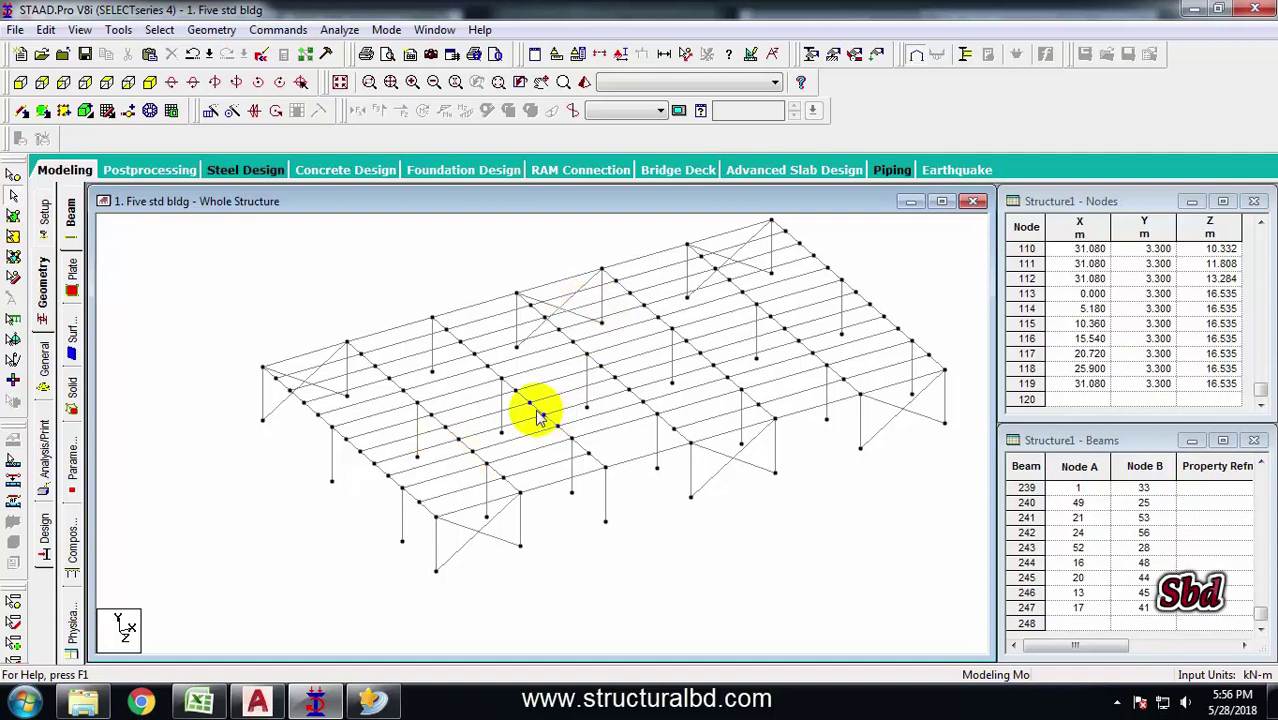
pyautogui.moveTo(542, 442); pyautogui.dragTo(527, 388, button='middle')
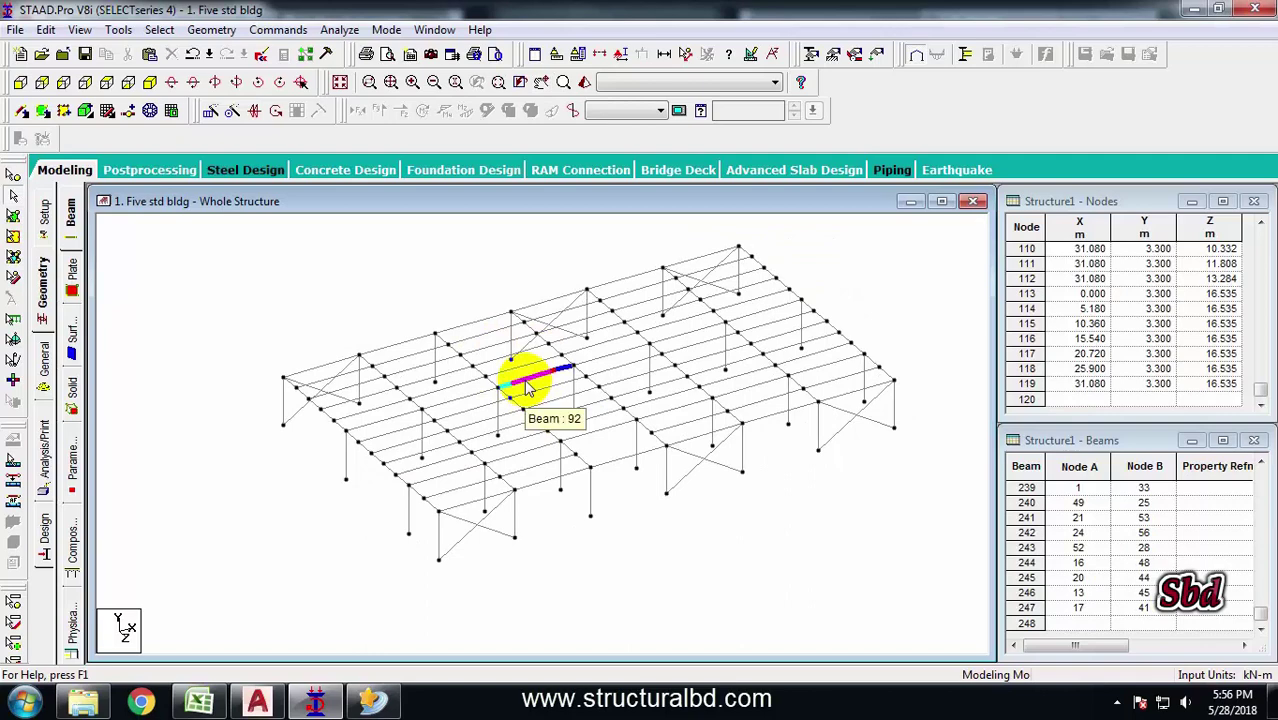